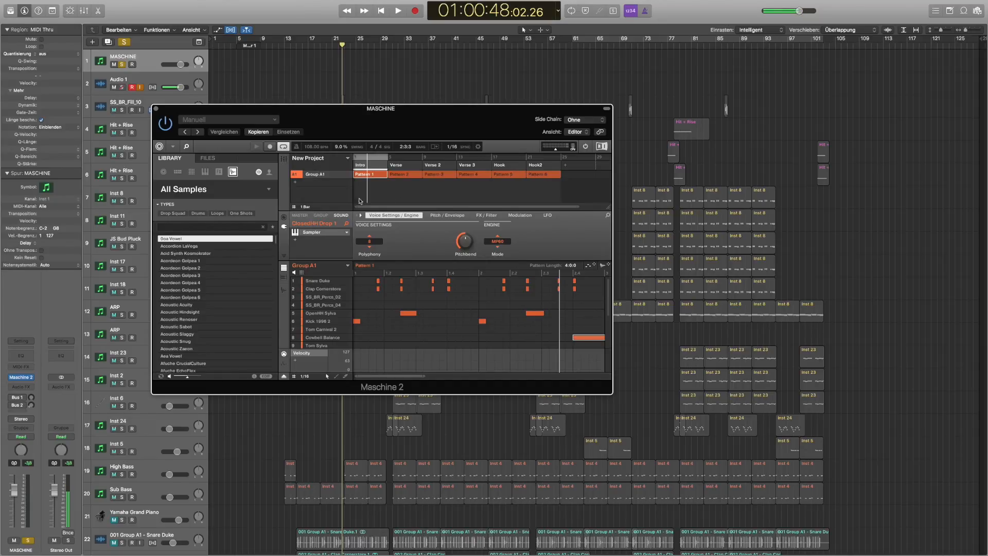
Audition the Snare Duke and Clap Cornerstone sounds of Pattern 1 in solo.
left_click(319, 282)
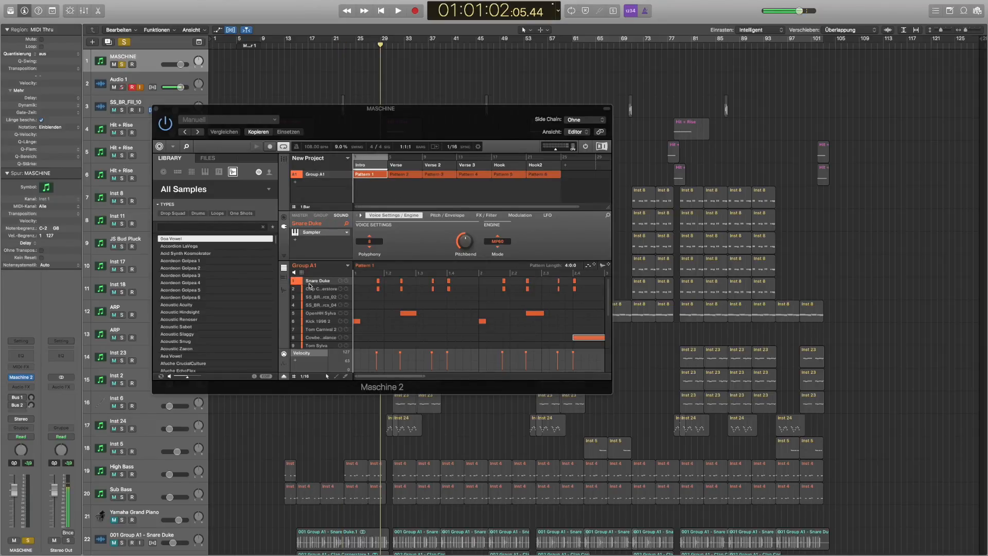
left_click(297, 283)
key("space")
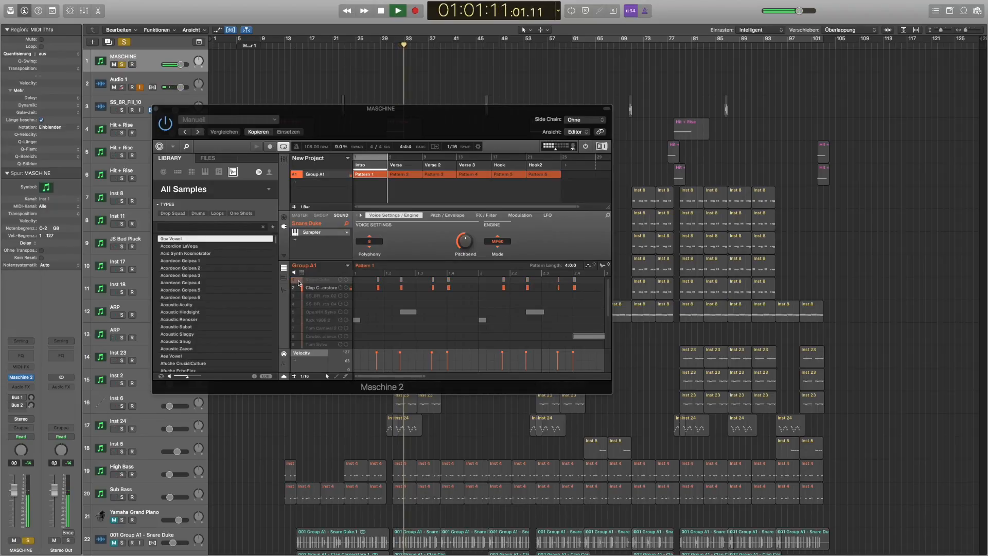
key("space")
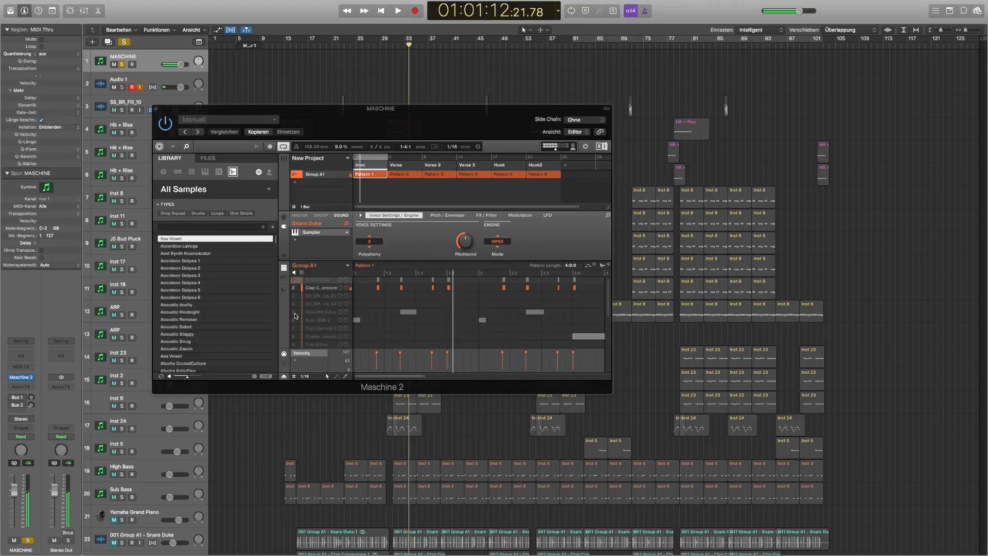
Audition the OpenHH Sylva and Kick 1996 2 sounds of Pattern 1 in solo.
key("space")
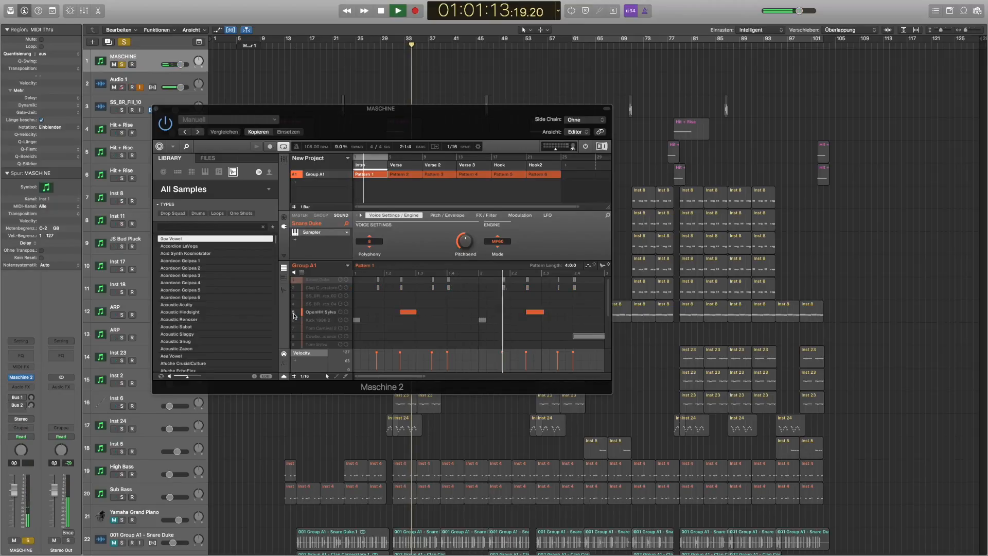
left_click(294, 321)
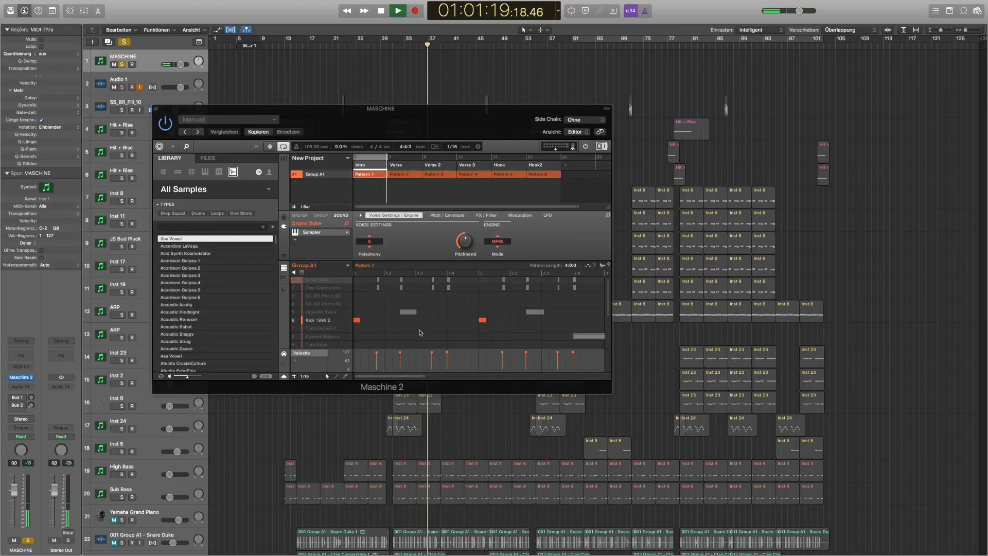
key("space")
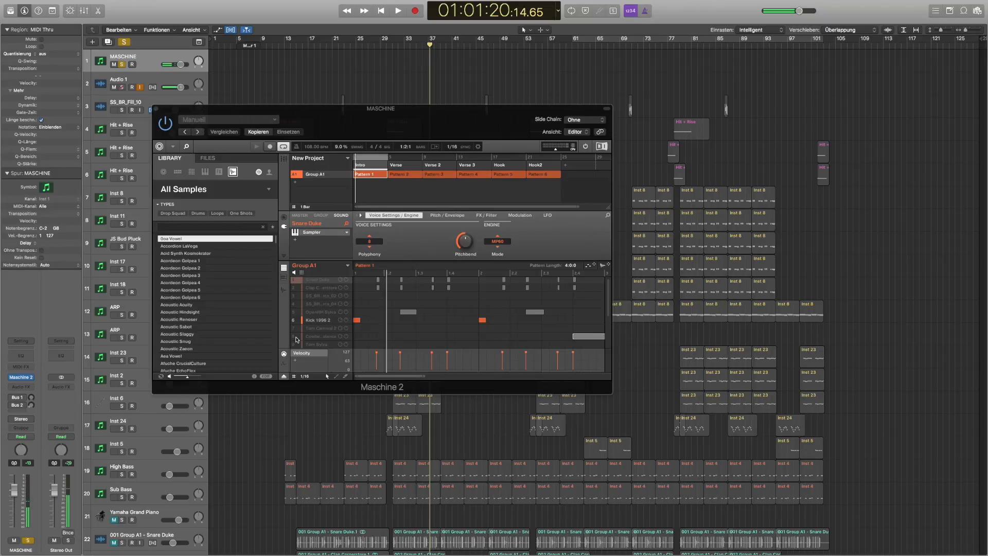
Play the Cowbell Balance sound of Pattern 1 in solo, then restore all sounds.
scroll(319, 339, "down", 5)
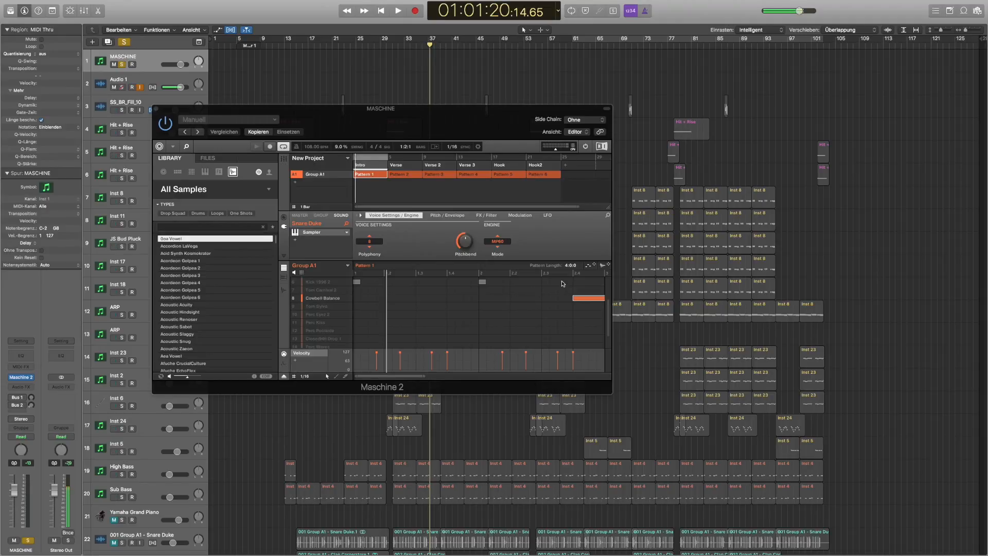
key("space")
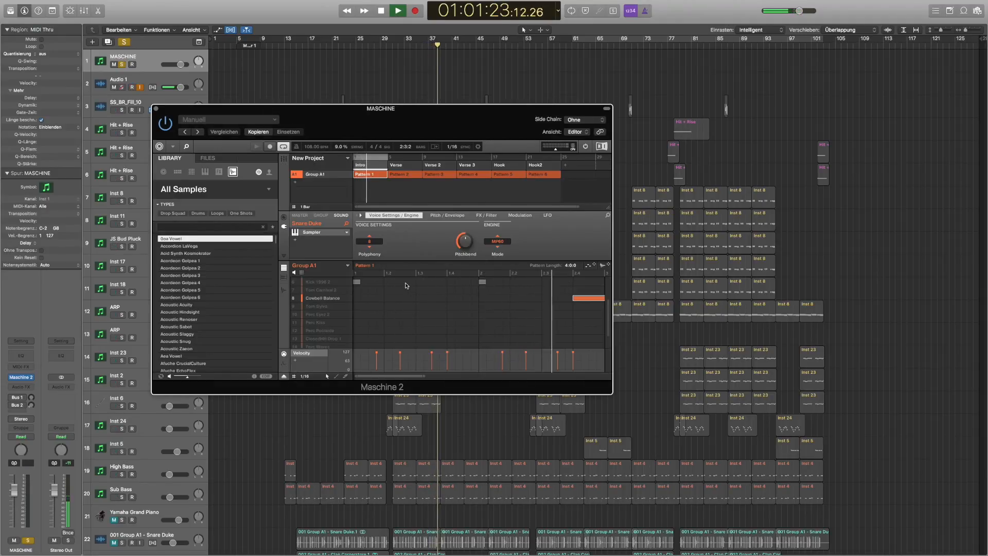
key("space")
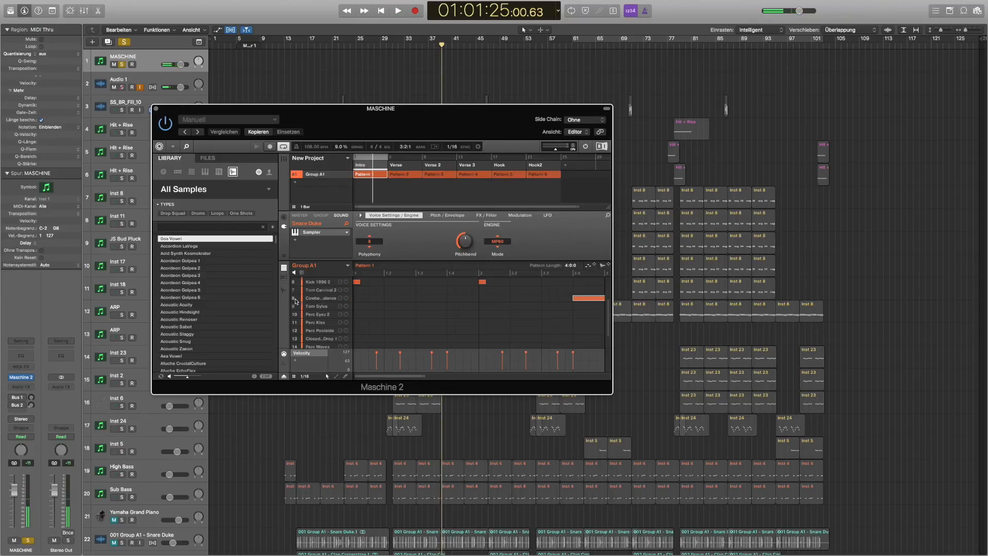
Play the full Intro pattern with all its sounds and look through its note lanes.
scroll(308, 309, "up", 3)
key("space")
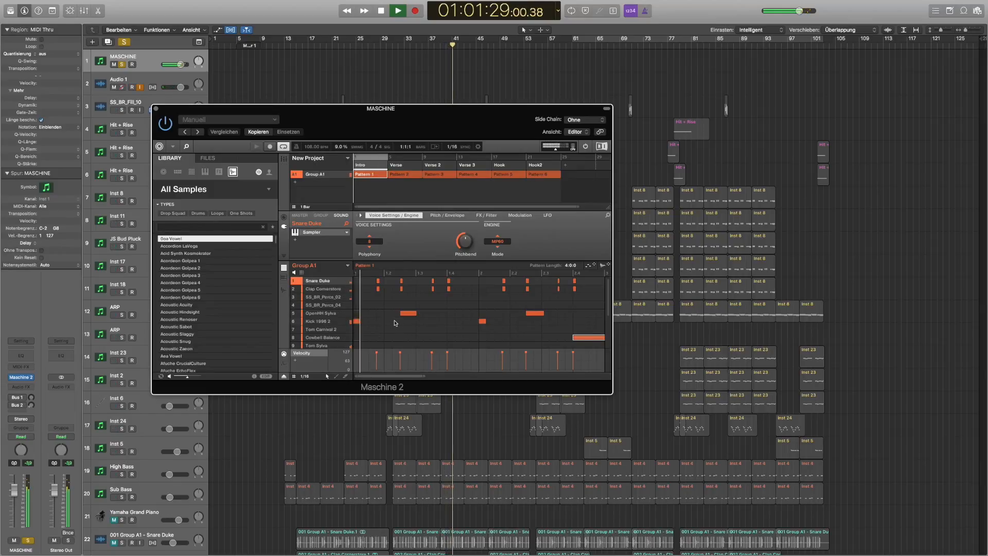
scroll(487, 333, "down", 1)
scroll(487, 333, "down", 5)
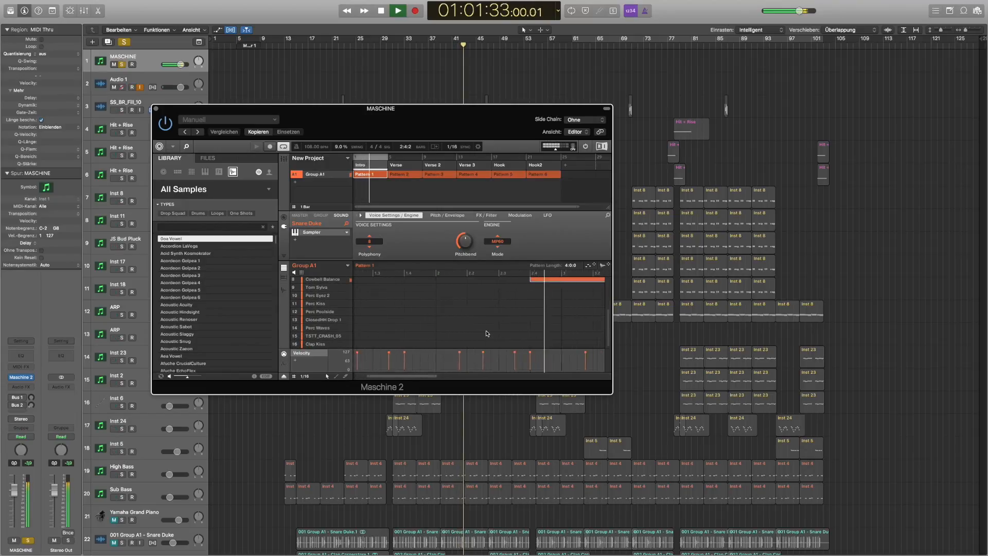
scroll(487, 334, "up", 3)
scroll(485, 332, "up", 3)
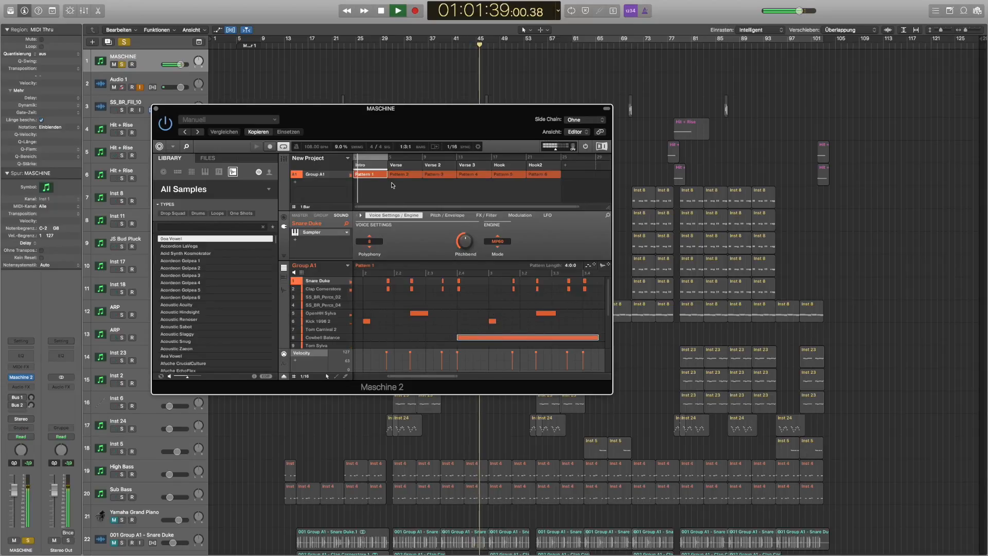
Shift the playback loop to the Verse scene and listen to Pattern 2 while reviewing its notes through to bar 4.
left_click_drag(374, 160, 411, 162)
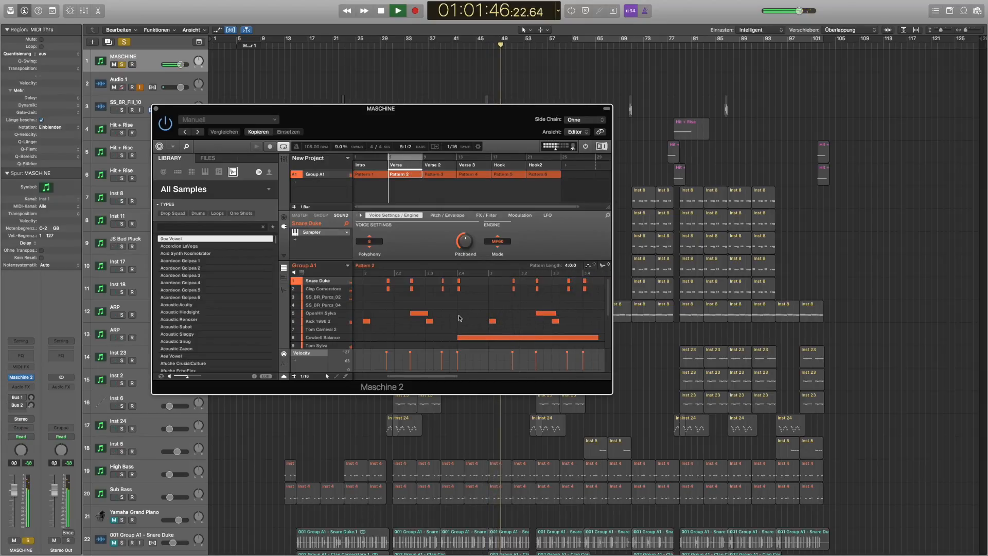
key("space")
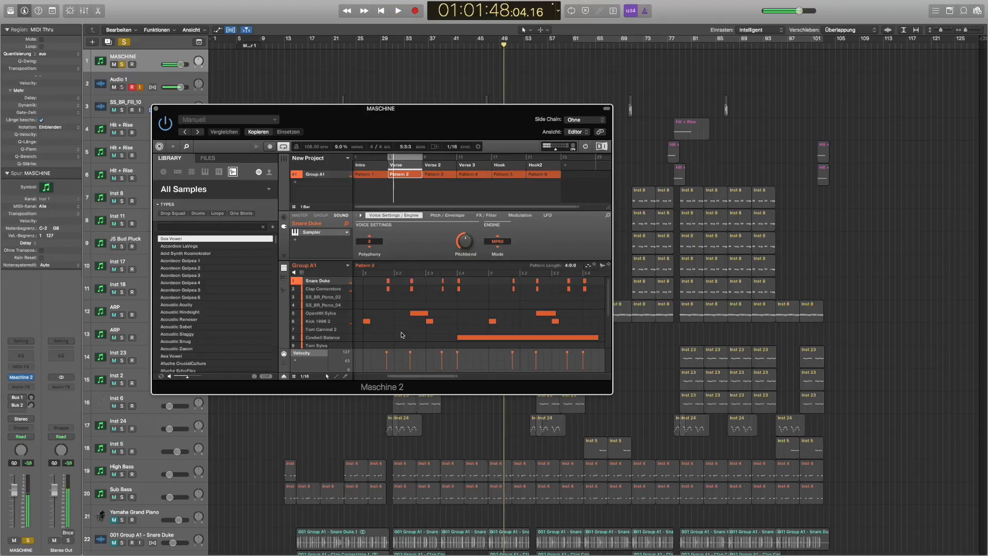
scroll(429, 333, "right", 5)
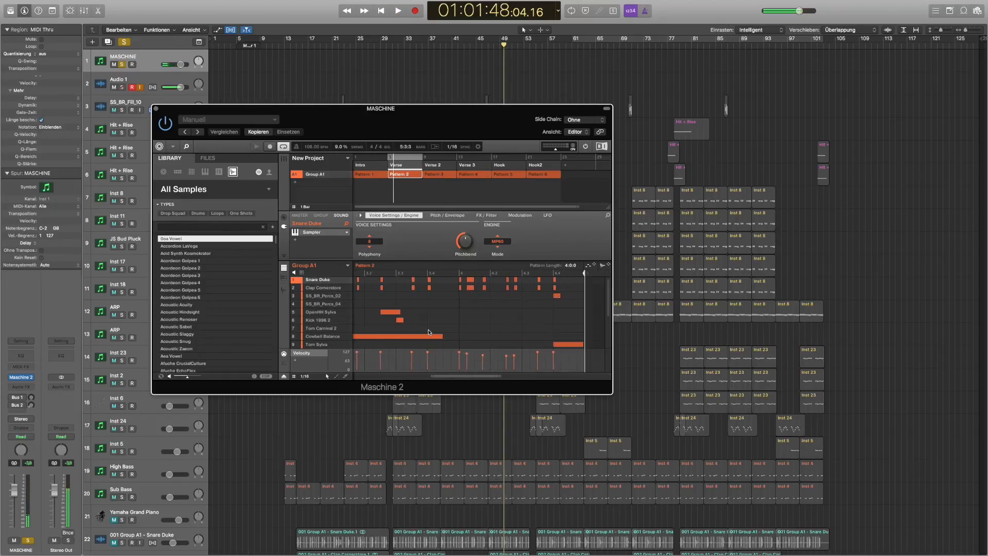
scroll(429, 305, "right", 2)
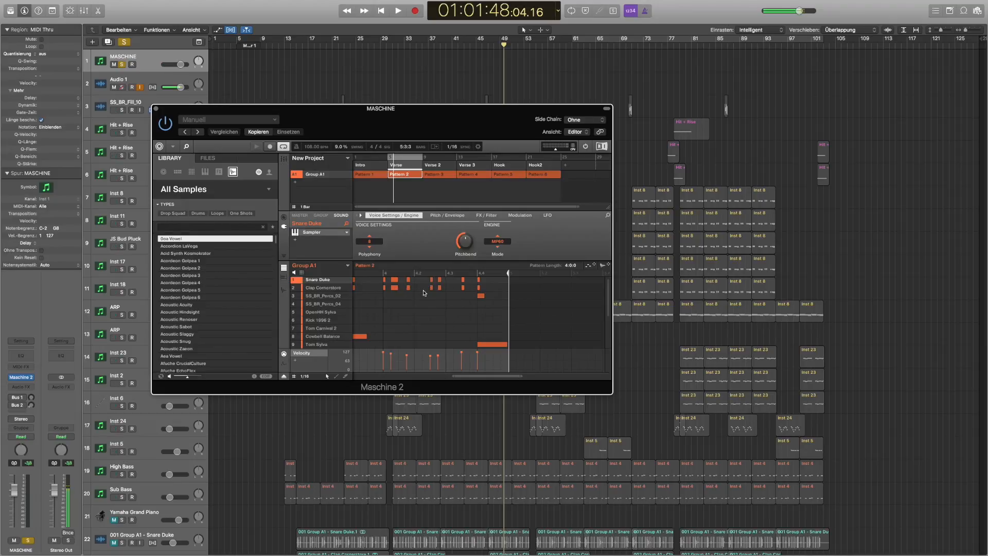
scroll(407, 344, "left", 10)
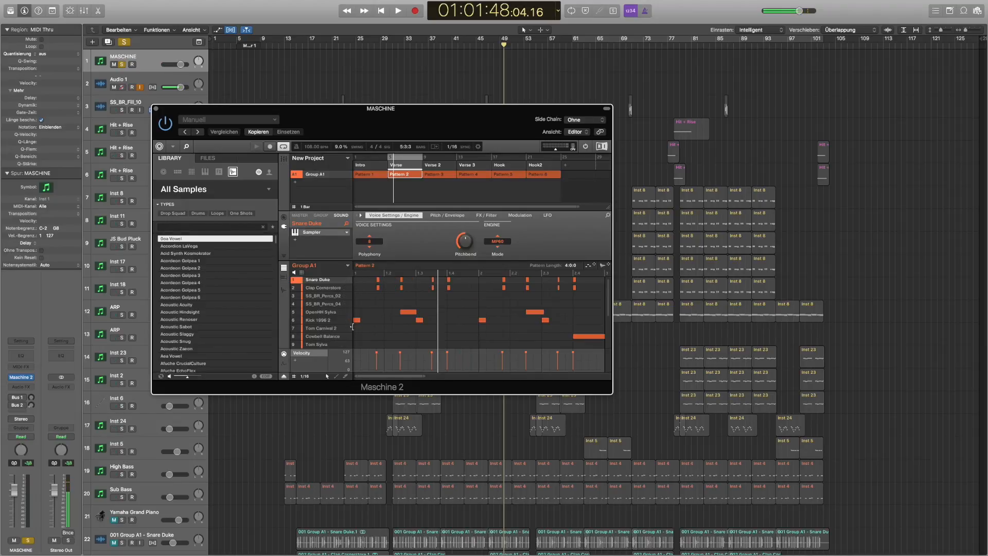
key("space")
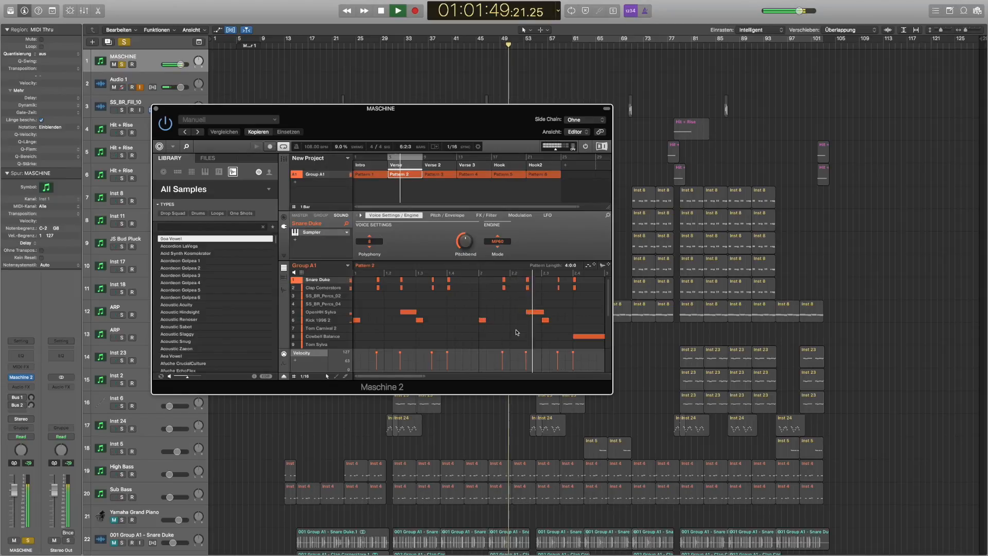
scroll(517, 333, "right", 8)
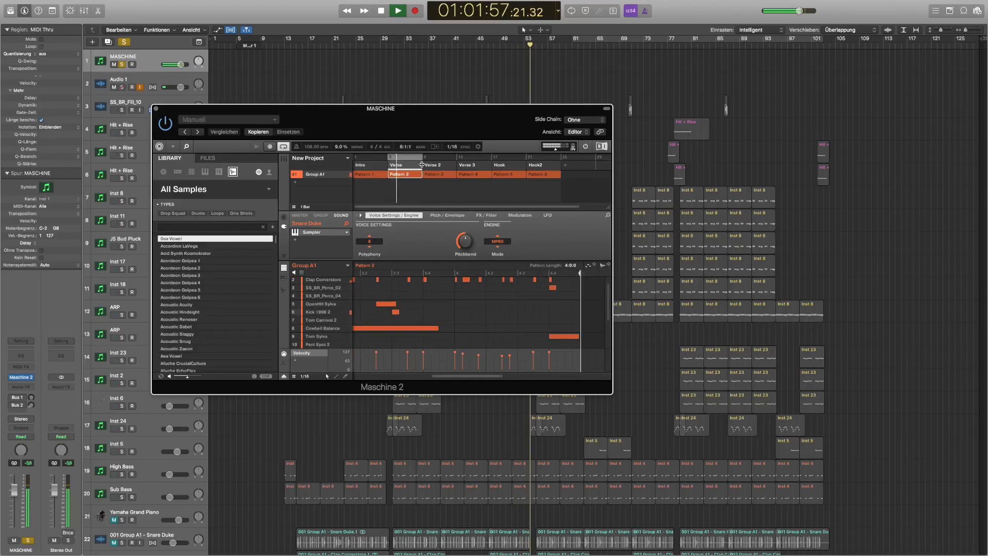
key("space")
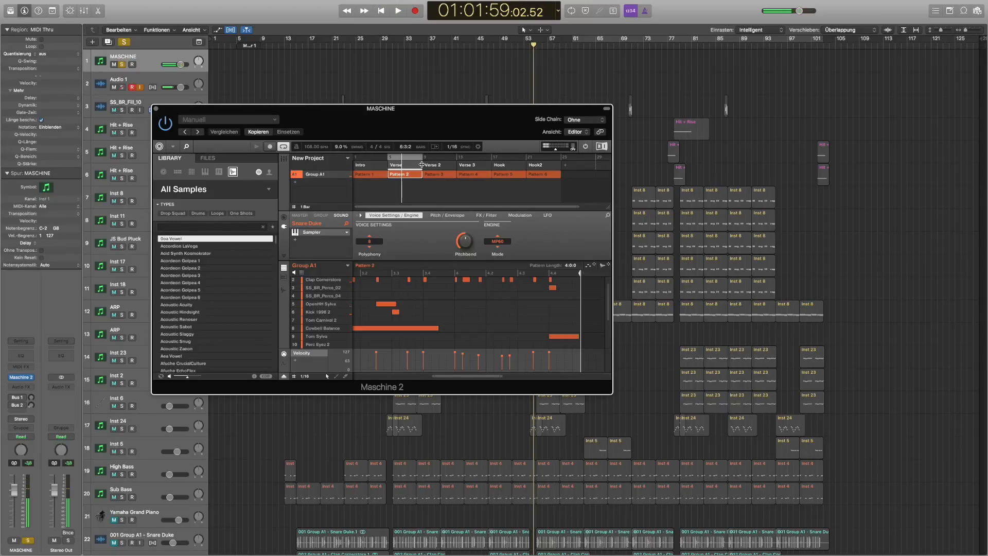
Shift the playback loop to the Verse 2 scene and listen to Pattern 3 while reviewing its notes.
left_click_drag(405, 161, 433, 161)
key("space")
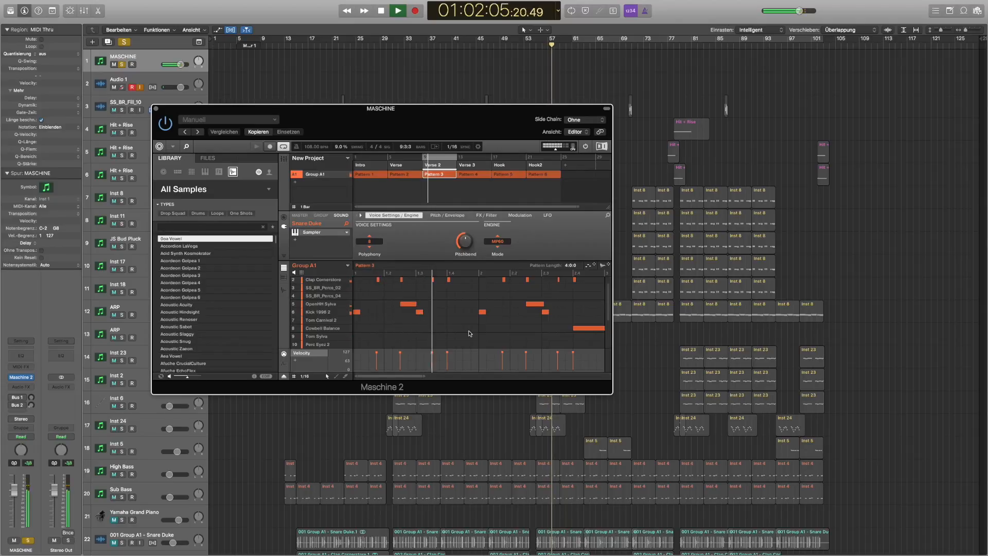
scroll(469, 333, "down", 1)
scroll(468, 334, "right", 2)
scroll(469, 334, "up", 3)
scroll(469, 333, "right", 5)
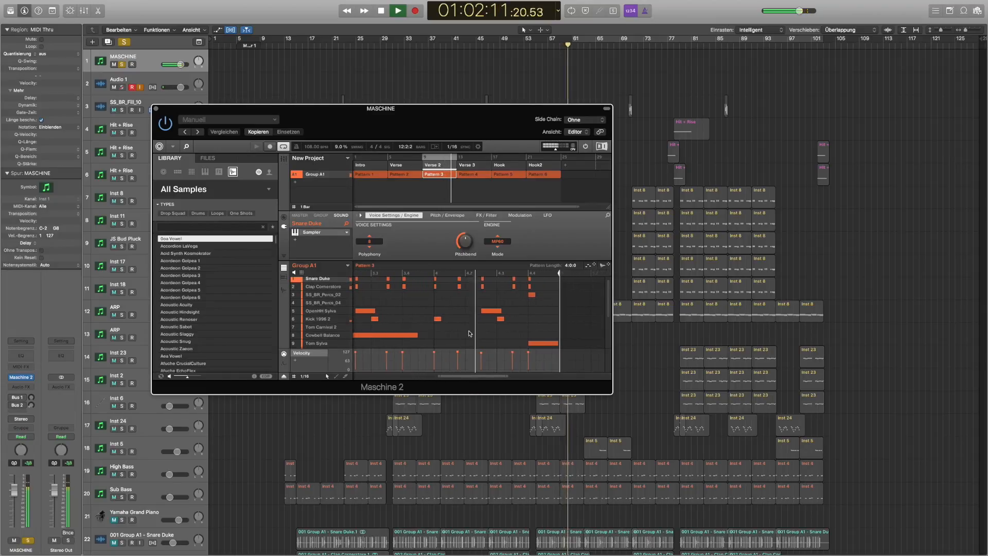
key("space")
scroll(496, 278, "up", 1)
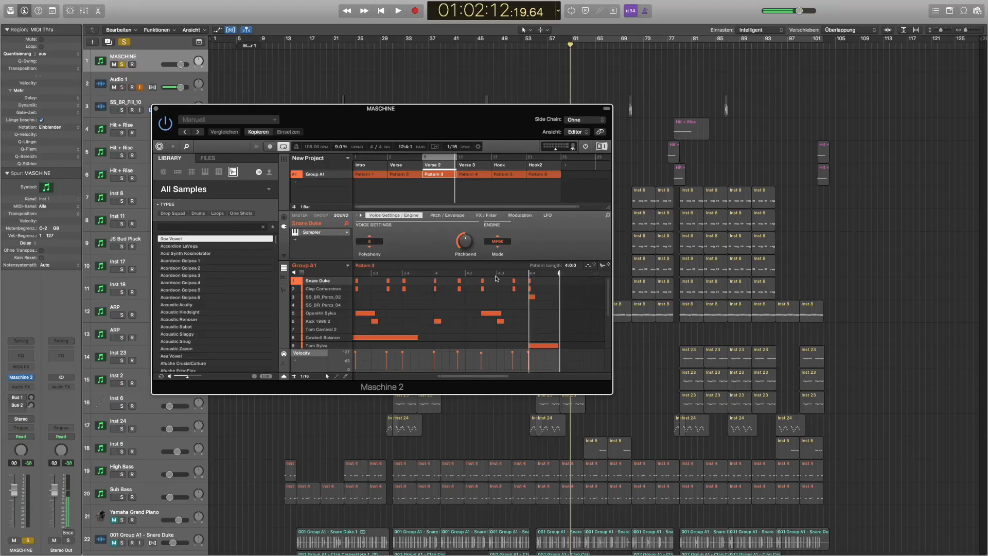
Loop the Verse 3 scene and listen to Pattern 4 from its first bar to its ending.
left_click(475, 168)
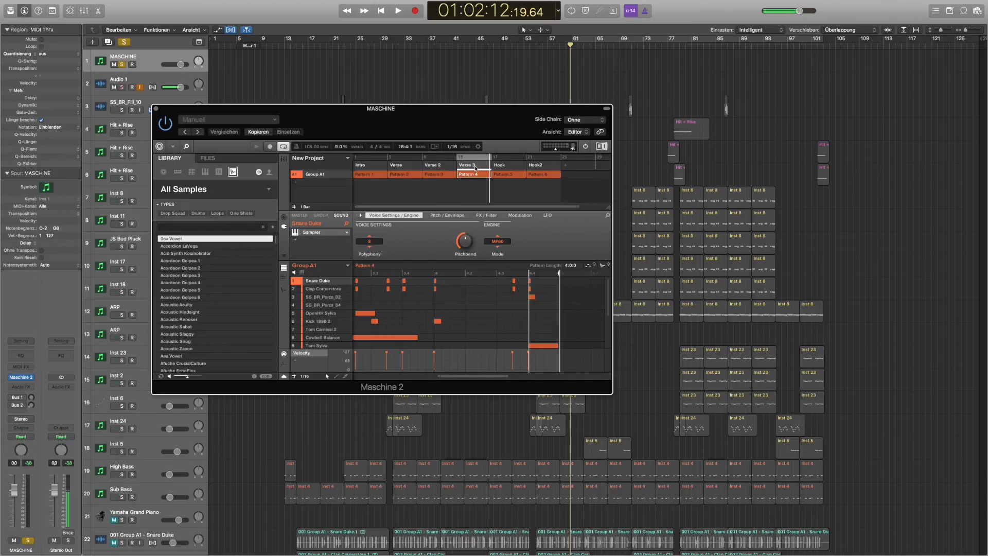
scroll(486, 328, "left", 10)
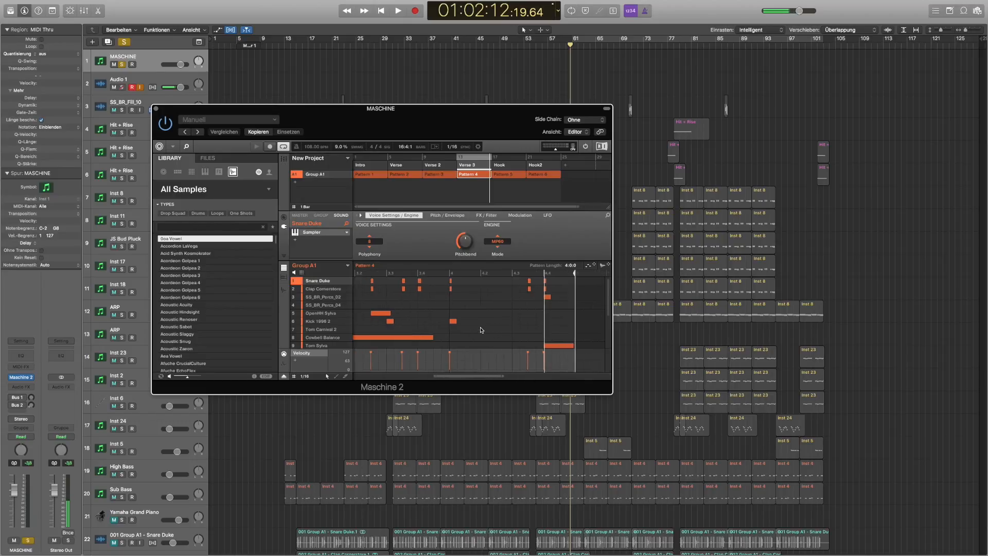
key("space")
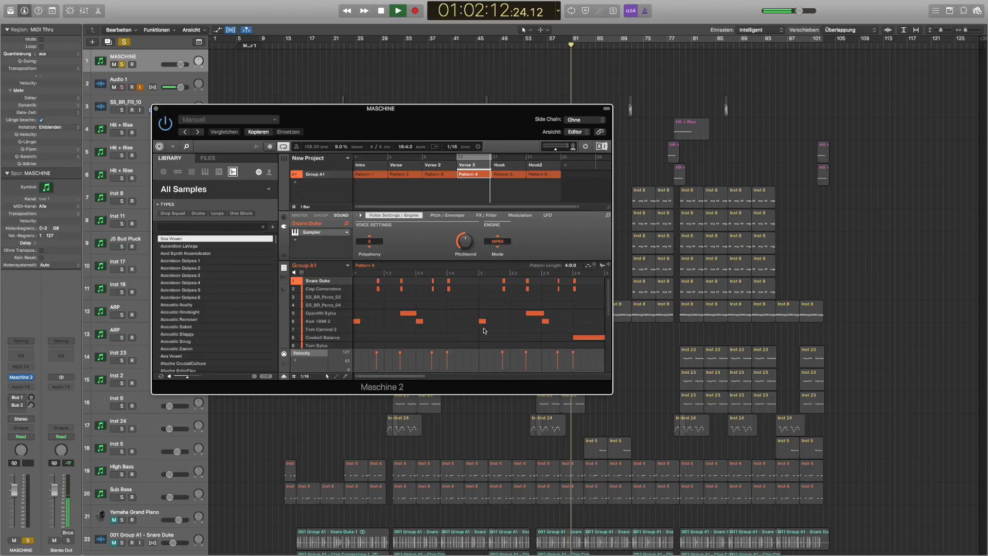
scroll(469, 343, "right", 3)
scroll(466, 344, "right", 3)
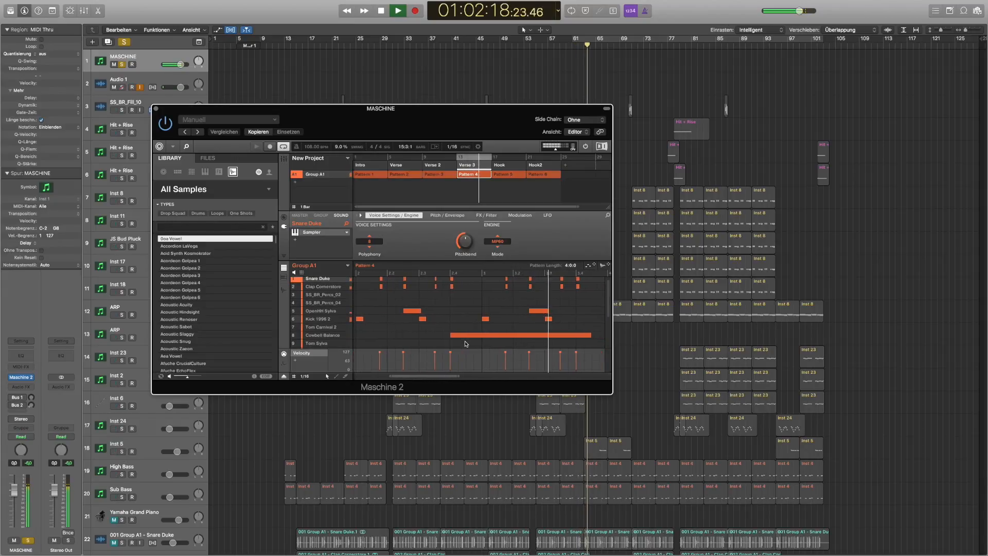
scroll(465, 344, "right", 5)
scroll(465, 344, "up", 1)
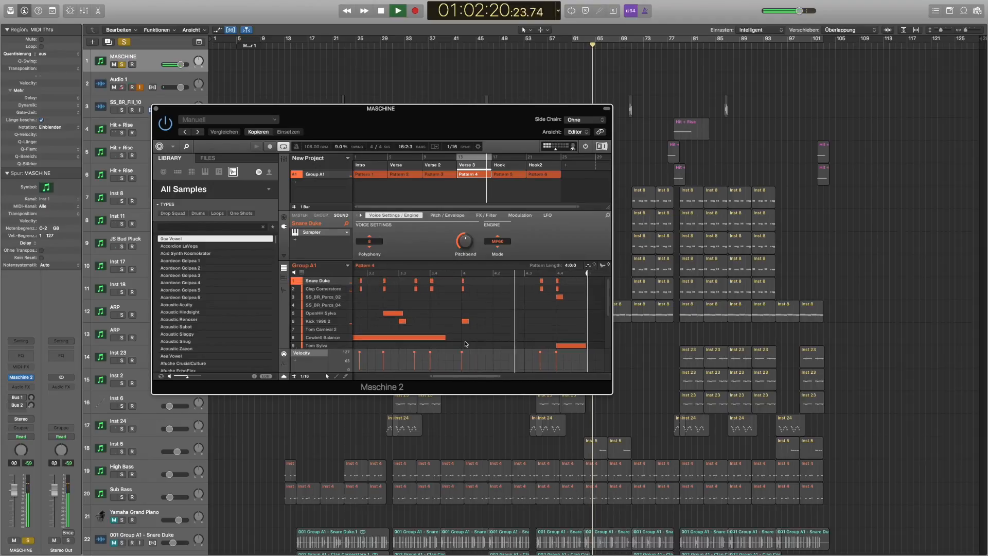
key("space")
Audition the TSTT_CRASH_05 sound of Pattern 4 in solo, then restore all sounds.
scroll(397, 338, "down", 4)
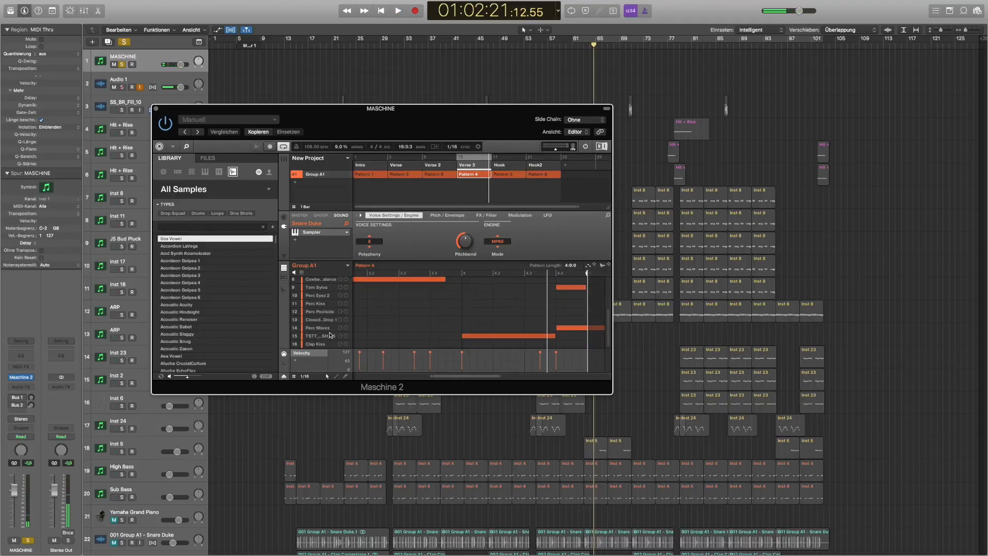
right_click(323, 338)
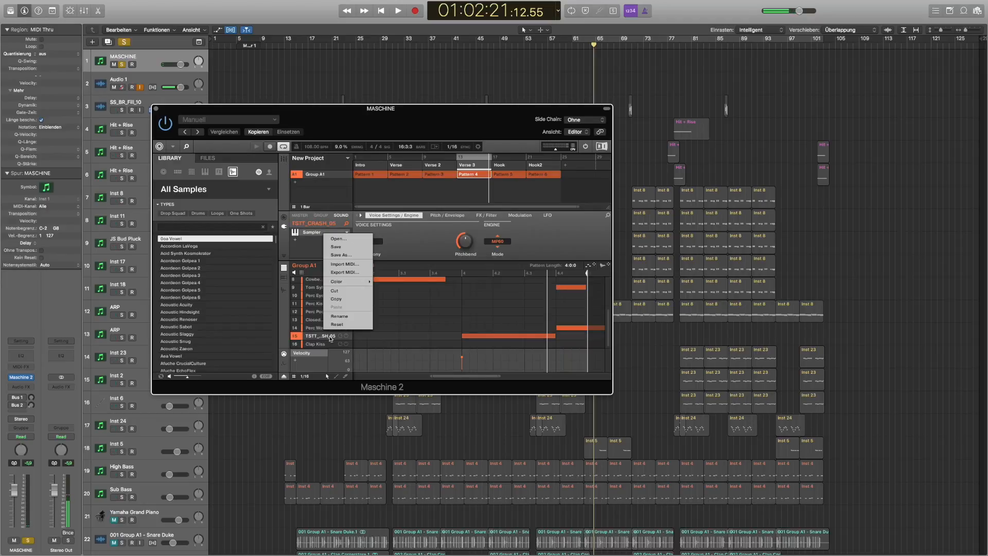
left_click(300, 340)
right_click(299, 339)
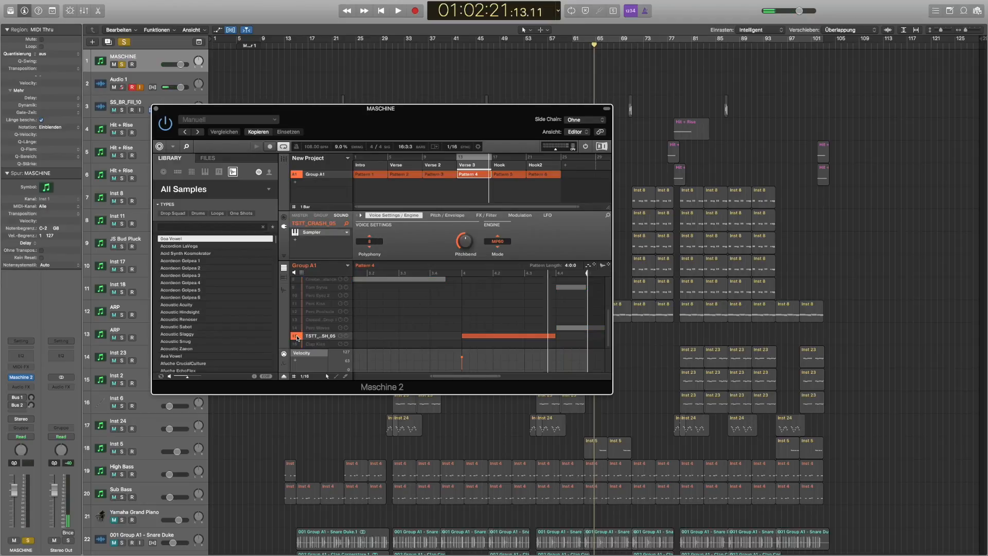
left_click(566, 44)
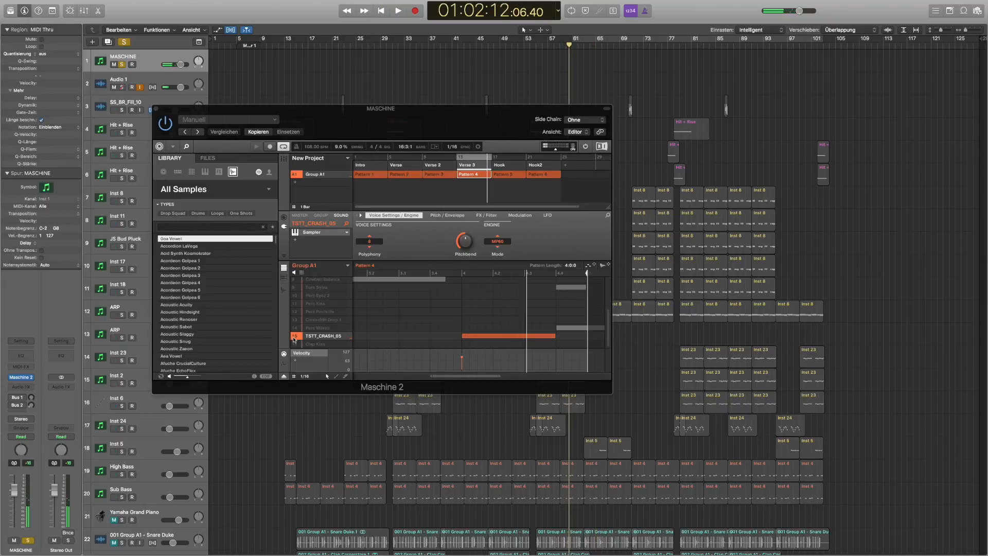
right_click(294, 337)
Review the remaining notes of Pattern 4 around bar 4, from Snare Duke through the percussion sounds.
scroll(522, 312, "up", 3)
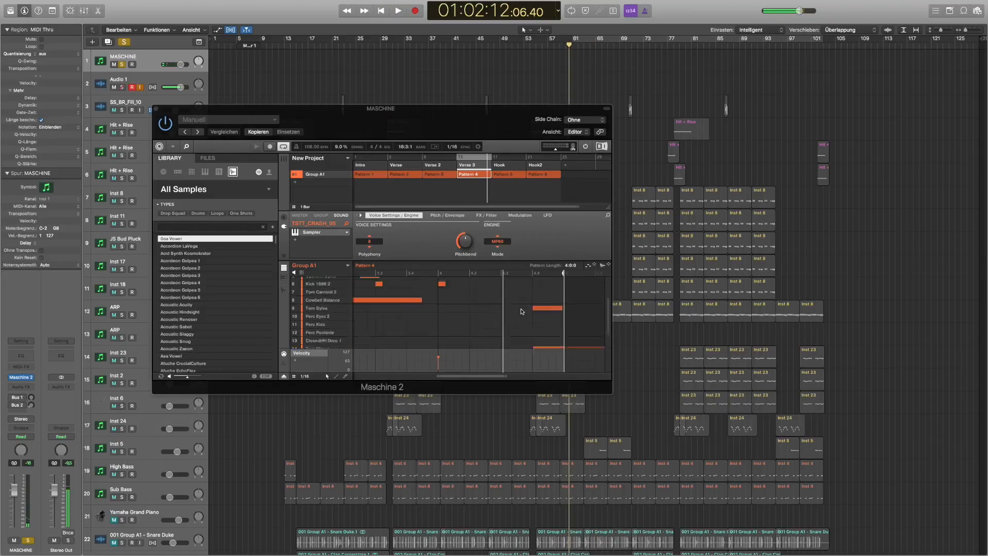
scroll(522, 311, "right", 1)
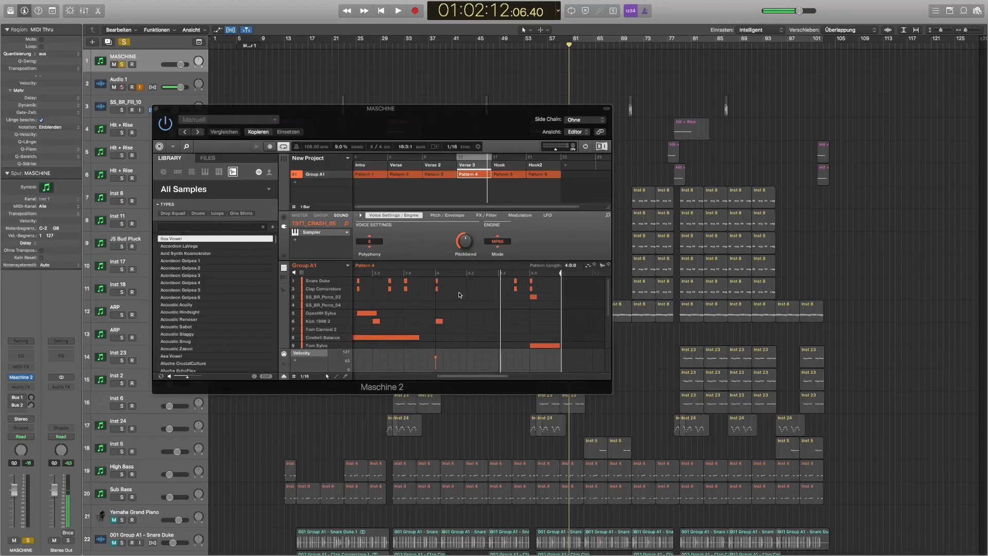
scroll(479, 313, "down", 3)
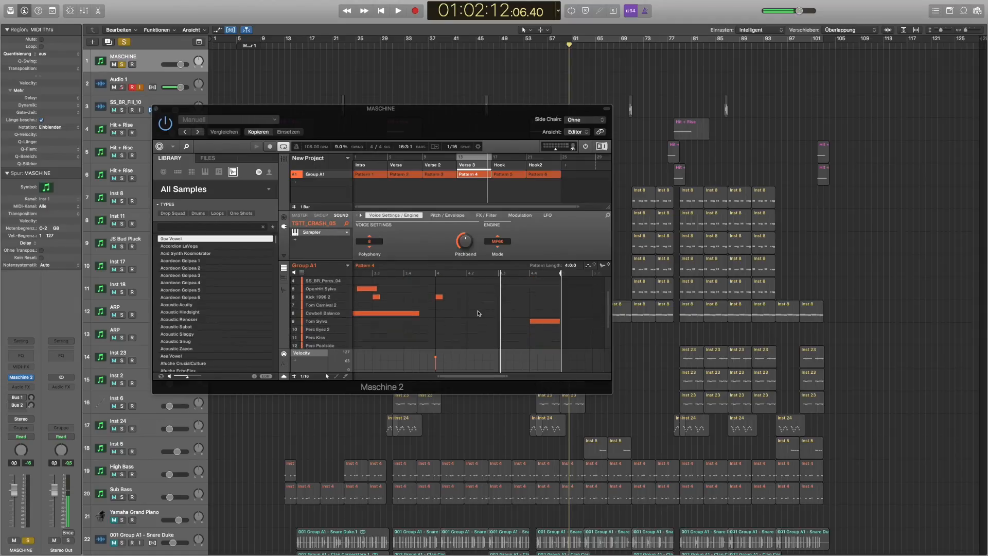
scroll(479, 313, "up", 3)
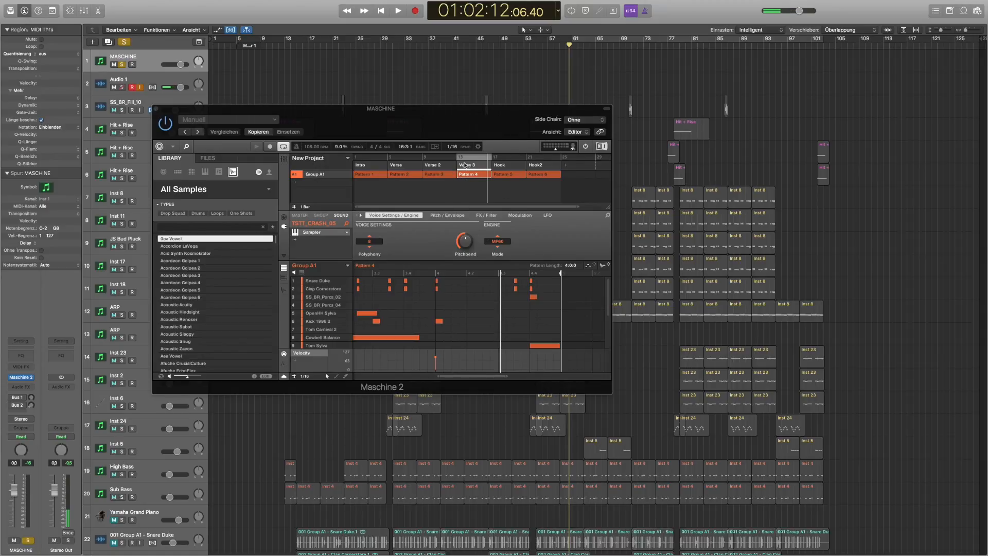
Loop the Hook scene and listen to Pattern 5 while reviewing the notes of all its sounds from bar 1.
left_click(507, 163)
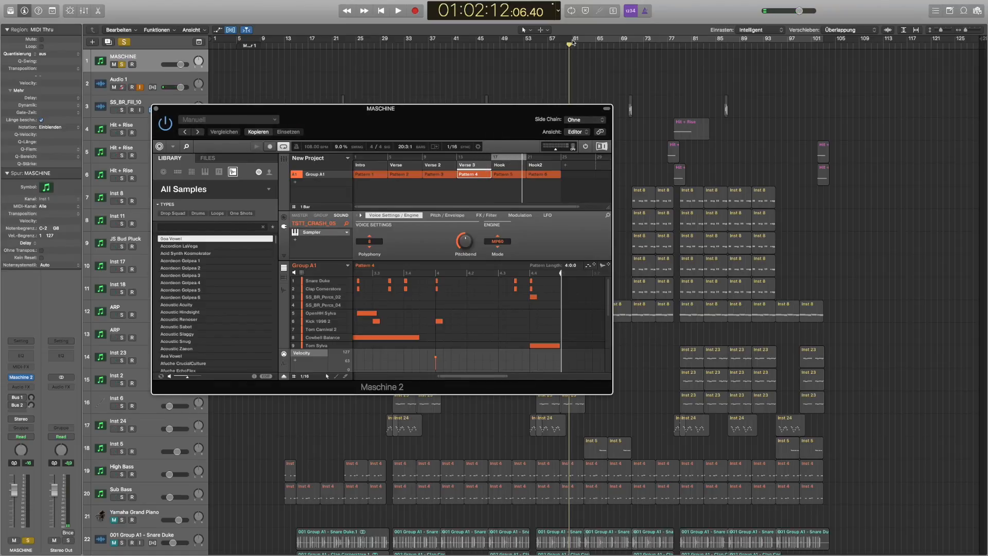
left_click_drag(570, 46, 572, 46)
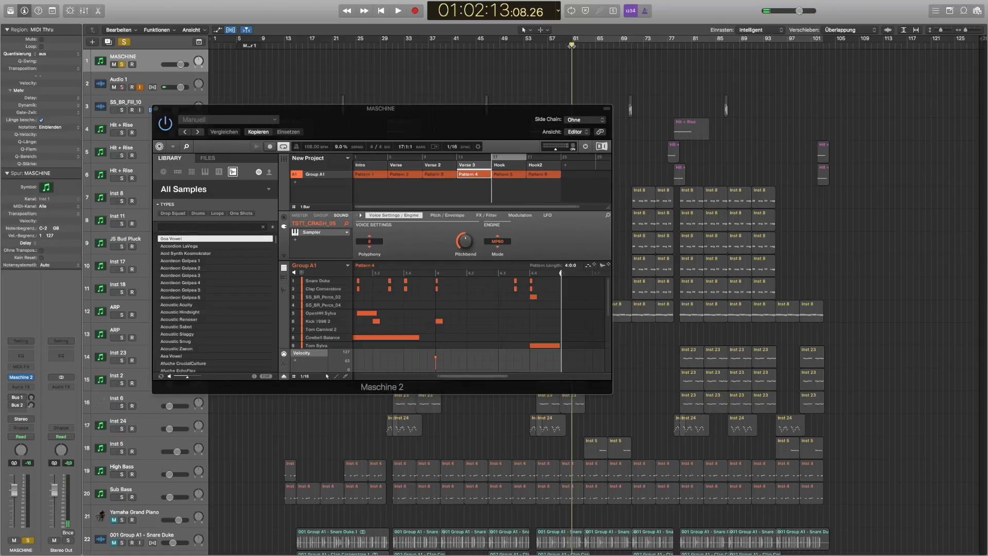
key("space")
left_click_drag(512, 118, 596, 83)
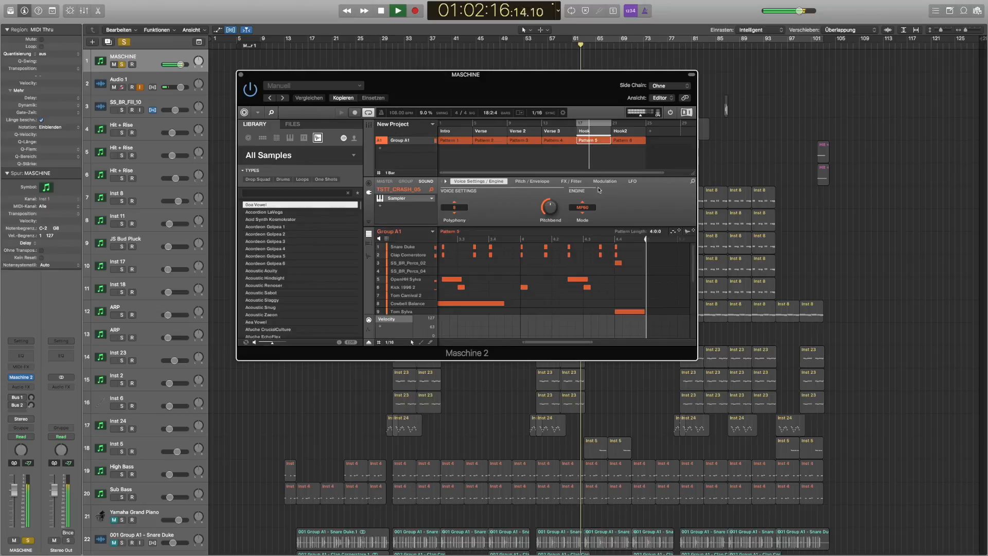
scroll(560, 286, "left", 10)
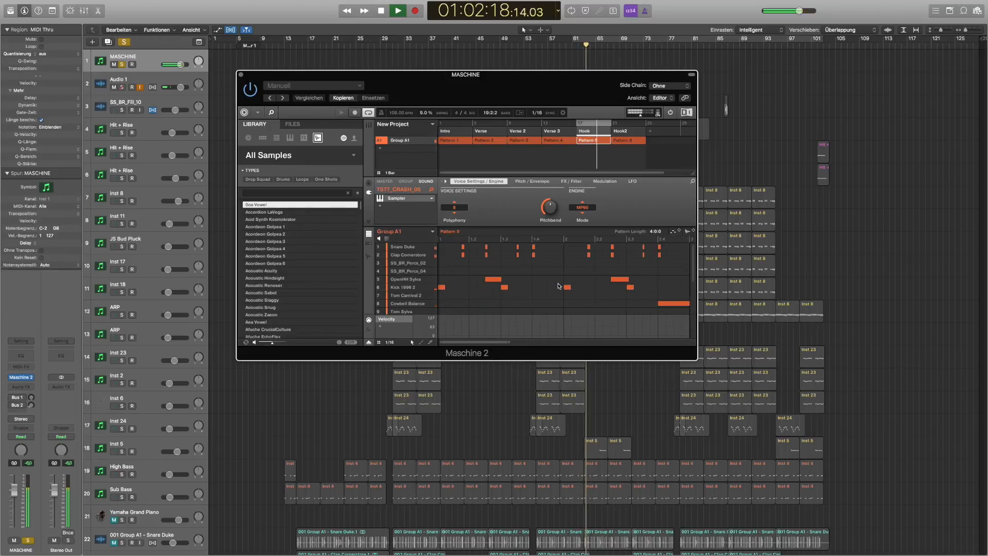
scroll(560, 286, "down", 4)
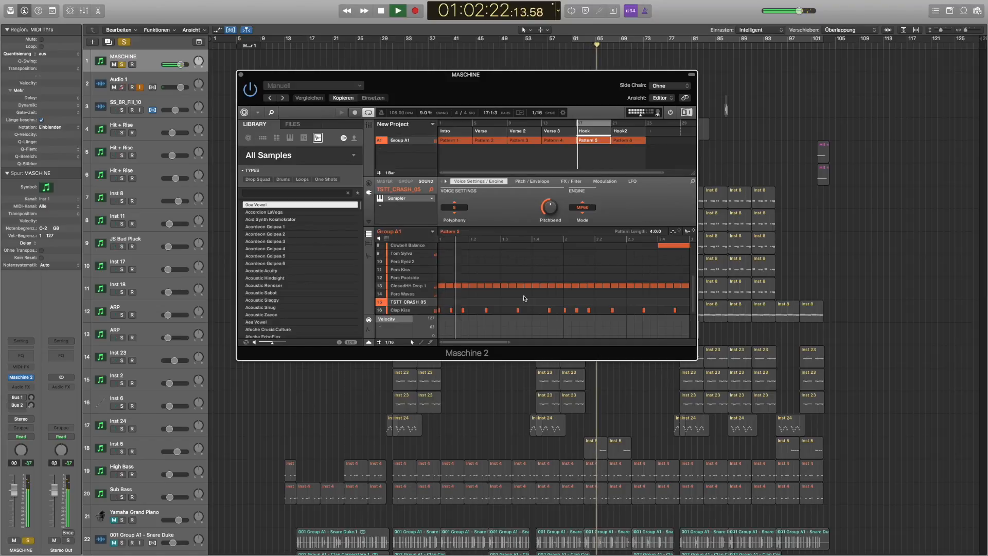
key("space")
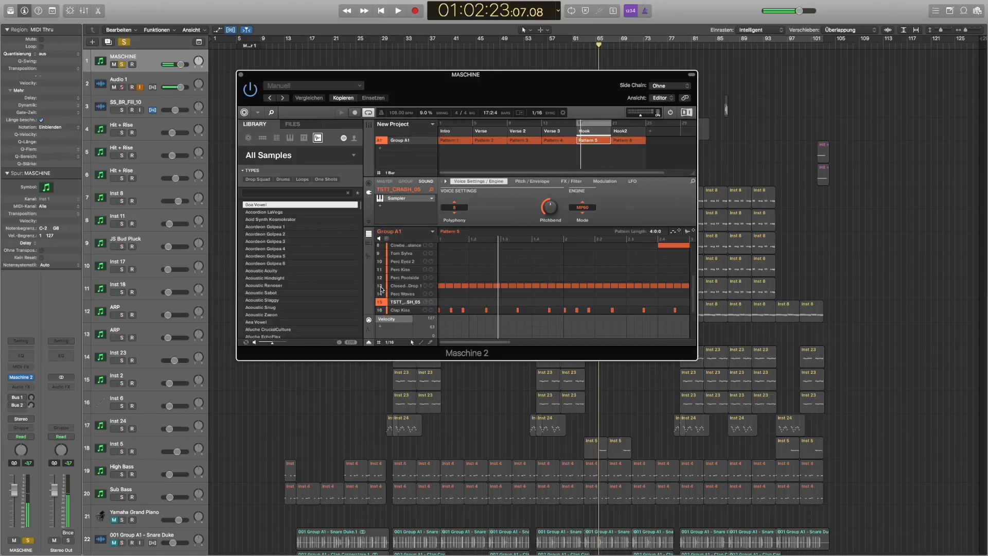
Audition the ClosedHH Drop 1 sound of Pattern 5 in solo.
left_click(382, 289)
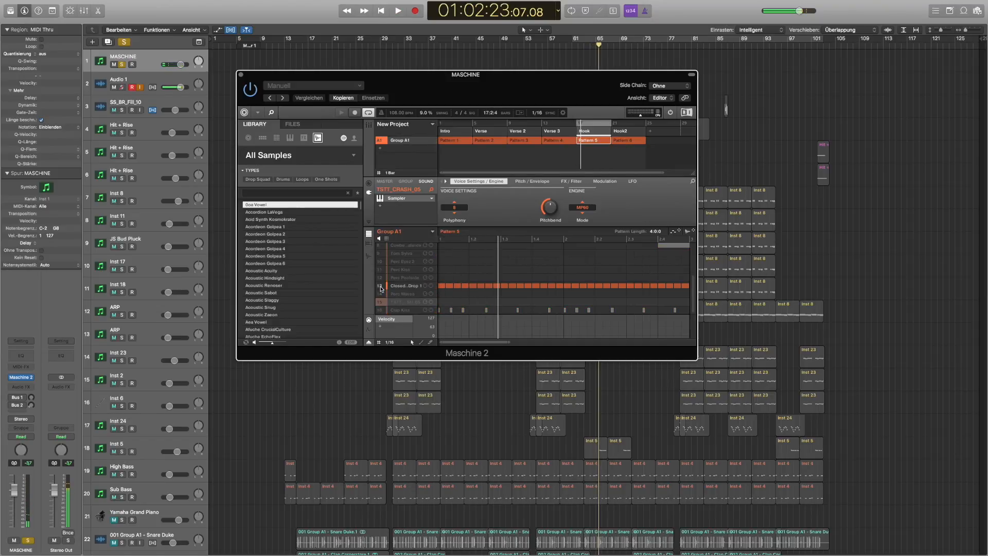
left_click(382, 289)
left_click(381, 289)
key("space")
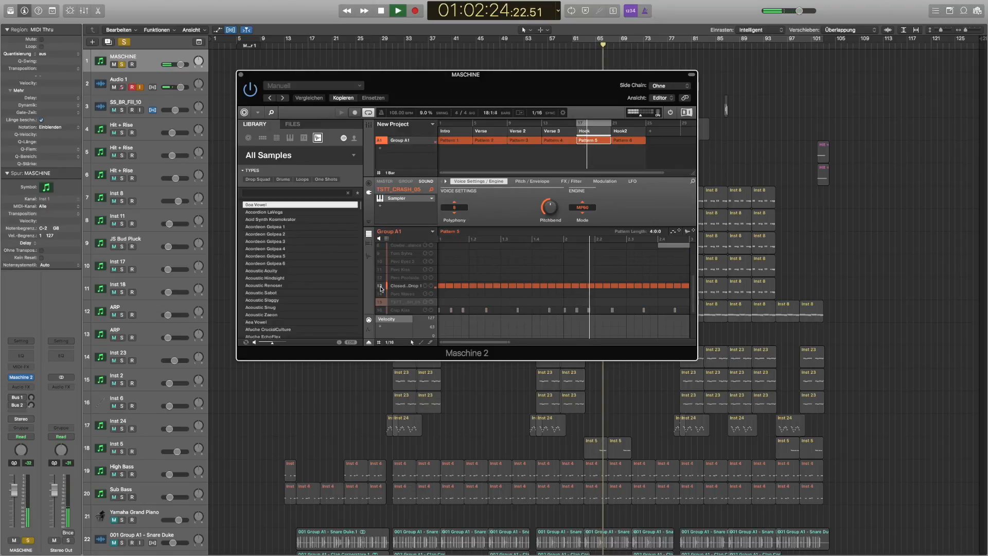
key("b")
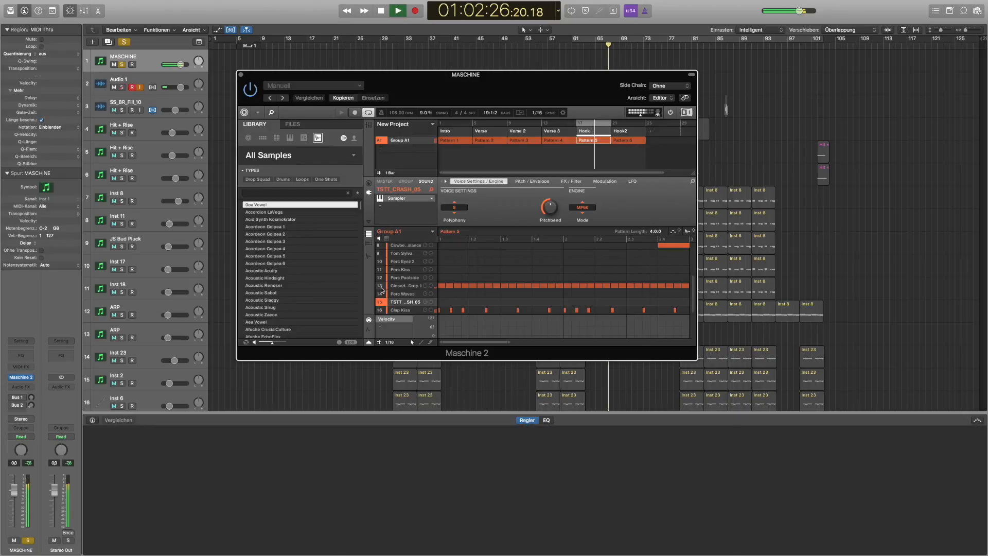
key("space")
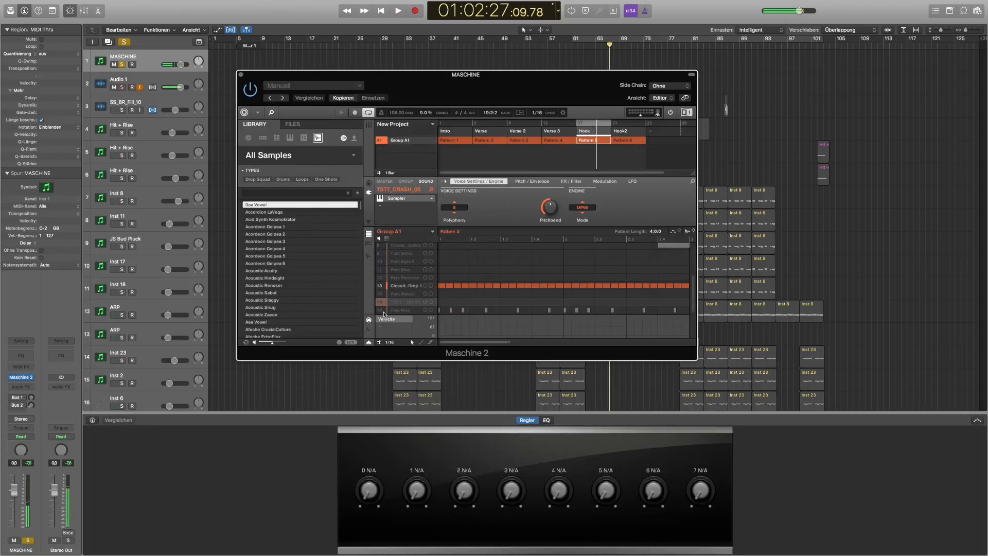
Audition the Clap Kiss sound of Pattern 5 in solo, then restore all sounds.
key("space")
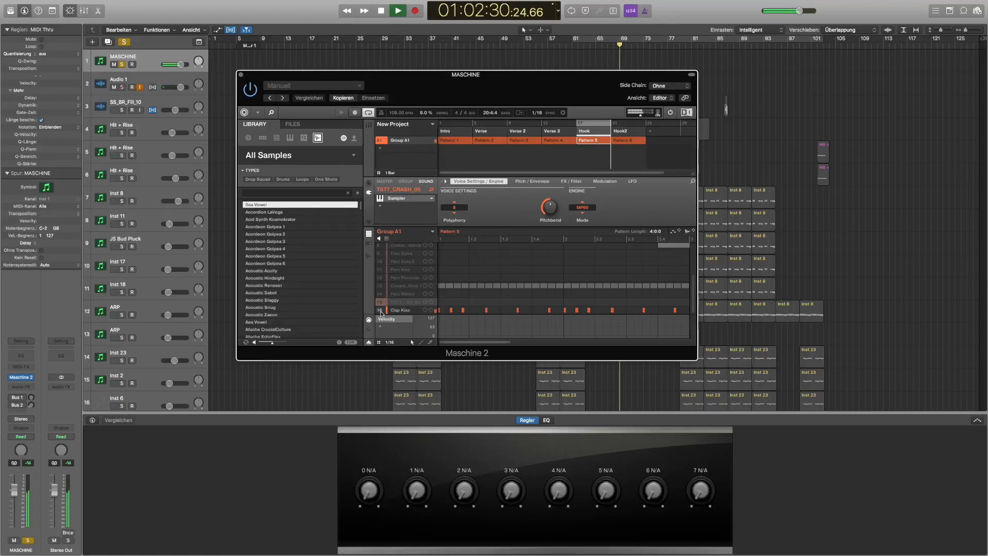
key("space")
right_click(381, 311)
Play Pattern 5 with all sounds and close the Smart Controls area below the tracks.
key("space")
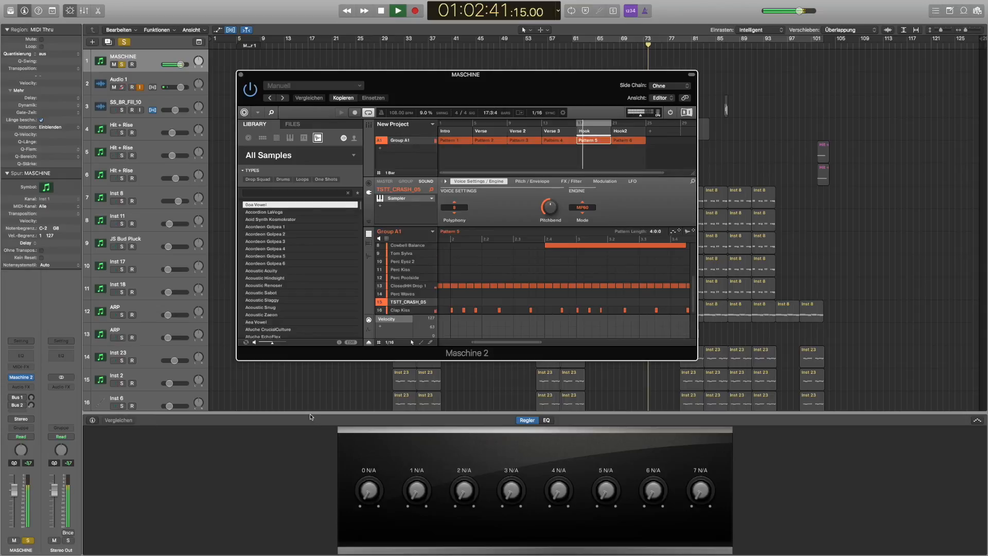
left_click_drag(309, 412, 307, 421)
left_click_drag(302, 554, 303, 555)
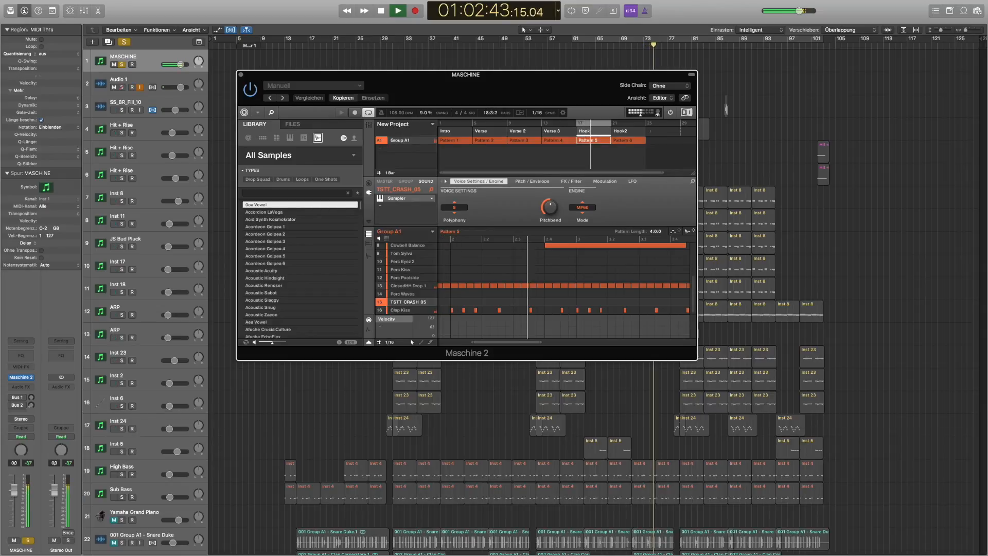
key("space")
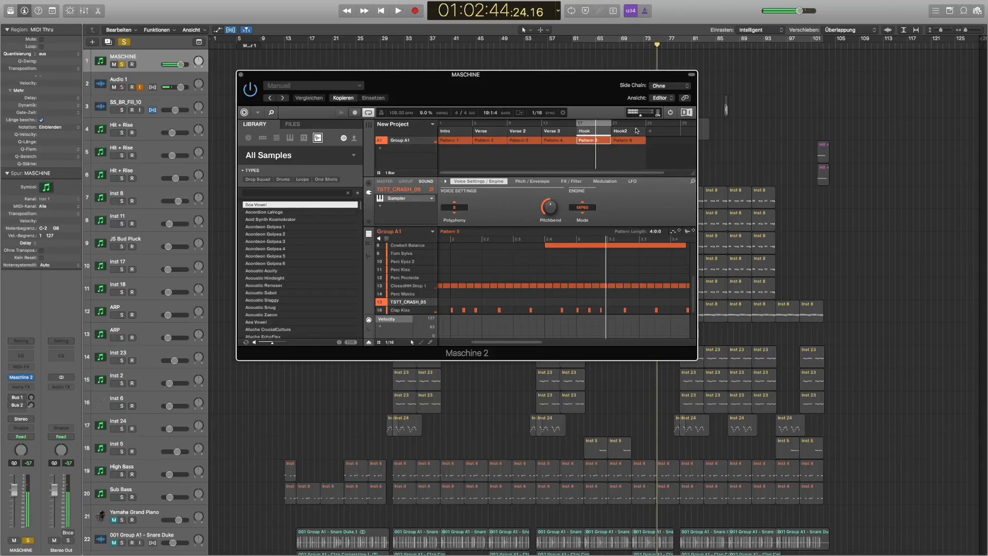
Loop the Hook2 scene and listen to Pattern 6 while reviewing its notes up to the end of bar 4.
left_click(625, 132)
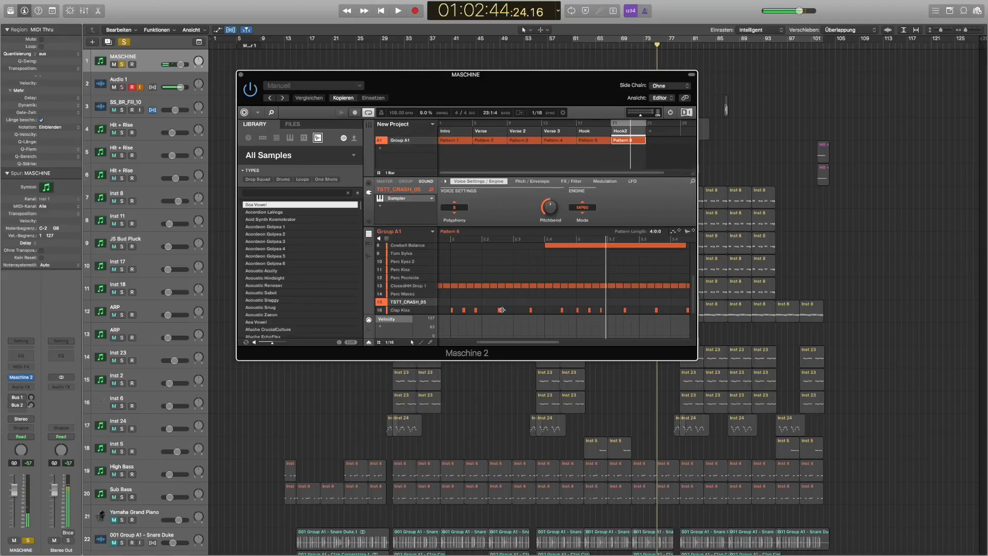
key("space")
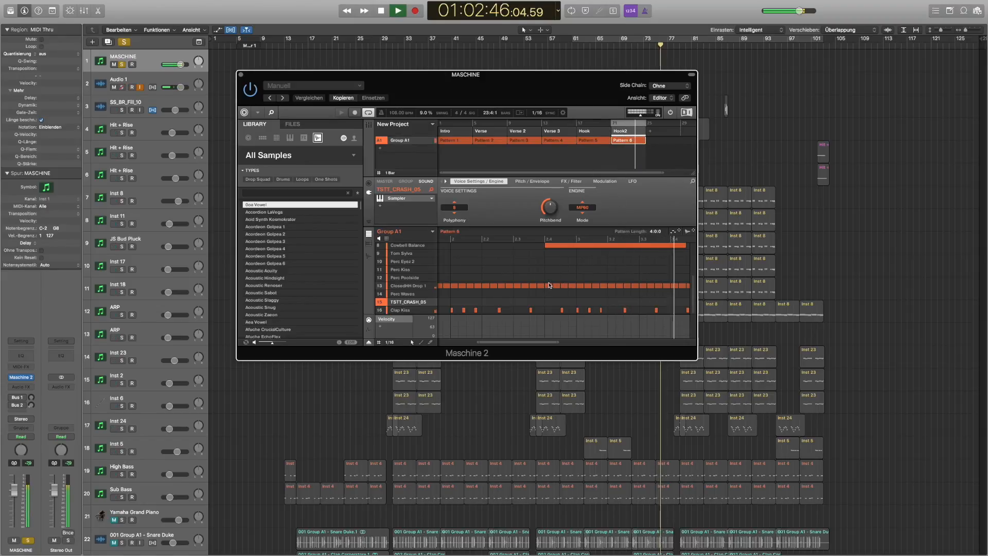
scroll(549, 284, "up", 4)
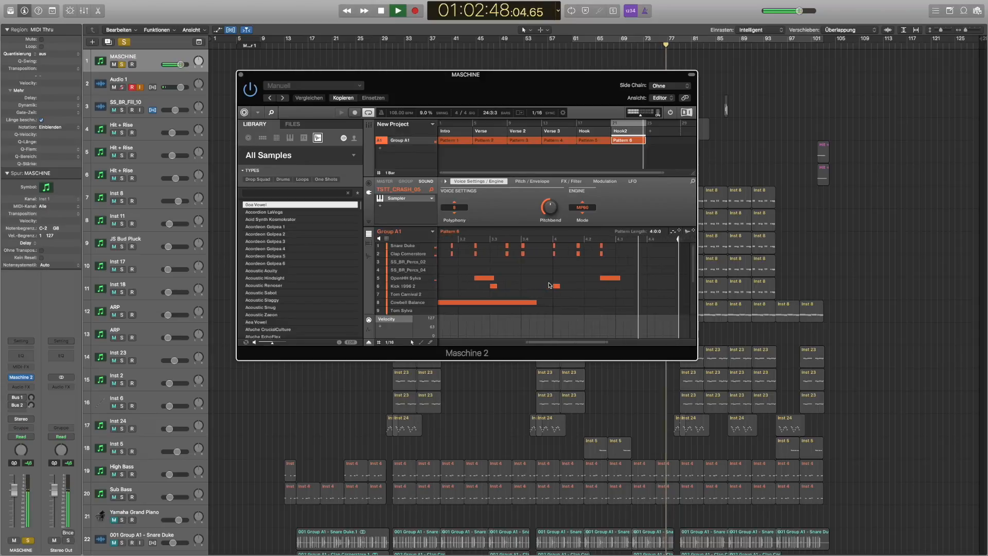
key("space")
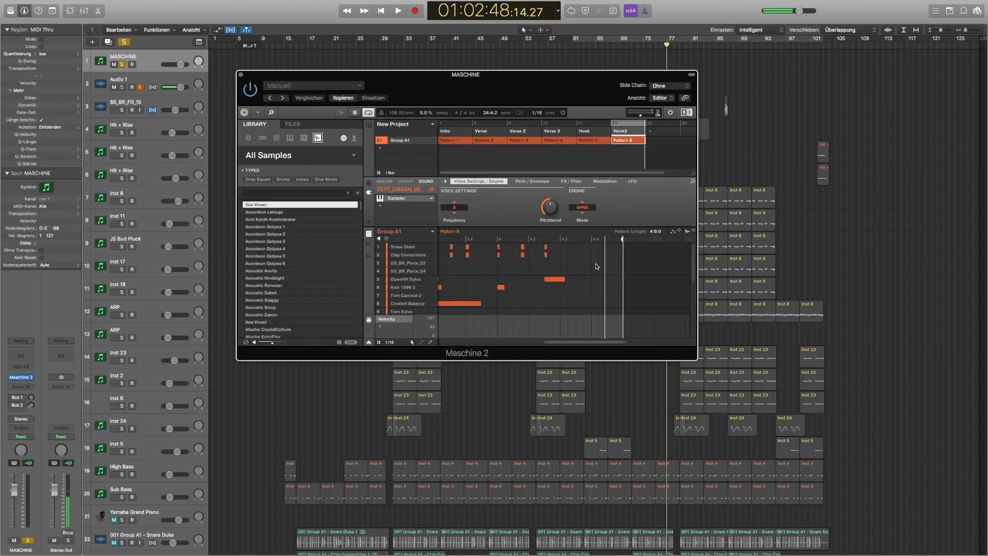
key("space")
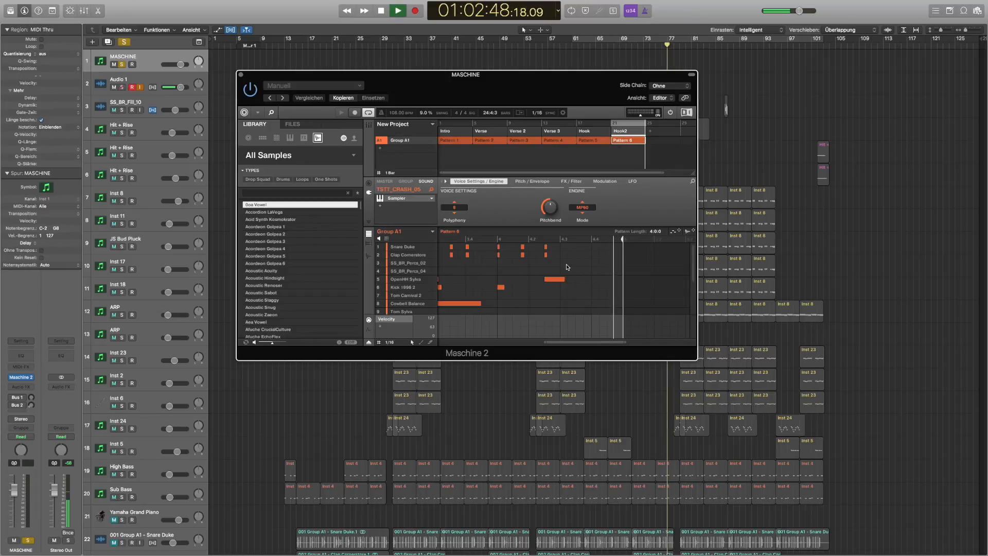
scroll(565, 281, "down", 4)
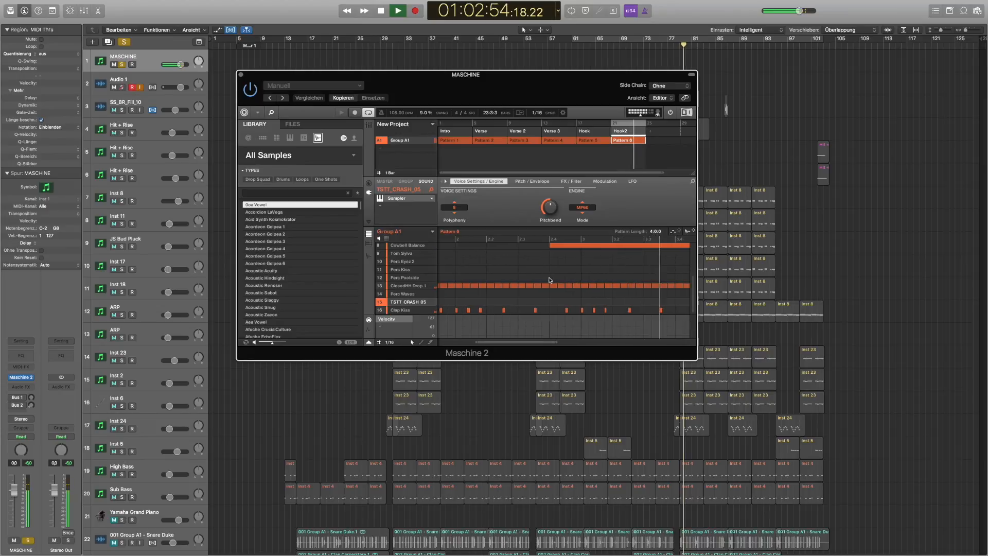
key("space")
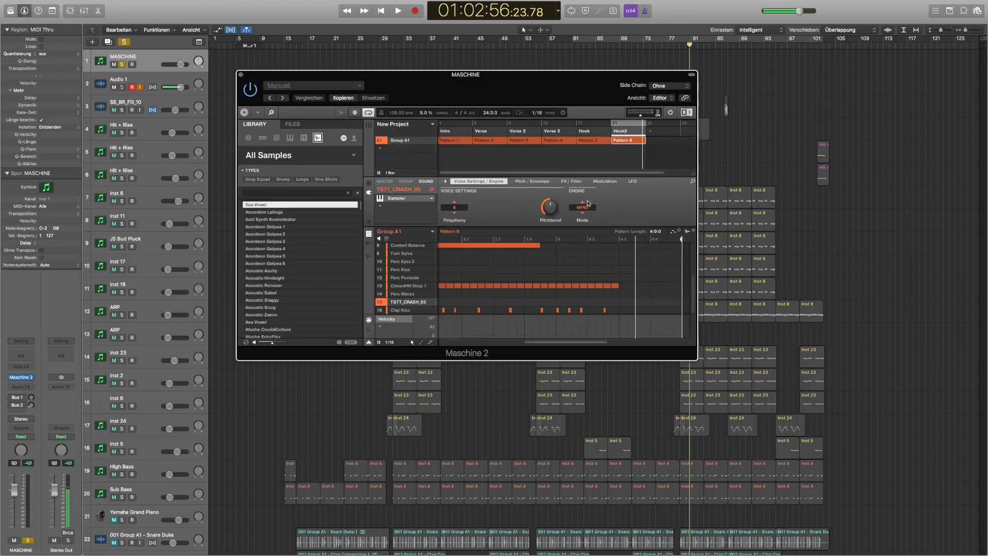
Look over the sampler's engine modes for TSTT_CRASH_05, then shift the playback loop back to the Verse scene.
left_click(585, 209)
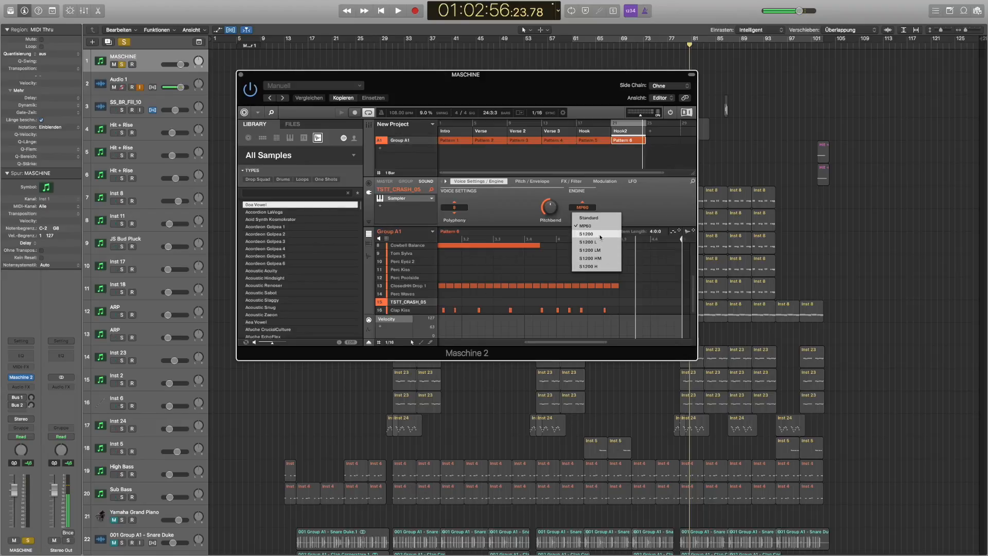
left_click(641, 203)
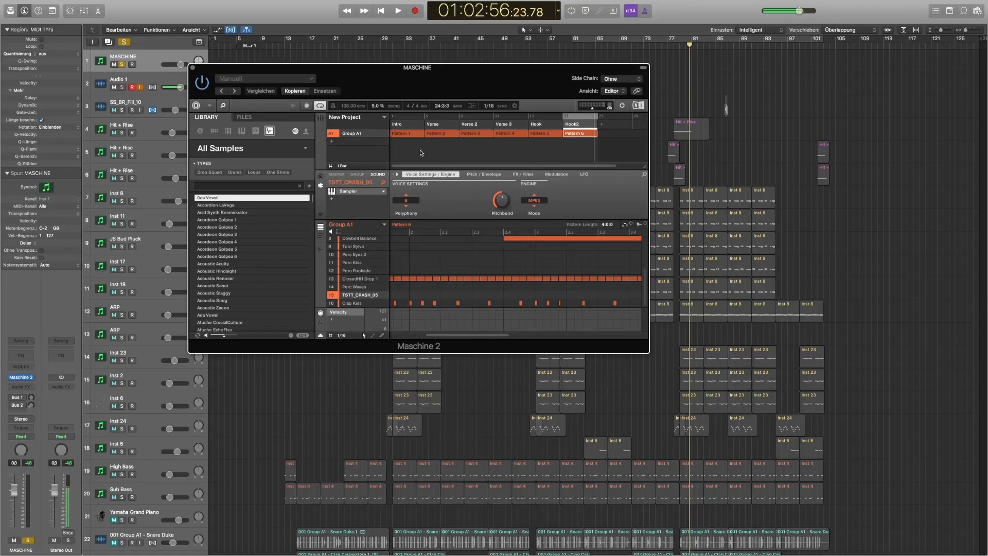
left_click(440, 128)
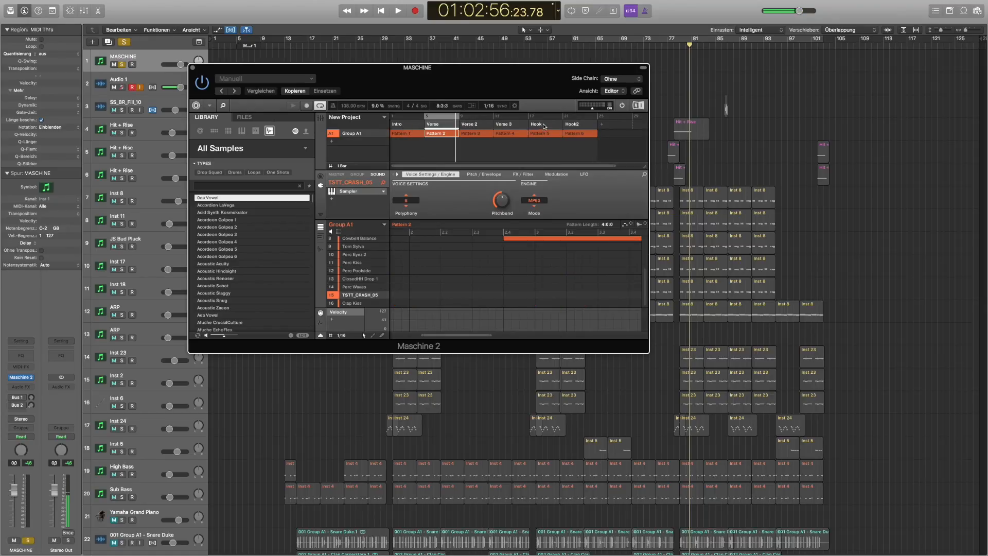
Take the MASCHINE track out of solo, mute it and close its plug-in window.
left_click(122, 64)
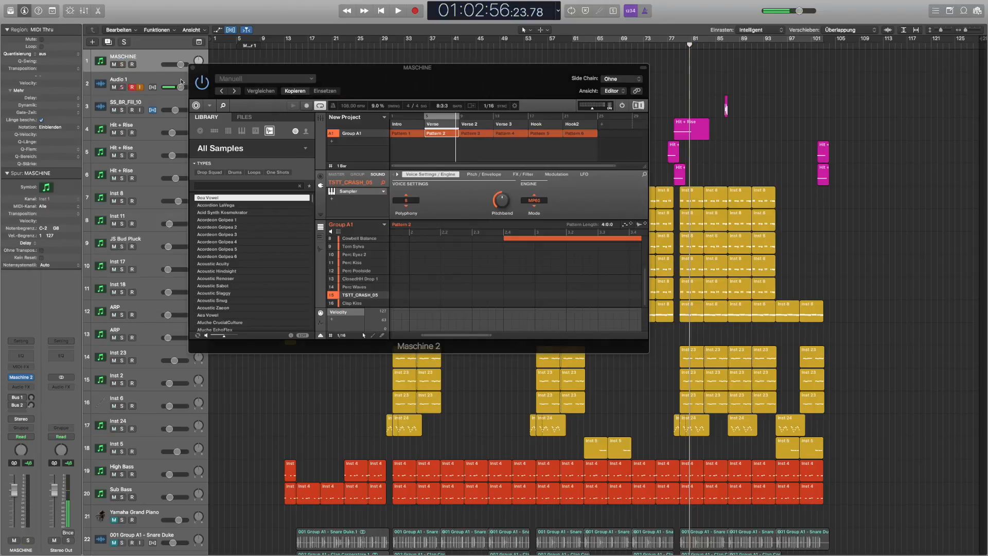
left_click(114, 65)
left_click(194, 68)
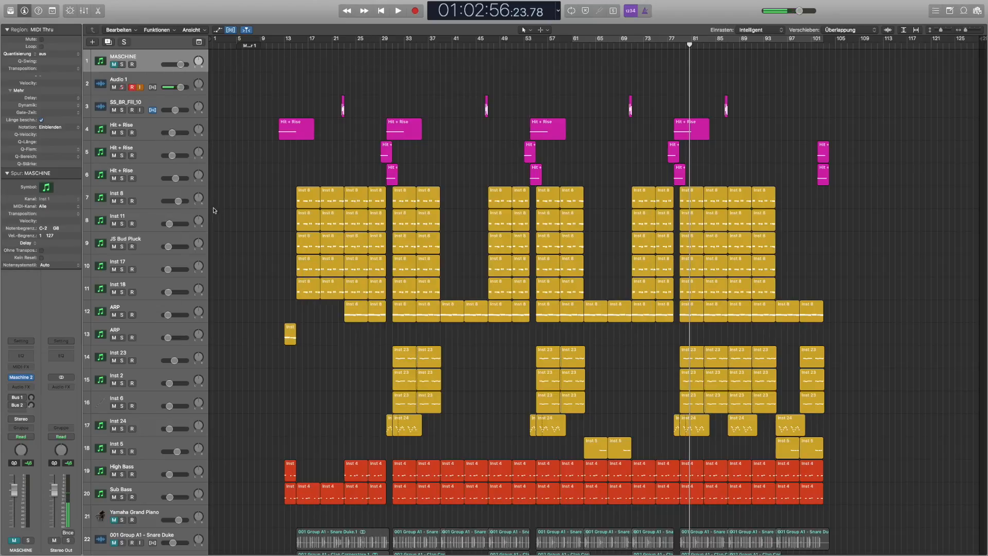
Unmute and solo the exported Group A1 audio drum tracks, from Snare Duke down through TSTT_CRASH_05.
scroll(213, 210, "down", 10)
left_click_drag(115, 281, 101, 530)
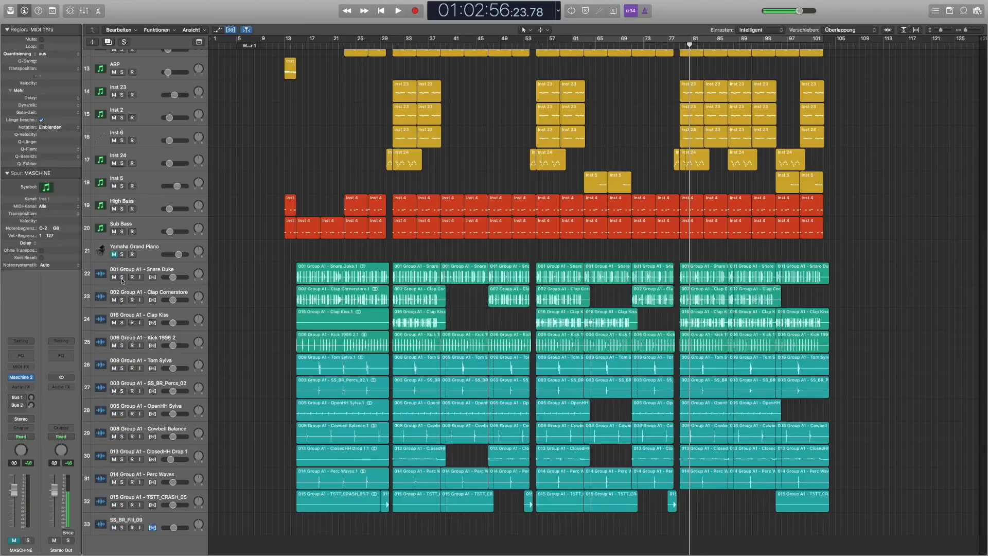
left_click_drag(122, 278, 122, 483)
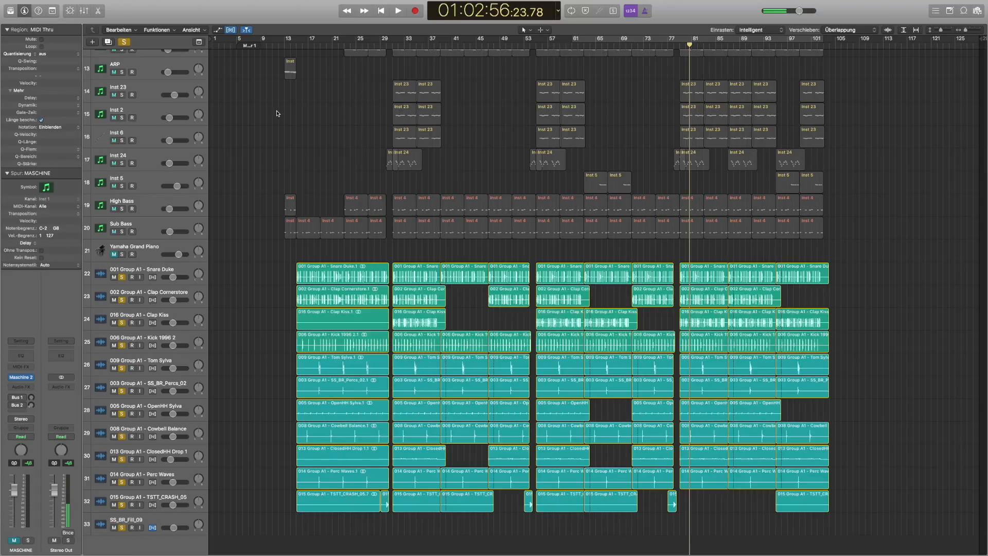
Listen to the soloed audio drum tracks, including the section from about bar 30, then clear all solos.
key("space")
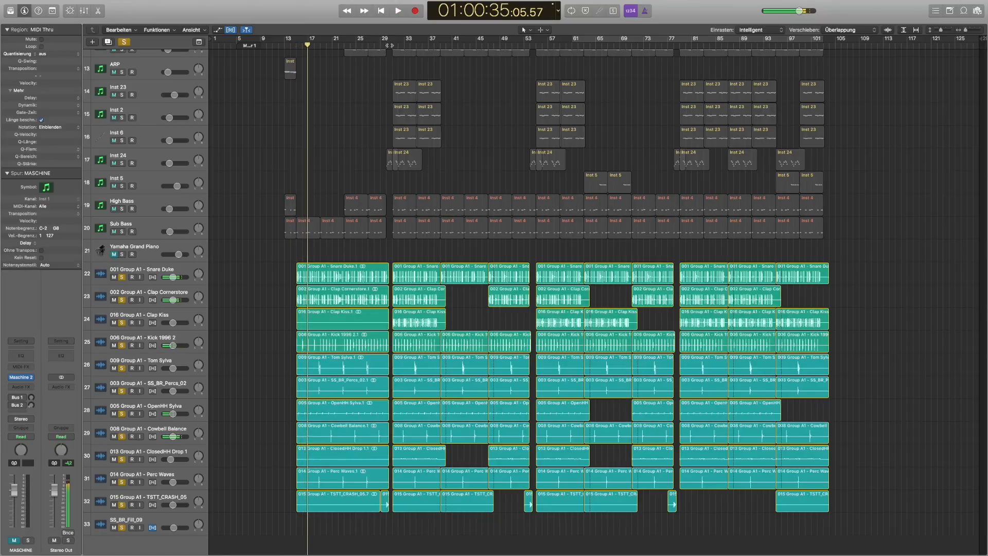
left_click(391, 46)
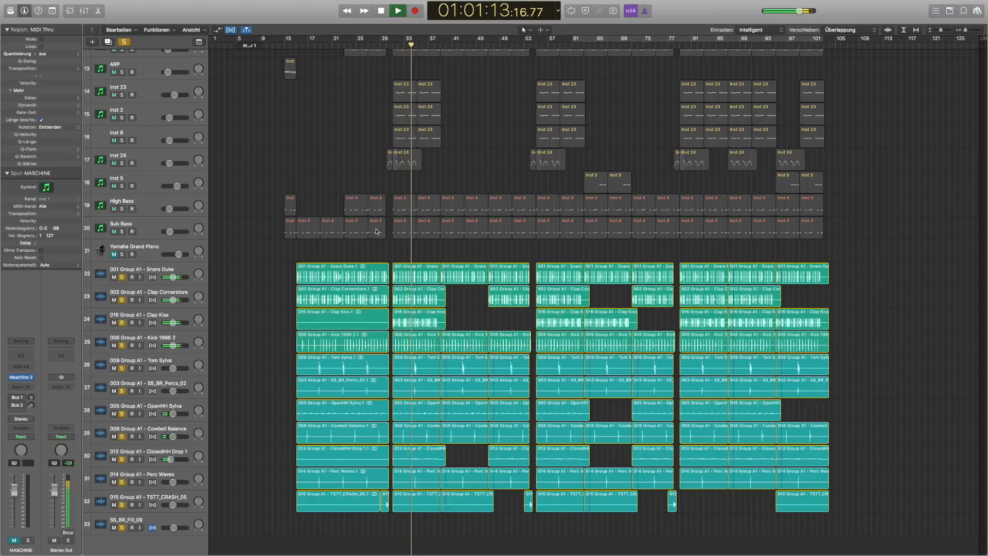
key("space")
key("ctrl+alt+super+s")
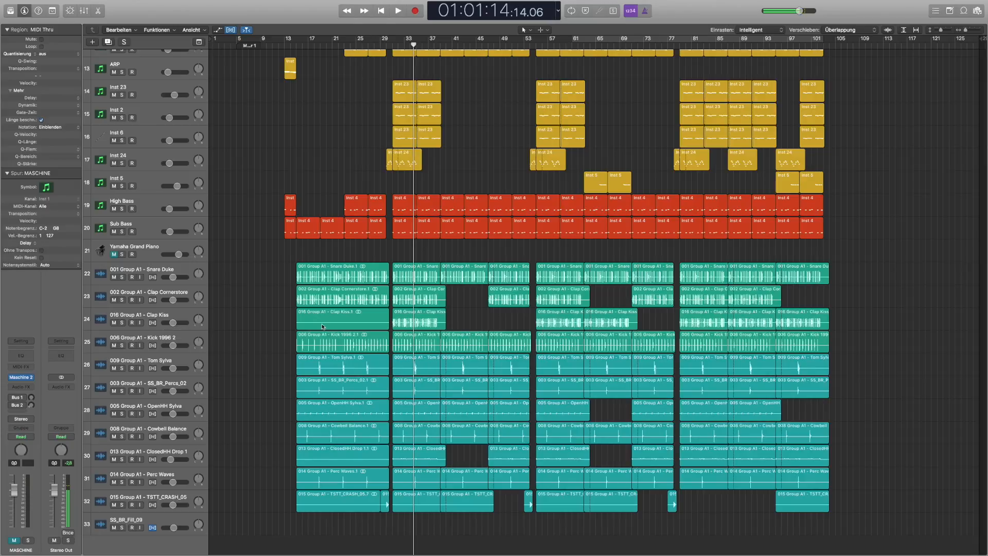
Play the soloed High Bass with the drums from bar 31, examine its notes, and open its bar 31 region in the piano roll.
scroll(229, 302, "up", 3)
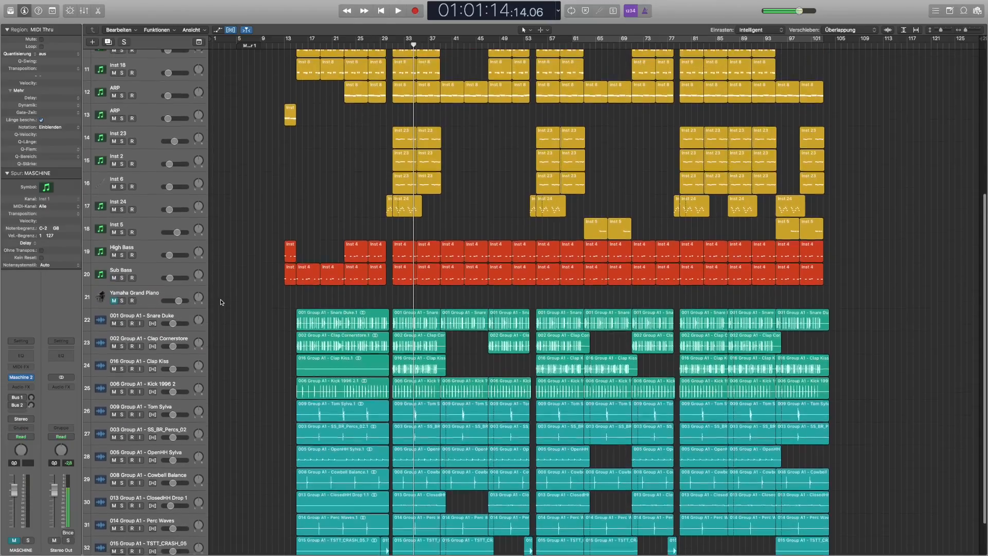
scroll(221, 302, "up", 5)
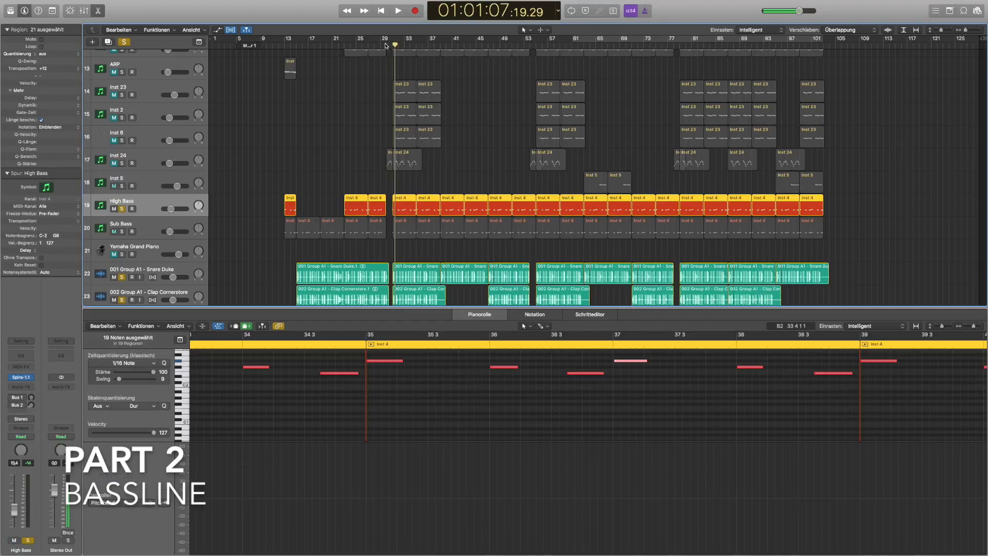
key("space")
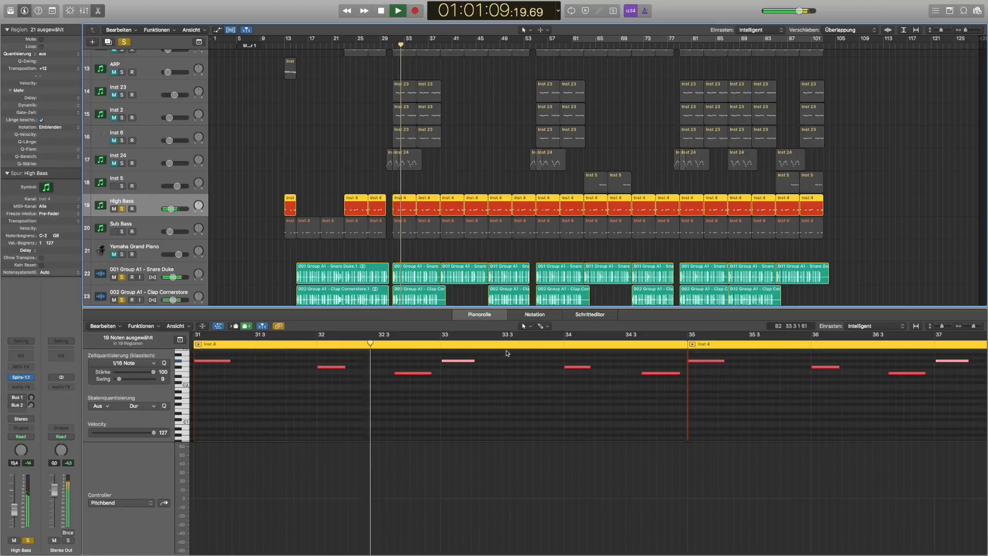
scroll(474, 377, "up", 3)
scroll(476, 377, "right", 5)
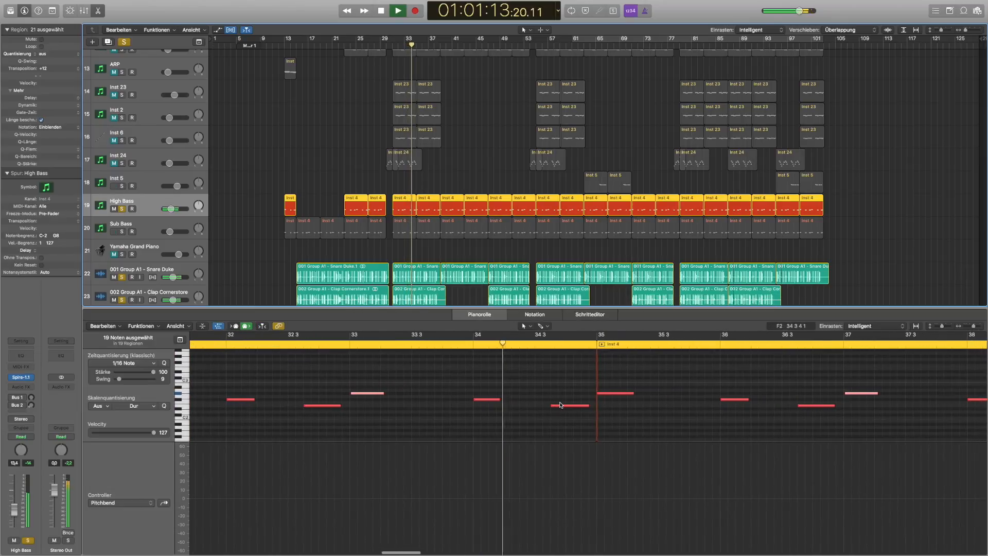
scroll(543, 407, "right", 3)
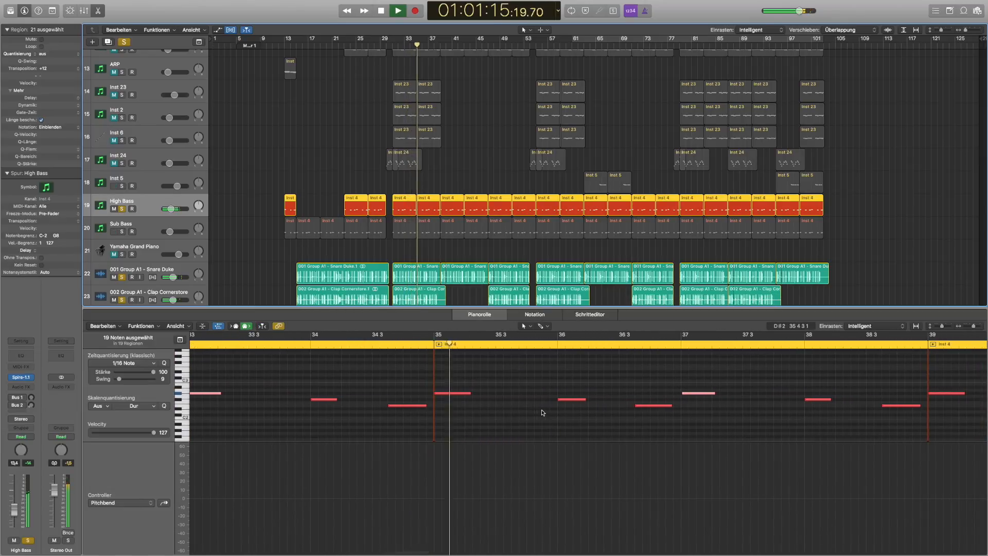
key("space")
left_click(450, 183)
double_click(397, 206)
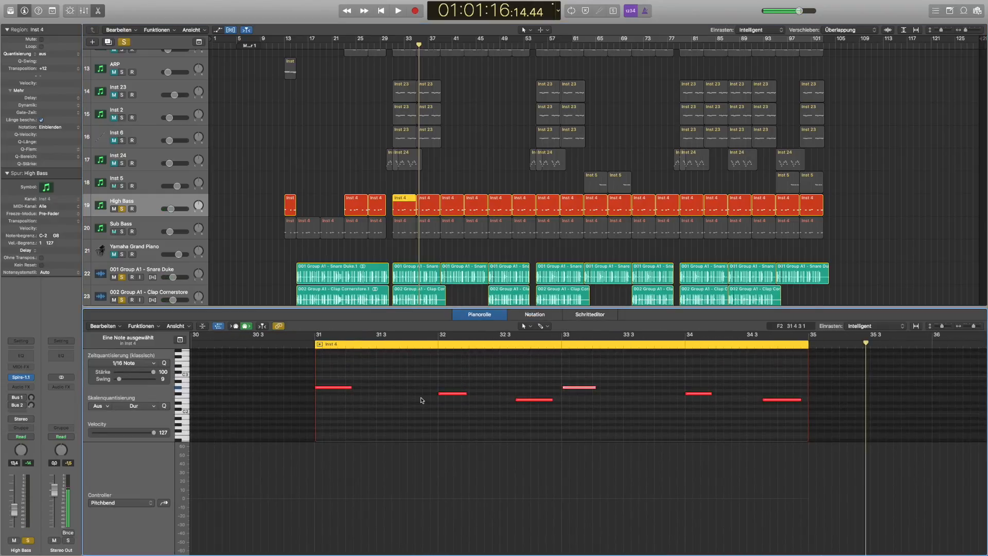
Solo the Sub Bass track alongside High Bass and play both with the drums from bar 31.
left_click(122, 231)
left_click(153, 224)
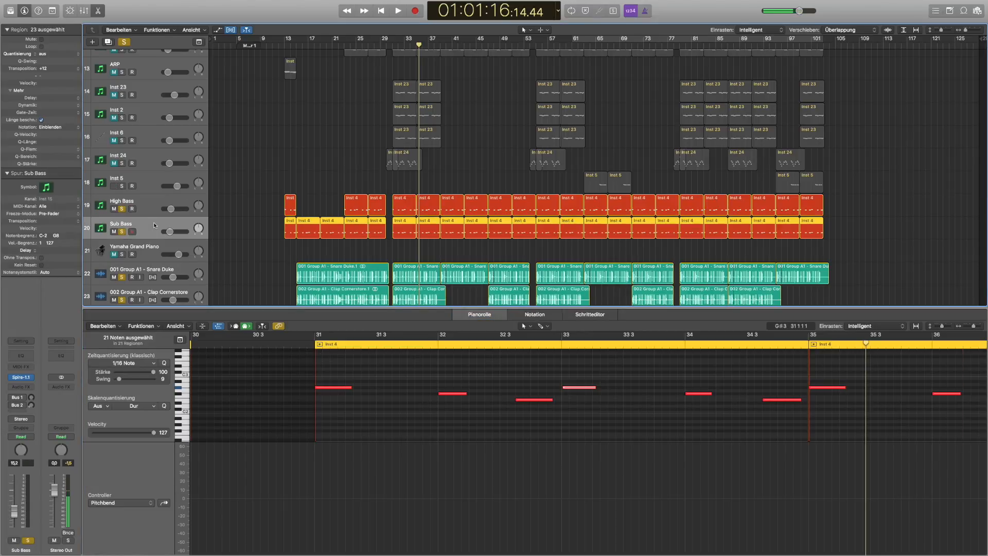
left_click(157, 203)
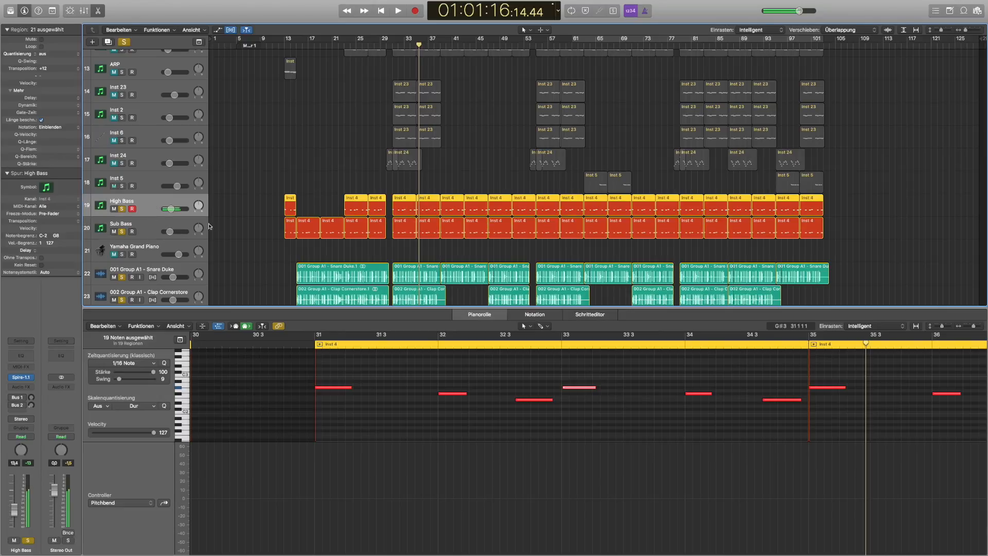
left_click(393, 46)
key("space")
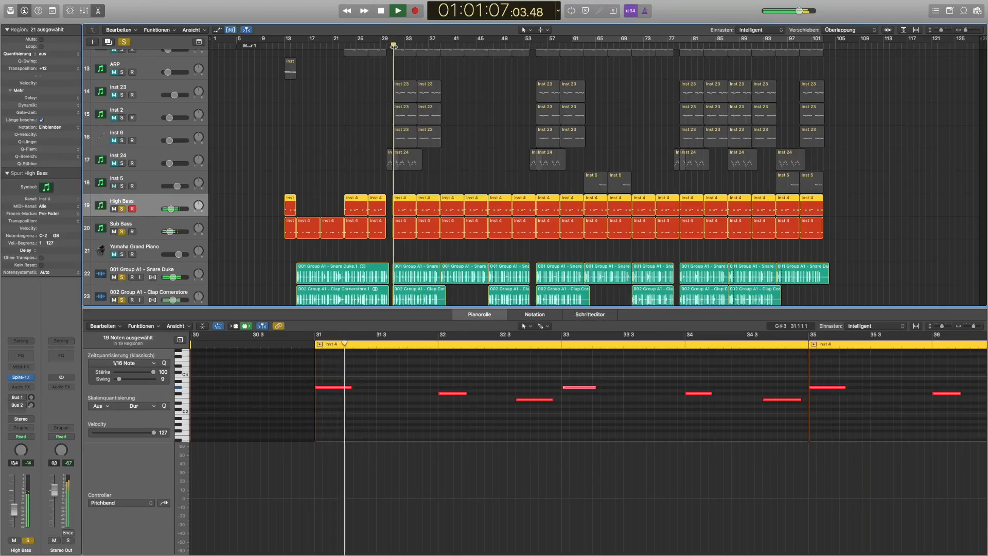
Examine the Sub Bass notes in the piano roll during playback, then stop and return to the High Bass track.
left_click(150, 227)
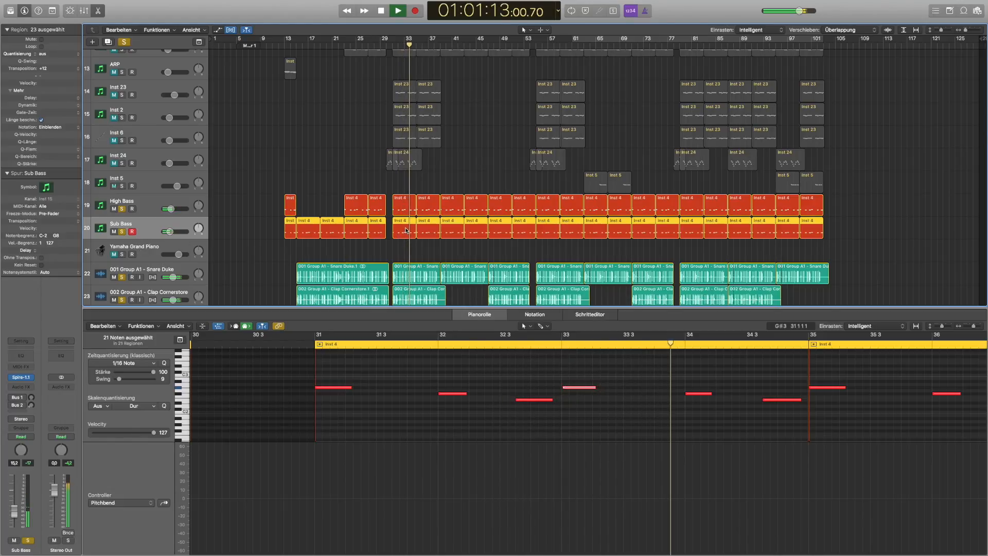
key("e")
key("e")
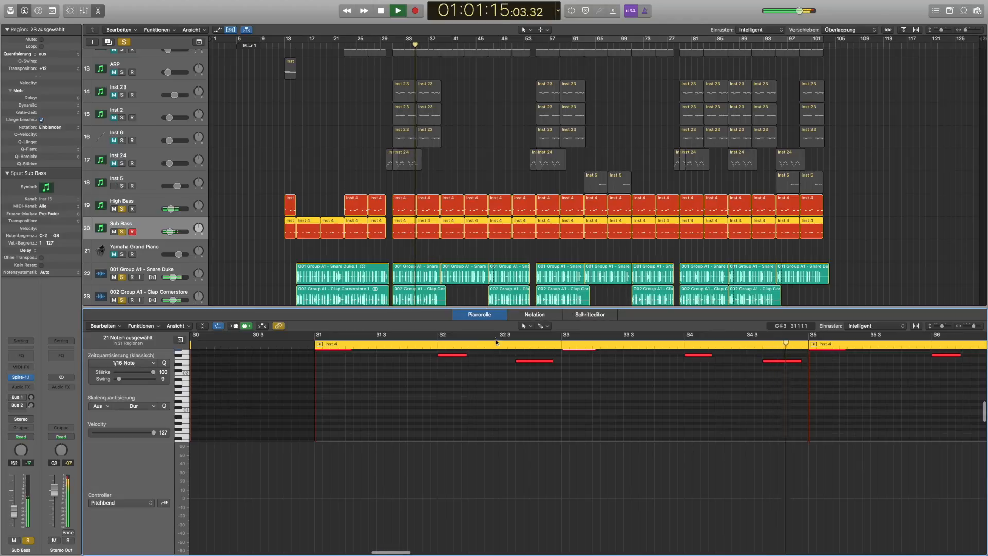
scroll(522, 416, "up", 4)
key("space")
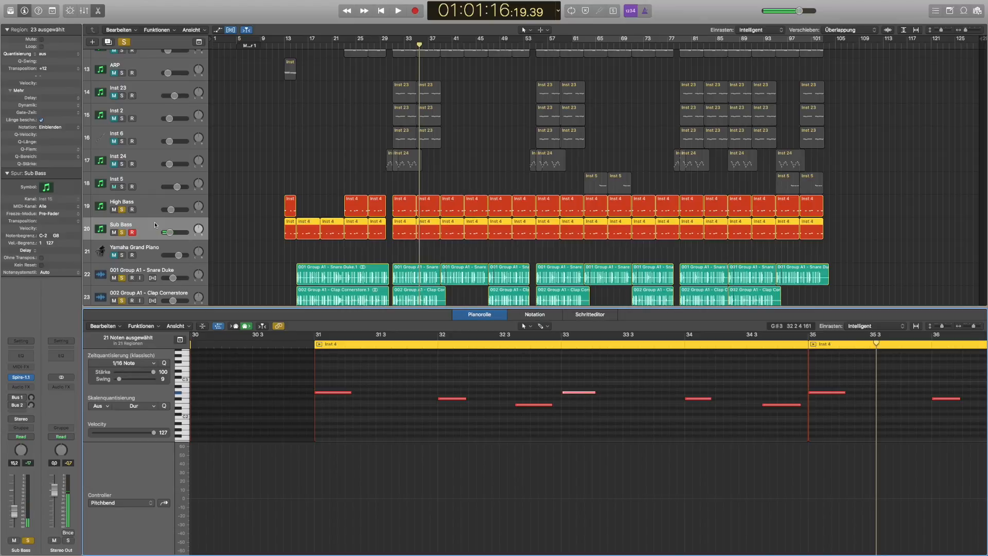
left_click(165, 202)
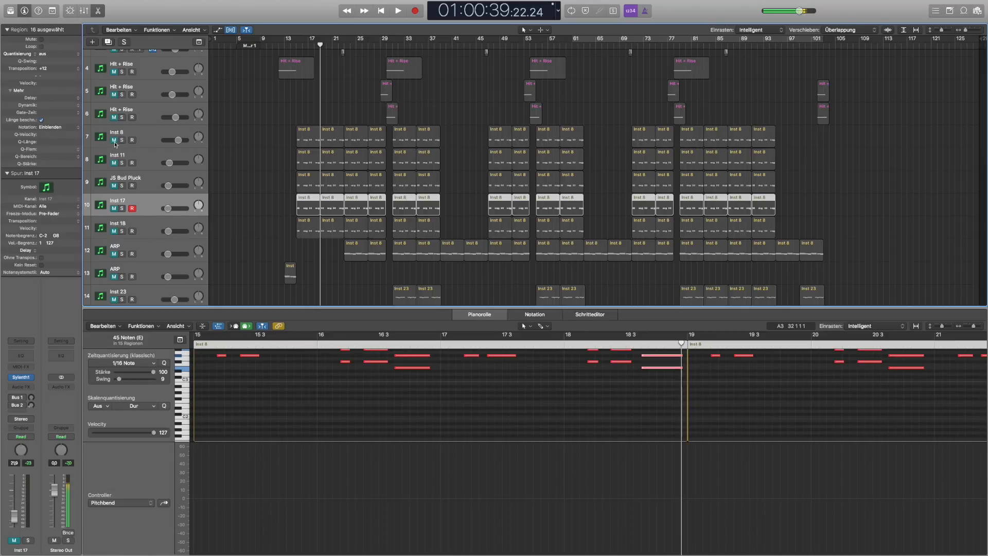
Briefly audition the Inst 8 chord track, then examine the chord notes of Inst 17 and Inst 18 in the piano roll.
left_click(115, 144)
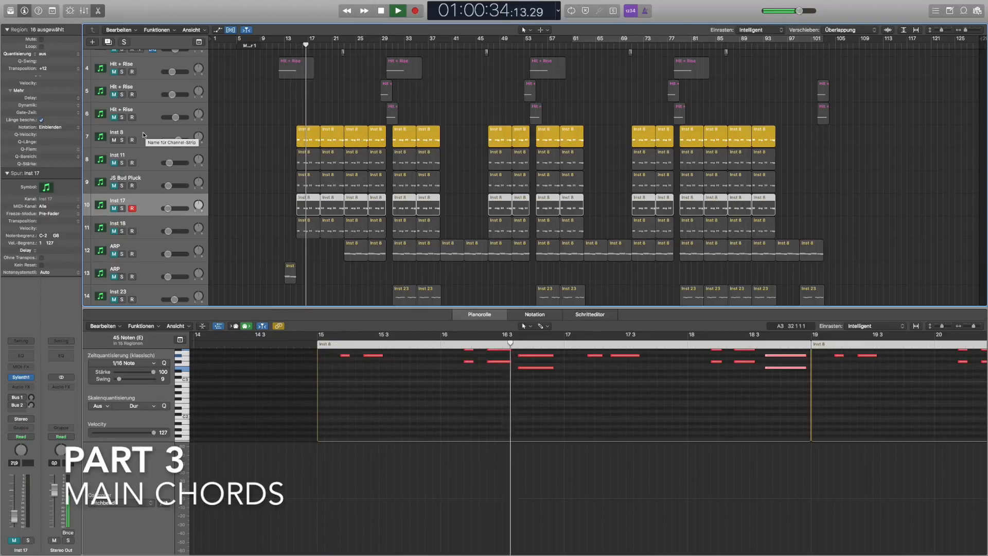
key("space")
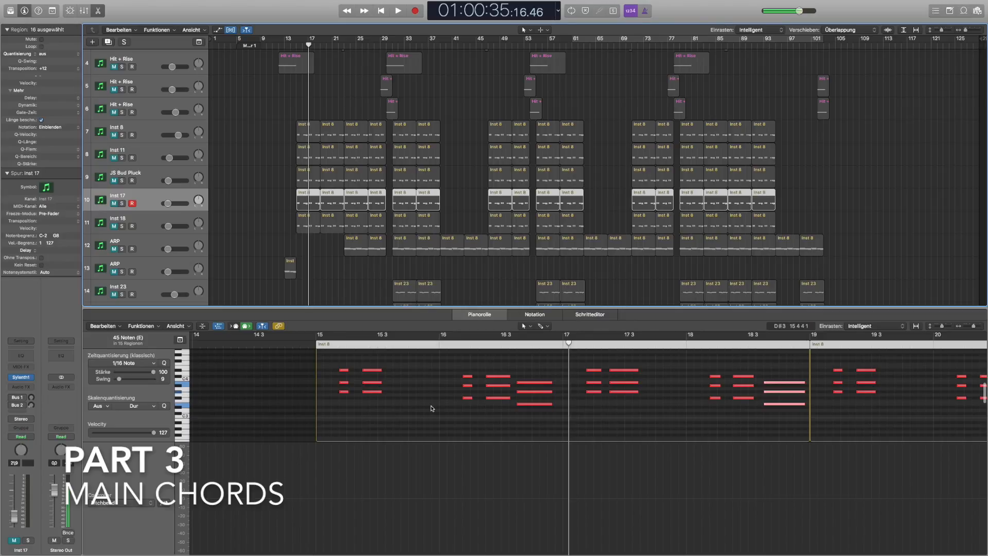
scroll(431, 409, "right", 5)
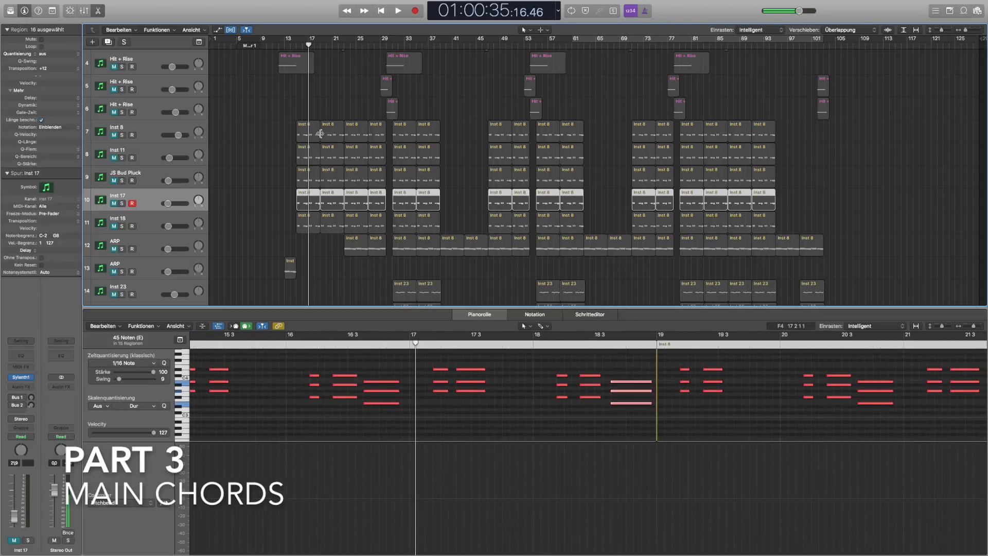
left_click(310, 224)
left_click(159, 223)
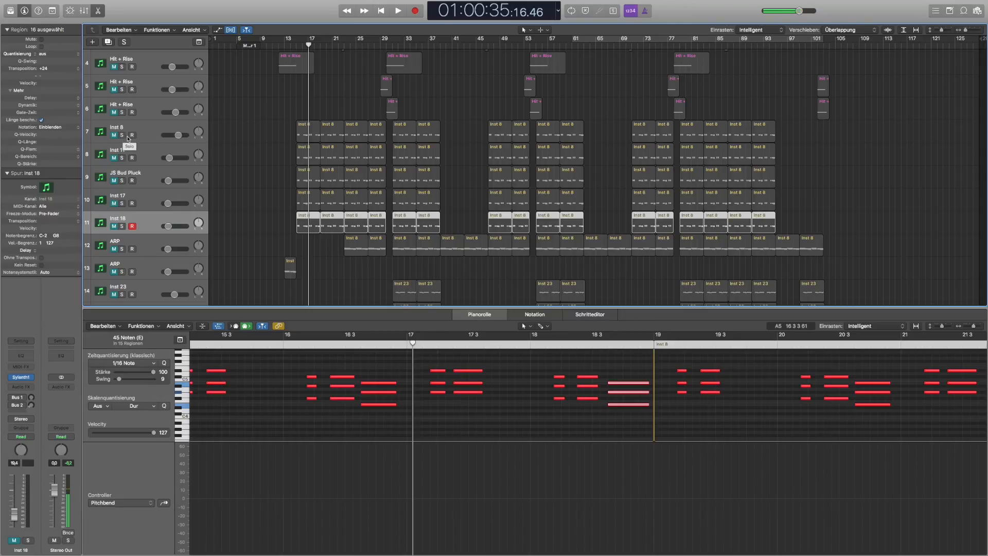
Unmute Inst 8, Inst 11, JS Bud Pluck, Inst 17 and Inst 18 one by one while playing from about bar 14.
scroll(114, 136, "down", 1)
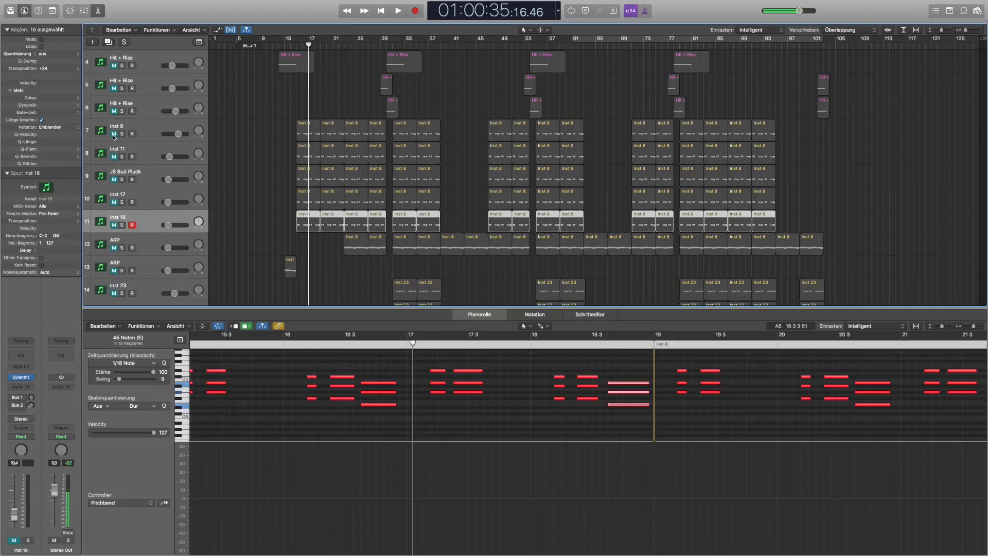
left_click(115, 136)
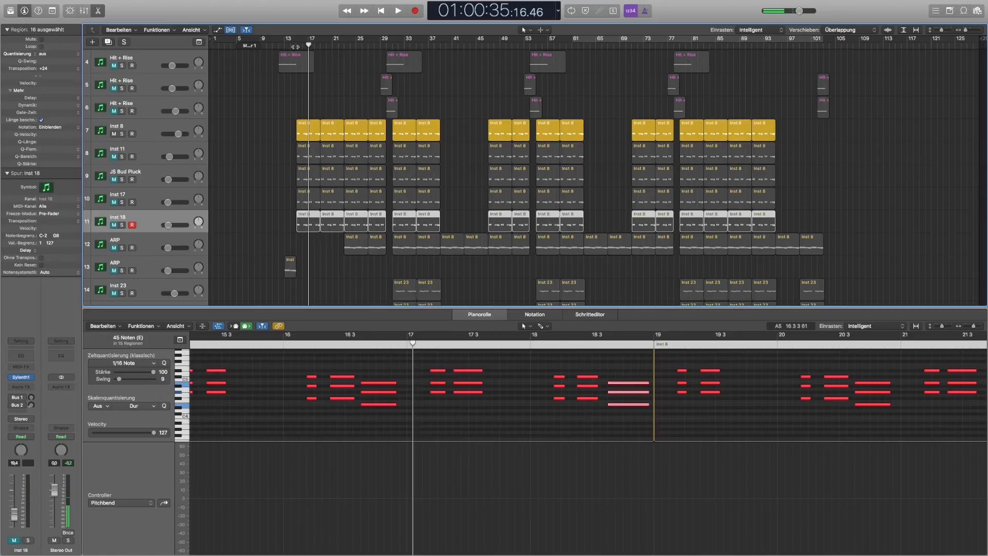
double_click(290, 46)
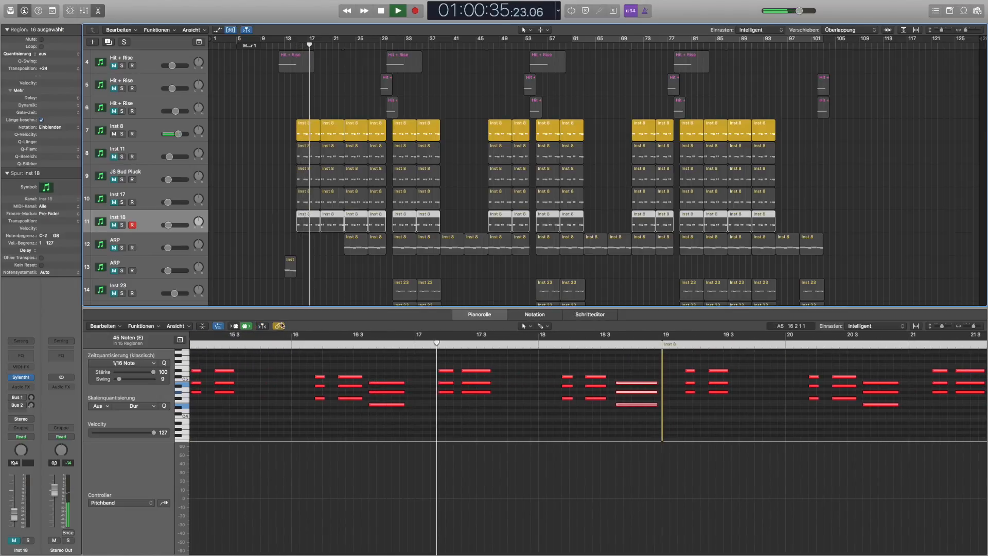
left_click(114, 157)
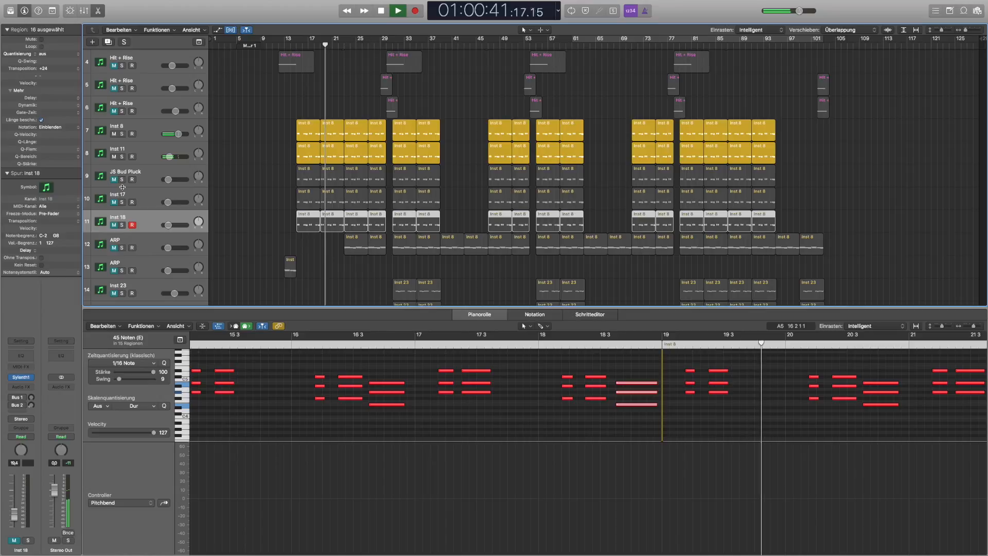
left_click(114, 179)
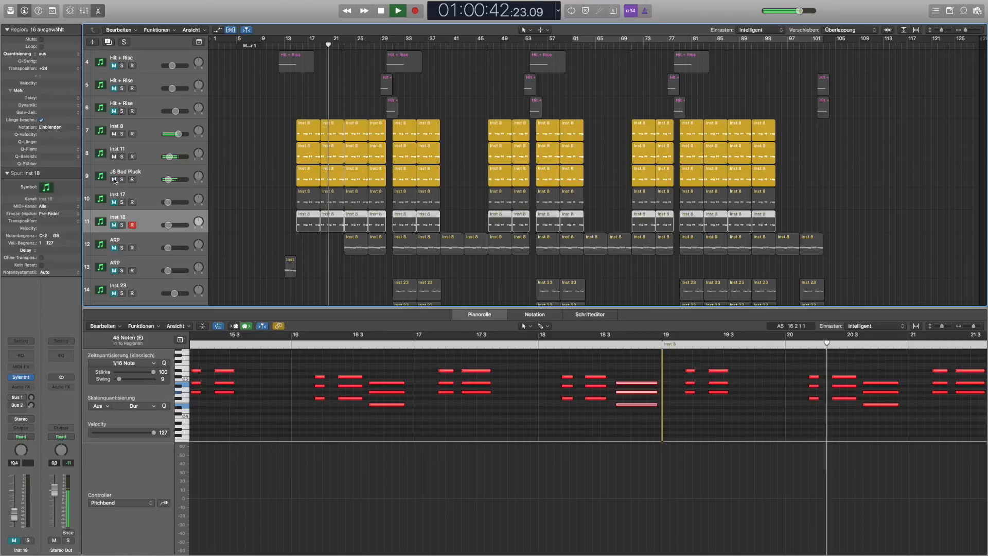
left_click(147, 173)
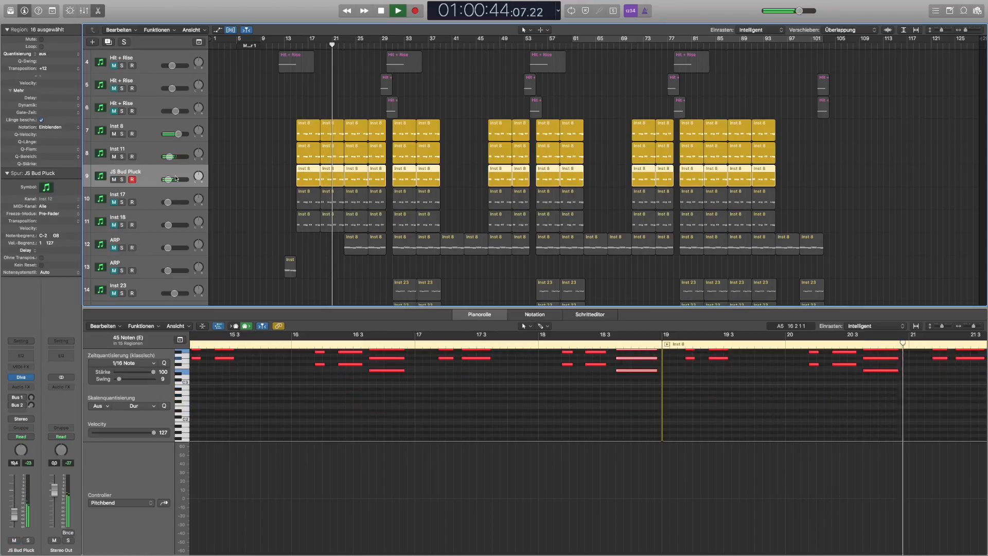
left_click(114, 202)
left_click(134, 181)
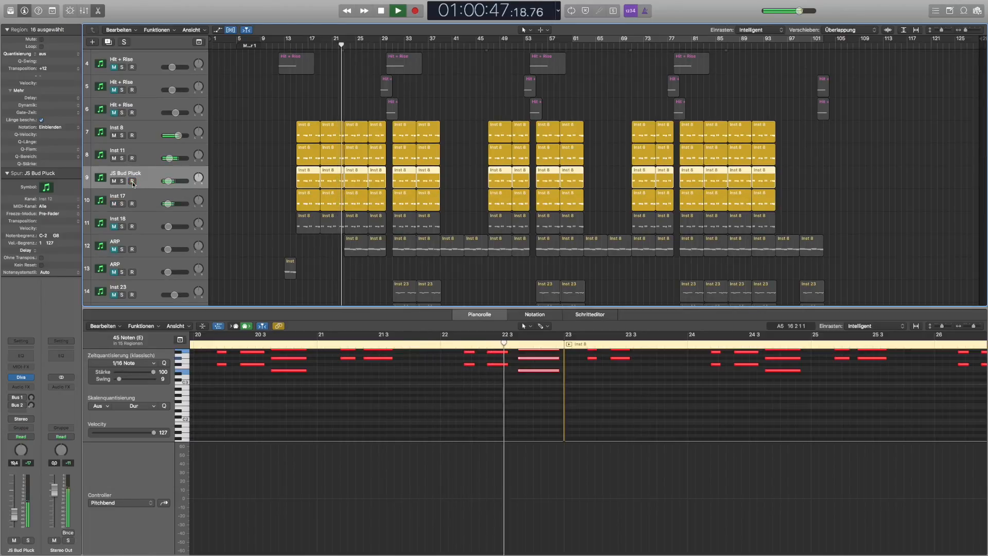
left_click(114, 226)
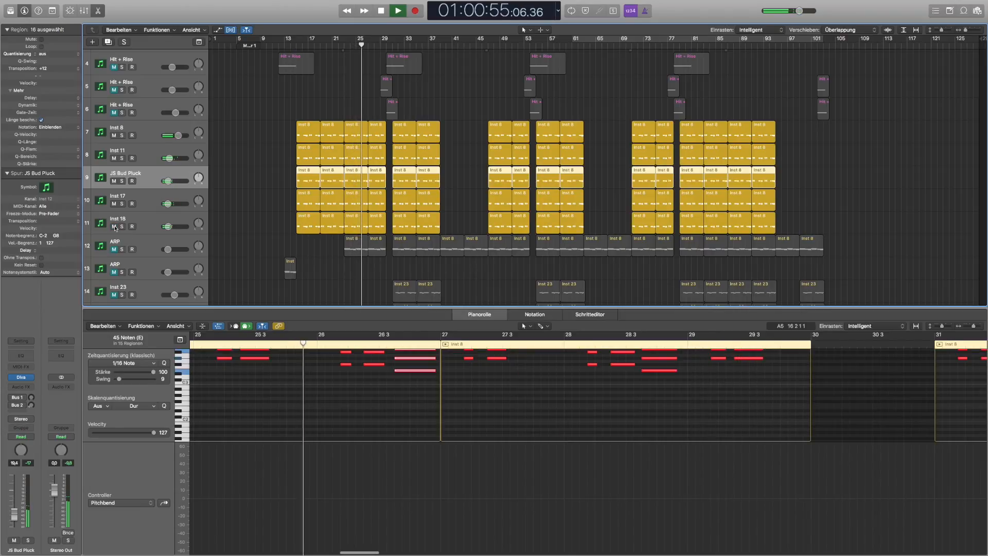
Restart playback from about bar 22 and audition Inst 18, Inst 17 and JS Bud Pluck in solo, one at a time.
left_click(554, 177)
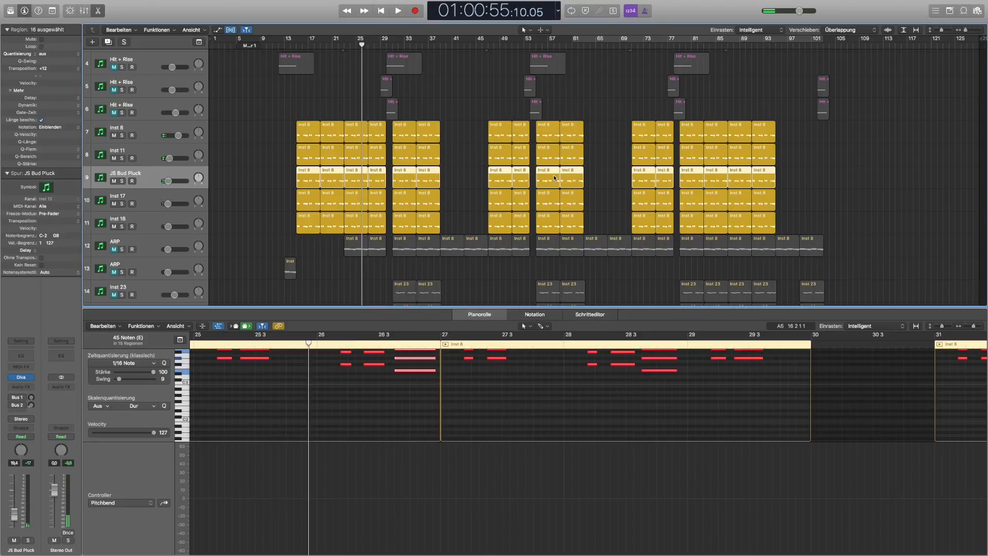
key("space")
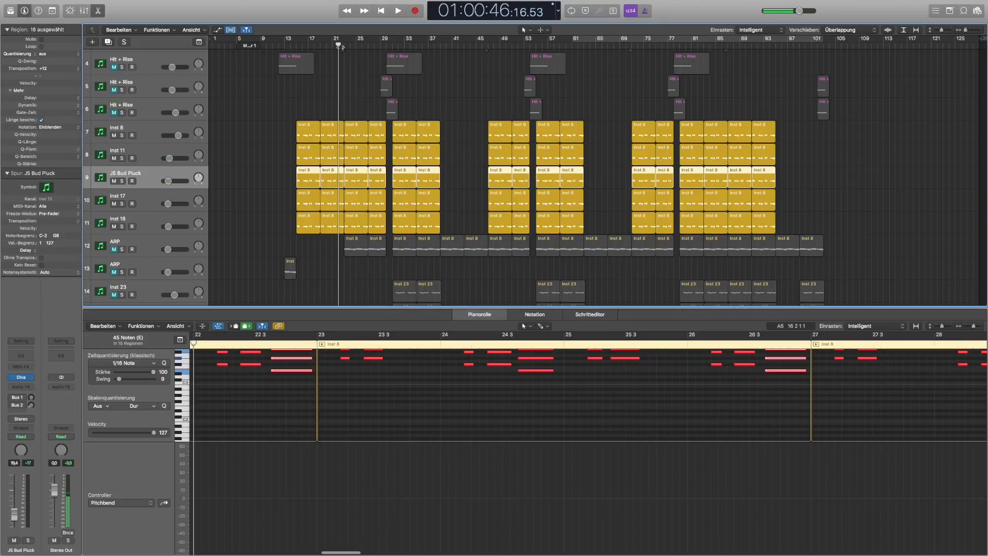
left_click(122, 226)
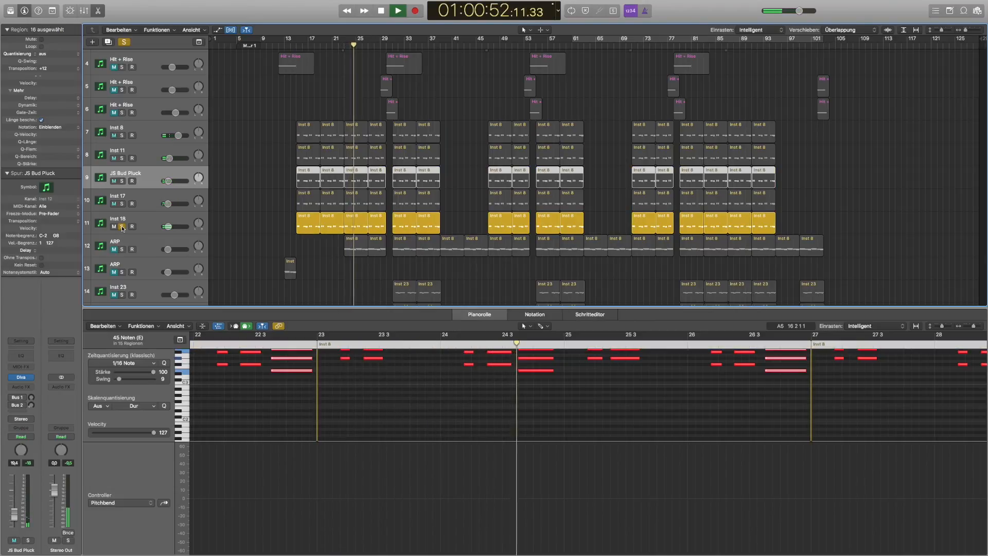
left_click(122, 227)
left_click(122, 204)
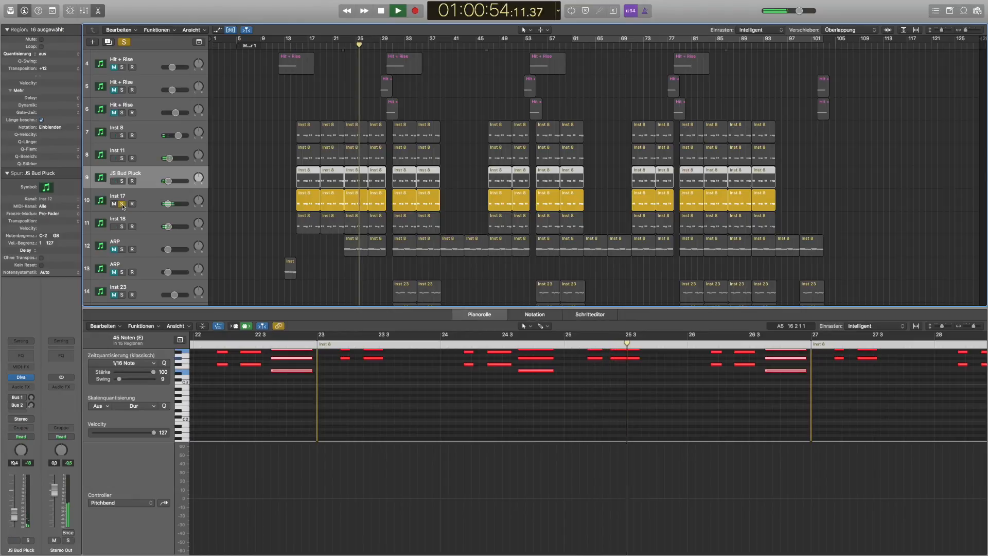
left_click(122, 203)
left_click(122, 182)
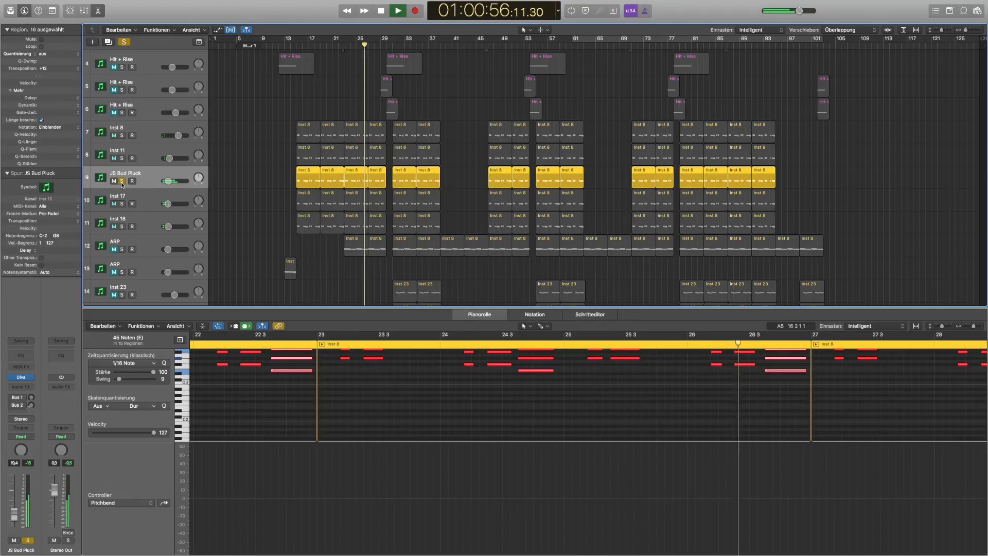
left_click(122, 181)
Audition Inst 11 and Inst 8 in solo, then stop playback and clear the solo.
left_click(122, 158)
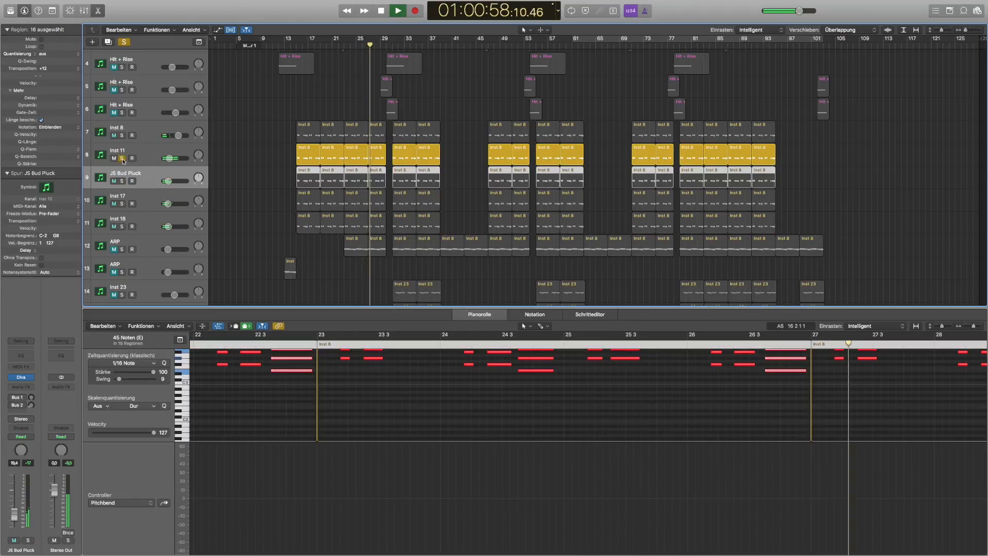
left_click(122, 158)
left_click(122, 136)
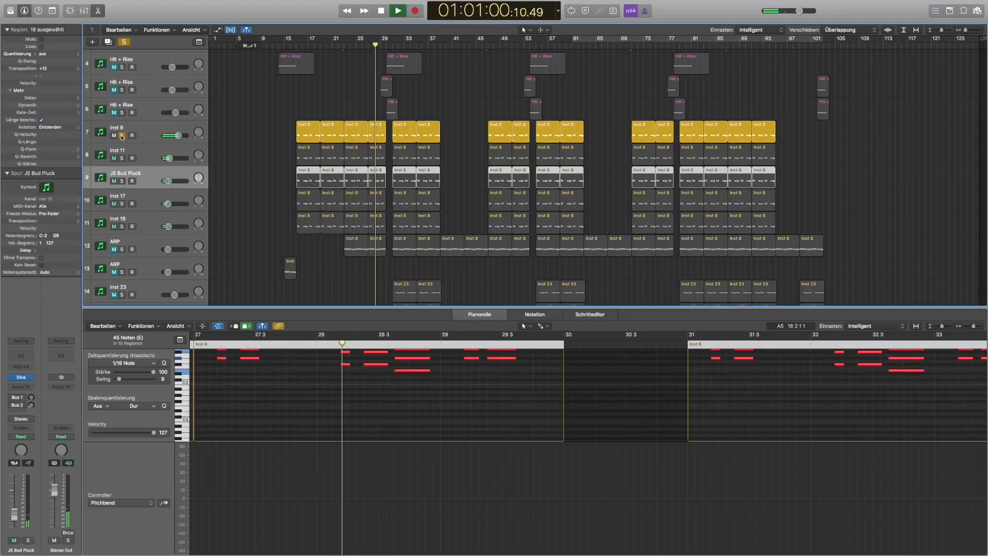
key("space")
left_click(122, 135)
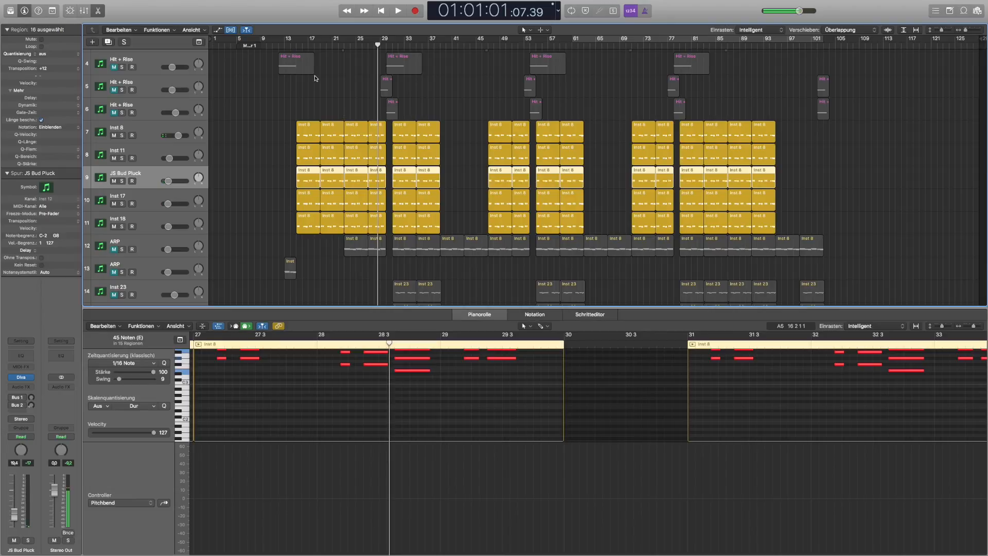
Play all five main chord layers together from bar 15, bringing the ARP and Inst 23 tracks below into view.
left_click(296, 45)
key("space")
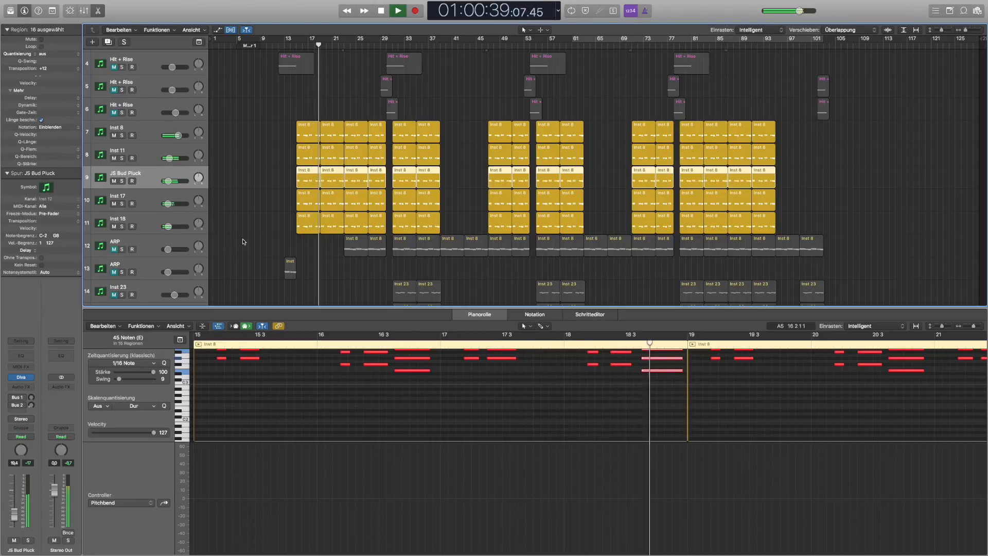
scroll(242, 241, "down", 3)
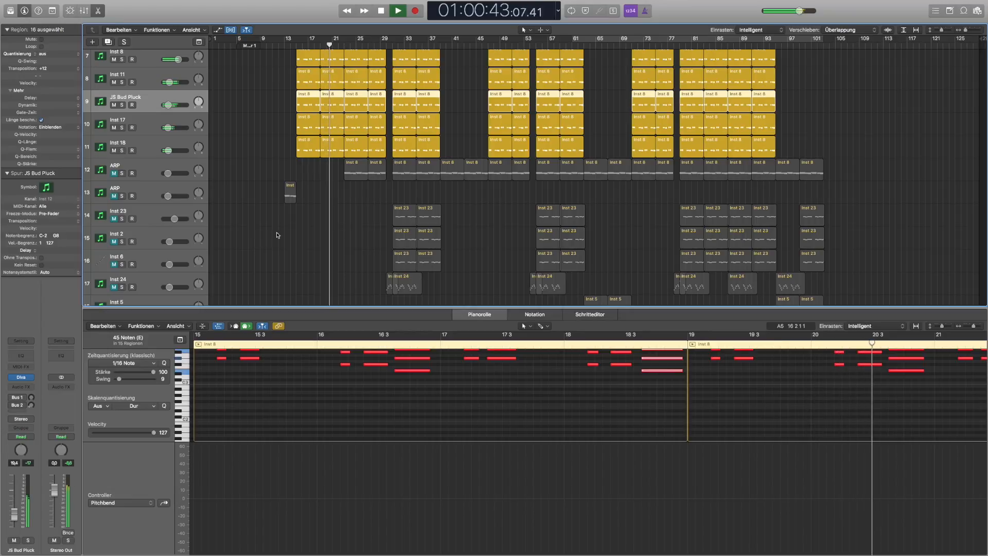
Bring up the track 12 ARP notes in the piano roll and audition the arpeggiator in solo through about bar 26.
left_click(122, 181)
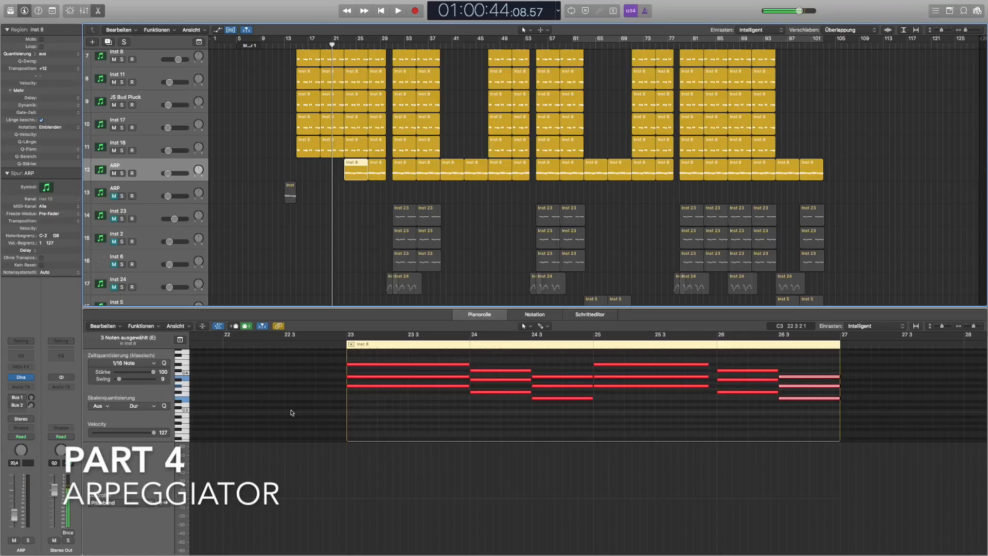
scroll(411, 389, "right", 2)
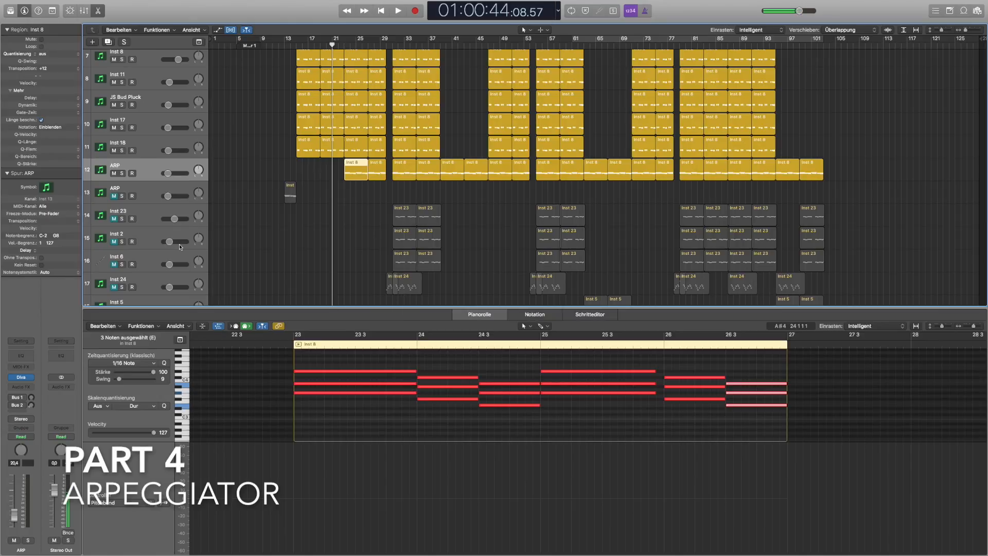
left_click(122, 174)
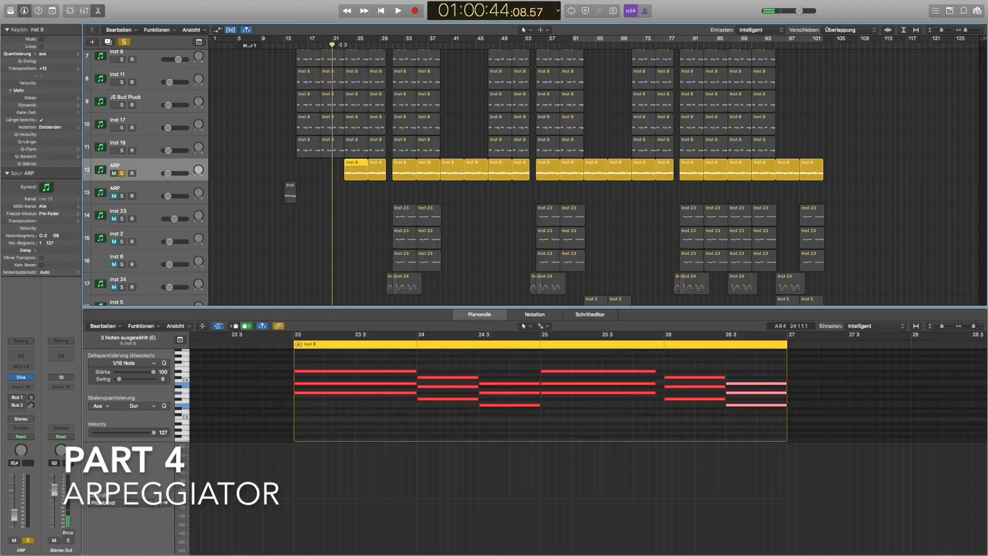
key("space")
scroll(515, 391, "left", 1)
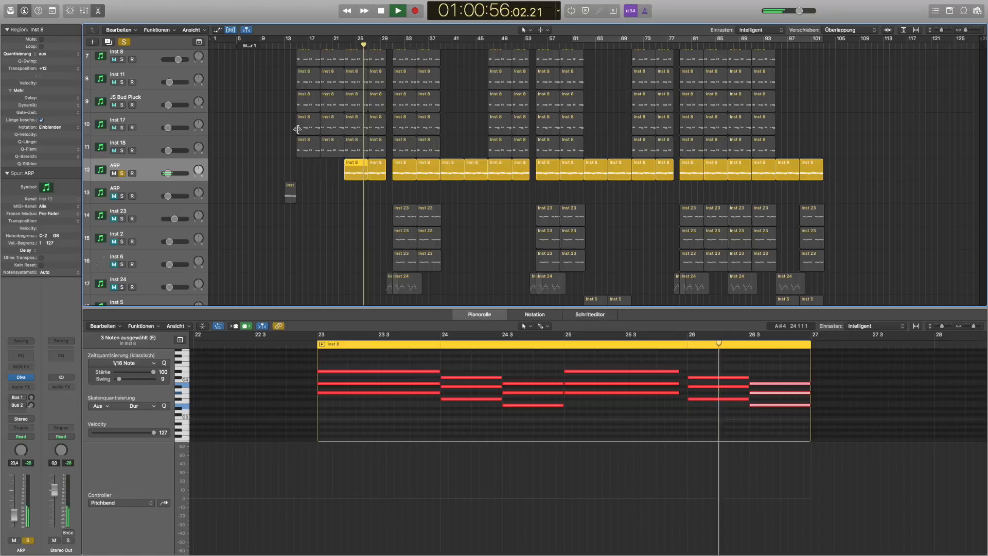
key("space")
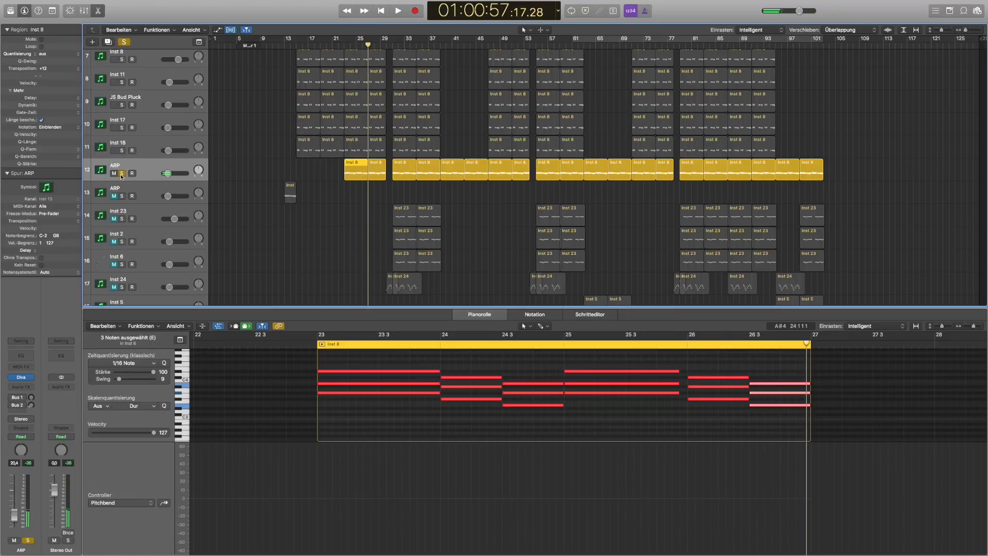
Solo the five chord layers together with the ARP, play them from about bar 23, then stop and clear the solo.
scroll(109, 95, "up", 2)
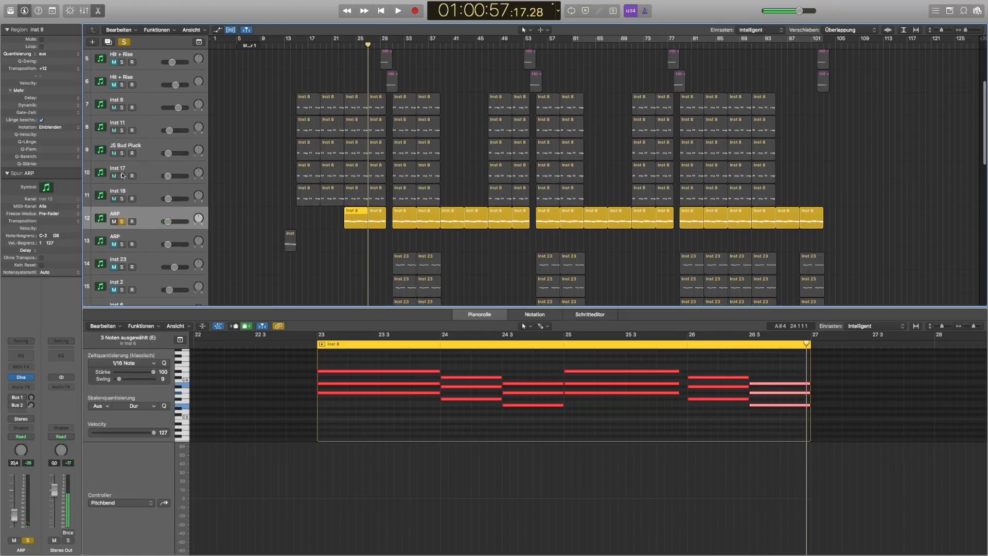
left_click_drag(121, 106, 121, 197)
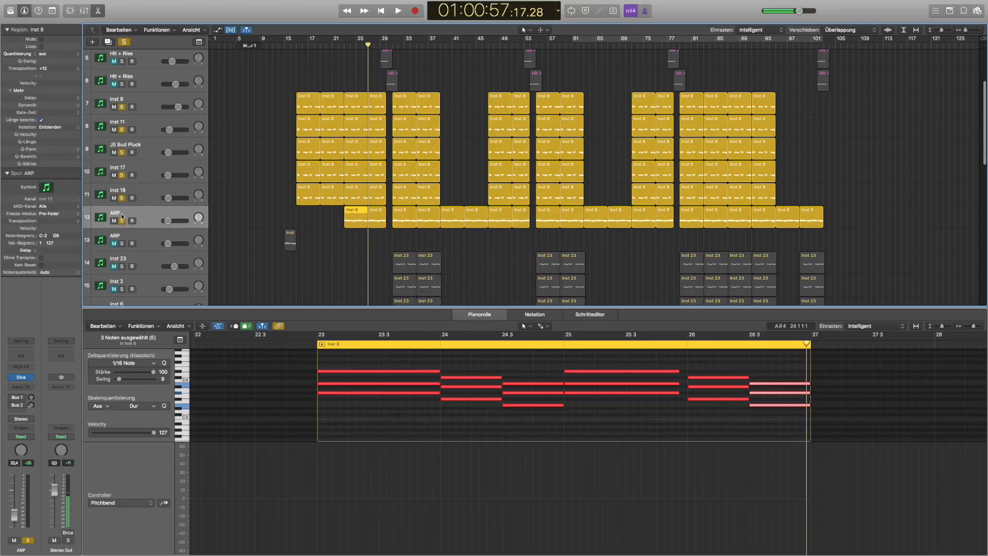
double_click(344, 46)
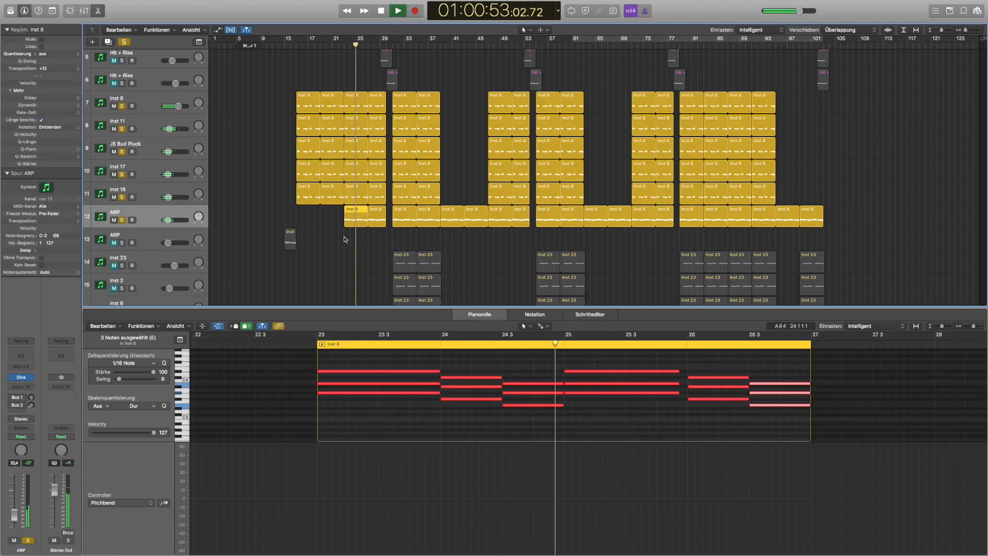
scroll(344, 239, "down", 4)
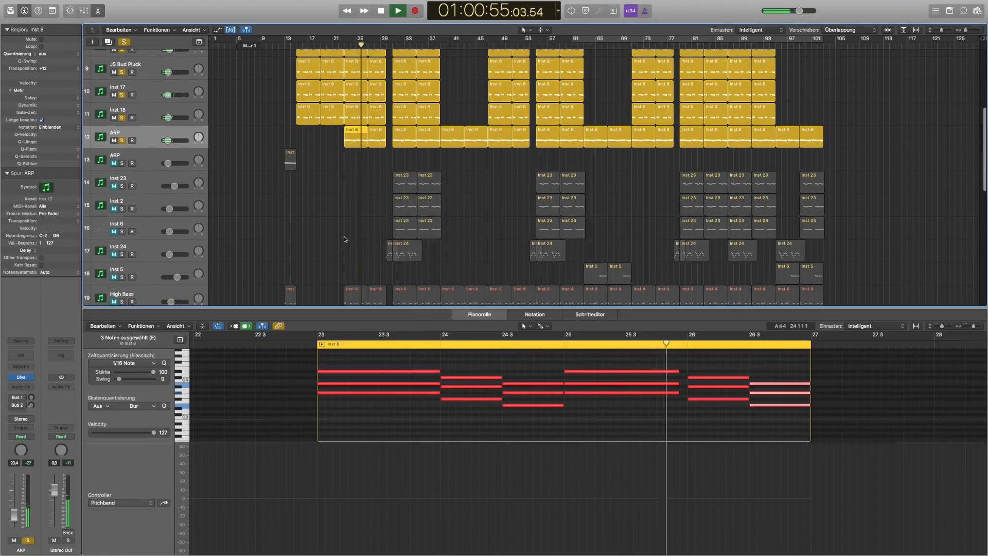
scroll(364, 237, "up", 1)
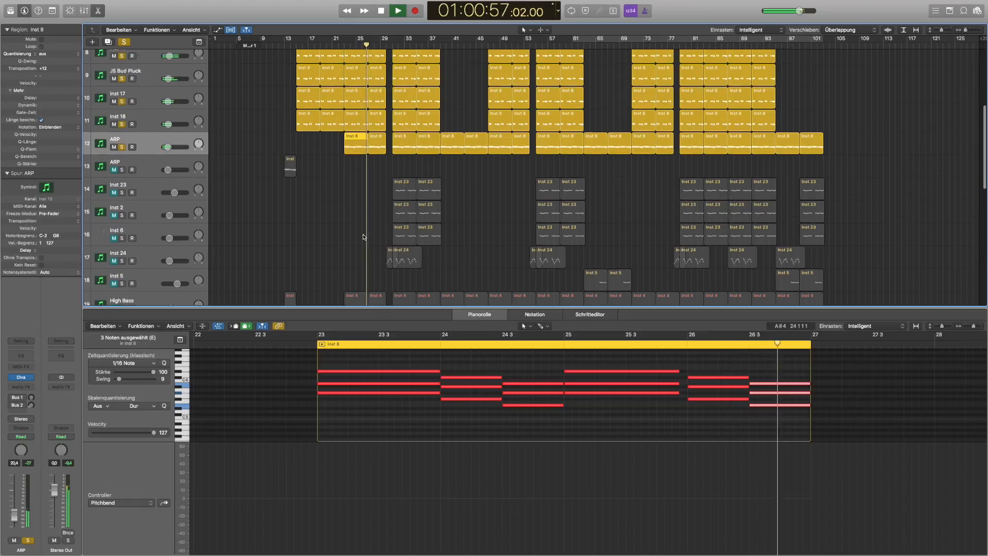
scroll(363, 238, "up", 3)
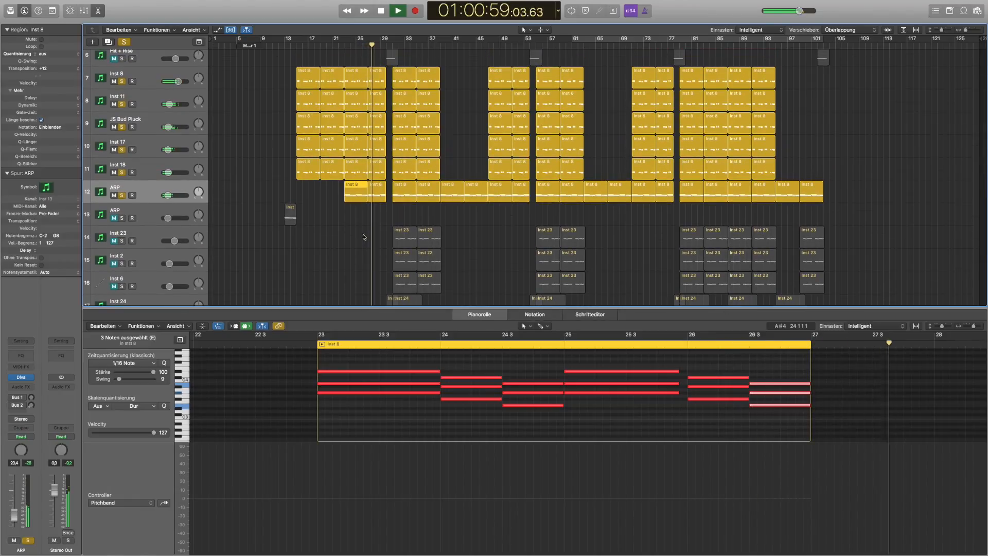
scroll(363, 237, "up", 1)
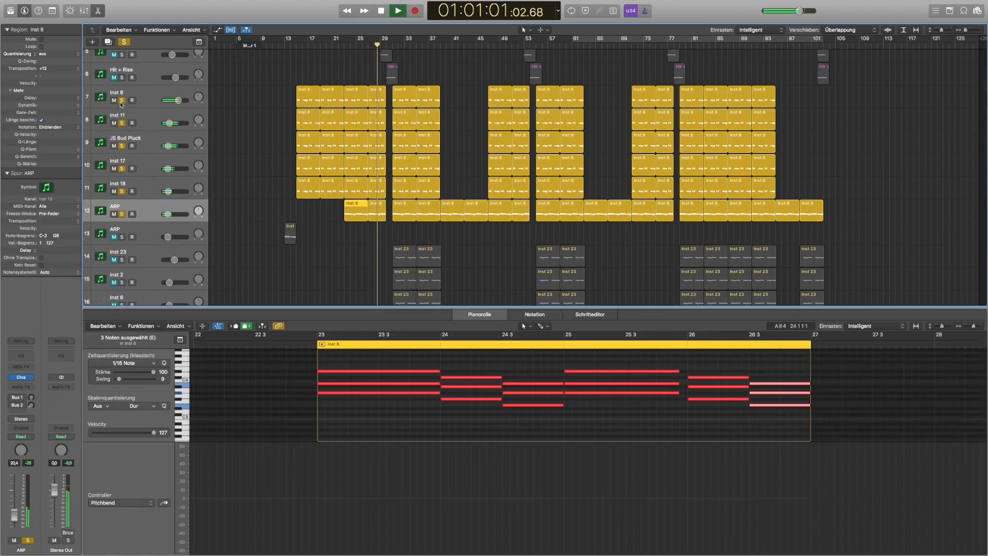
key("space")
left_click_drag(122, 101, 124, 218)
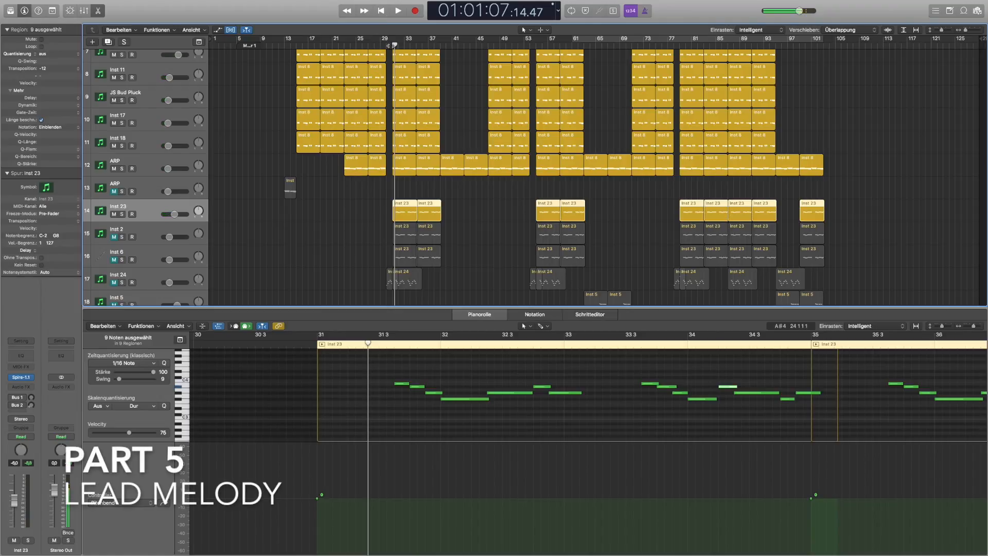
Play the Inst 23 lead from about bar 31, unmute Inst 2 and solo both lead tracks.
key("space")
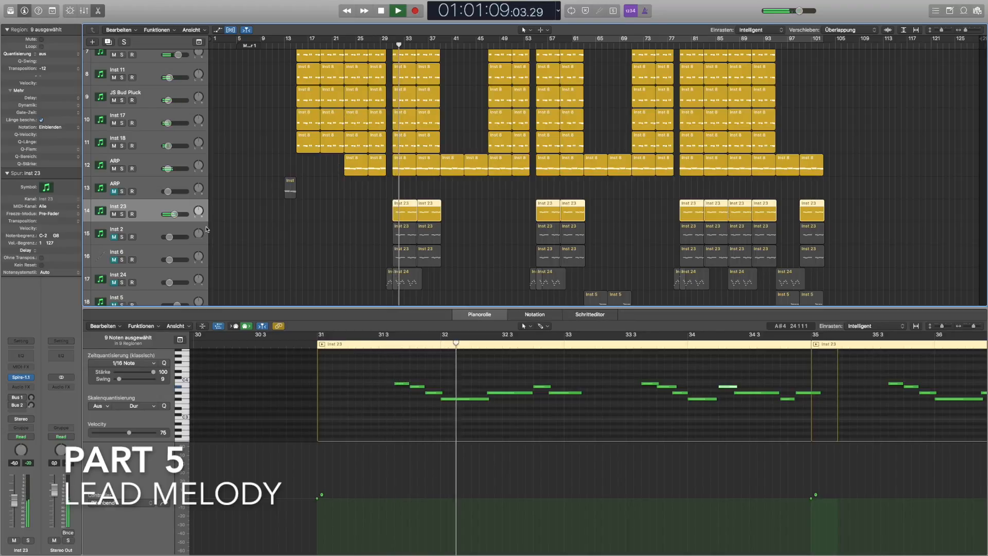
left_click(115, 237)
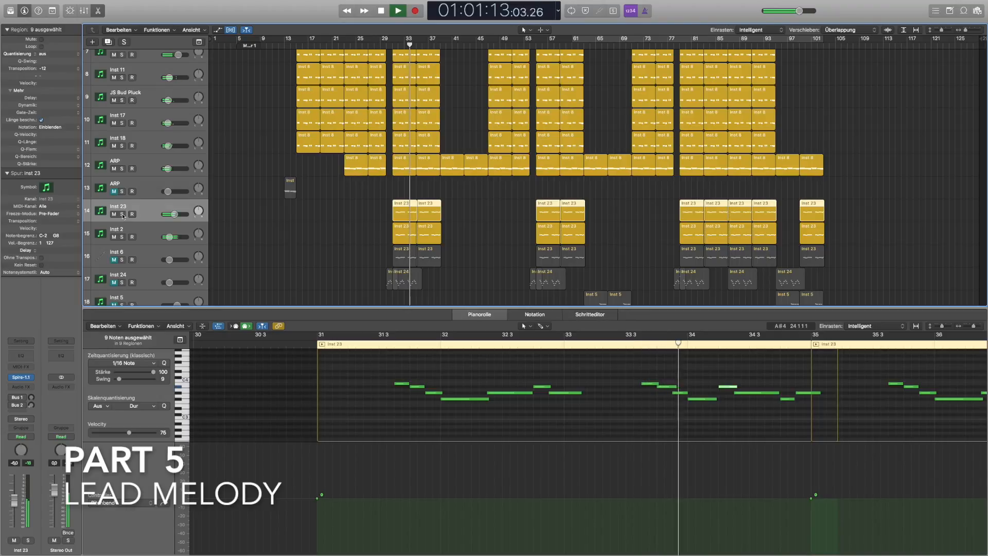
left_click(122, 214)
left_click(123, 237)
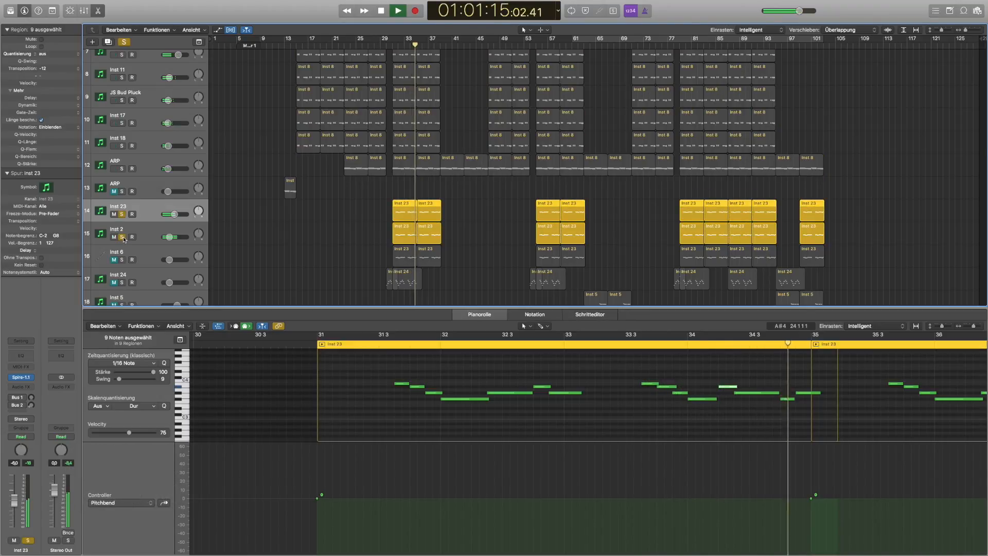
Add Inst 6 to the soloed leads and play all three layers together from about bar 31.
key("space")
left_click(122, 260)
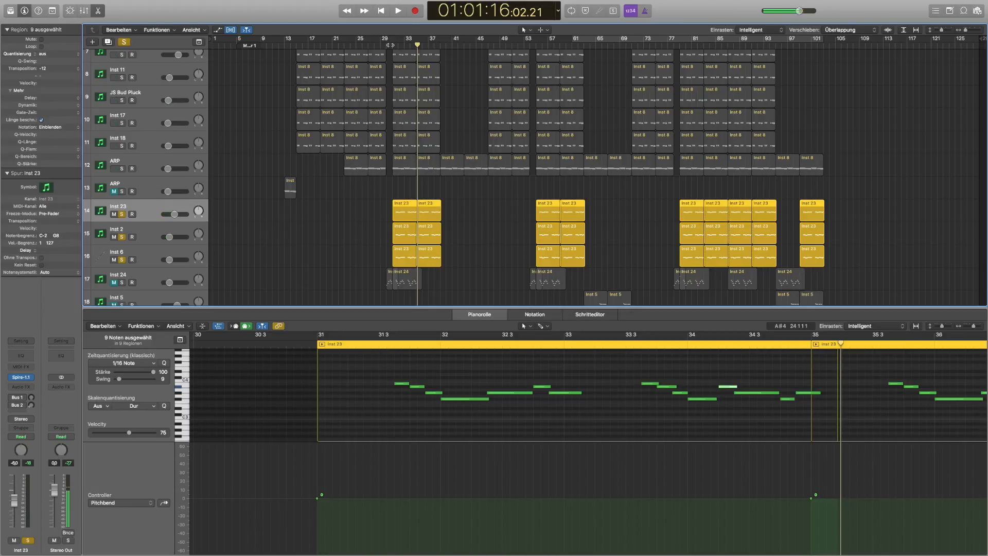
key("space")
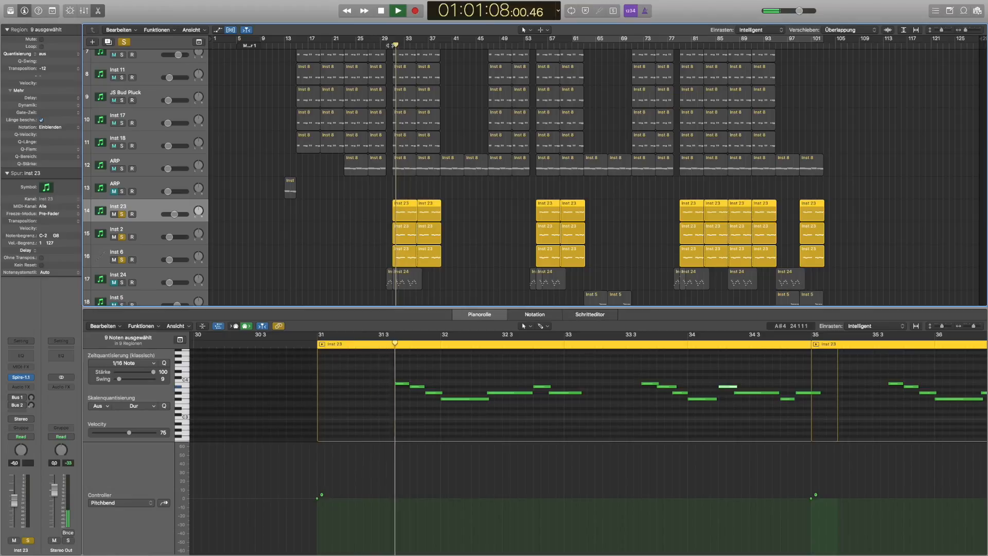
scroll(279, 135, "up", 2)
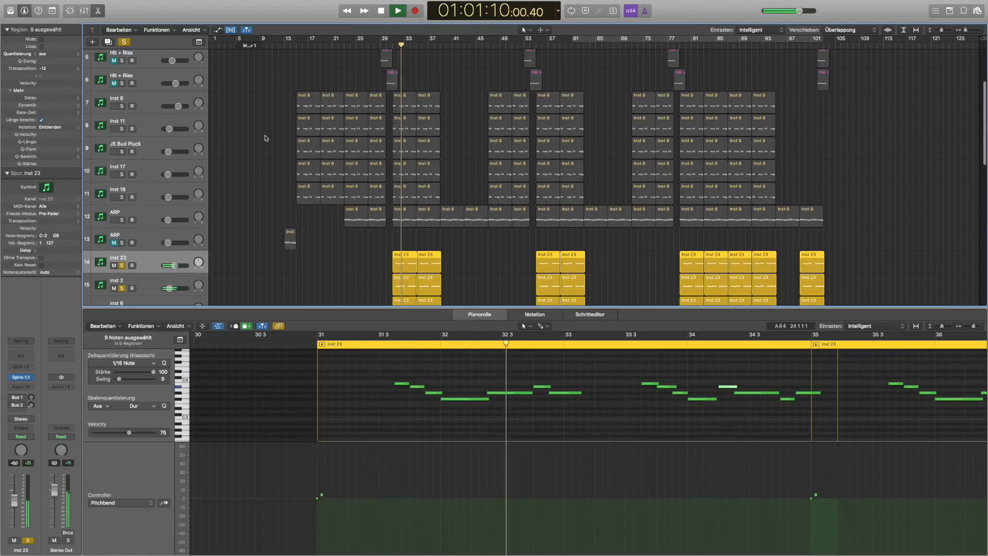
scroll(278, 139, "down", 2)
scroll(267, 138, "up", 7)
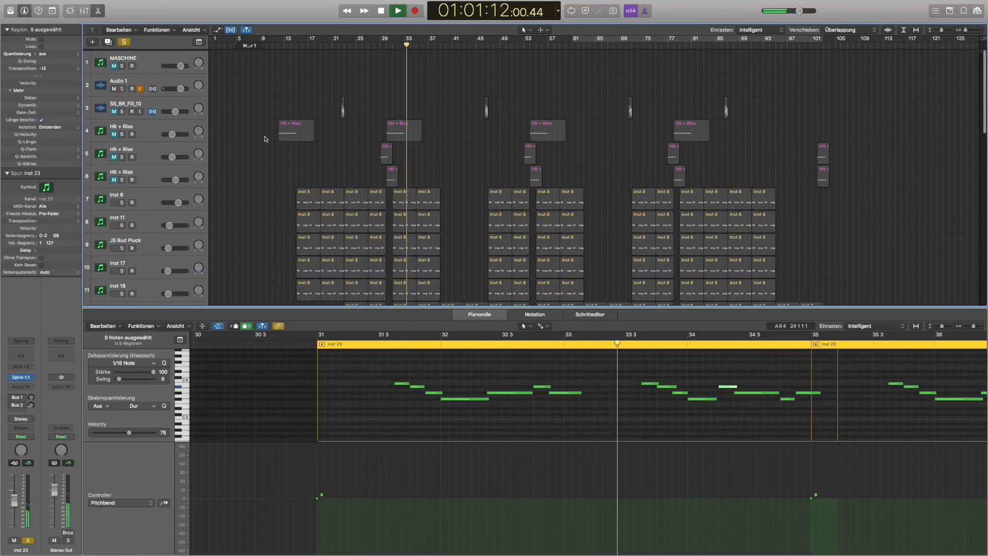
scroll(265, 138, "down", 10)
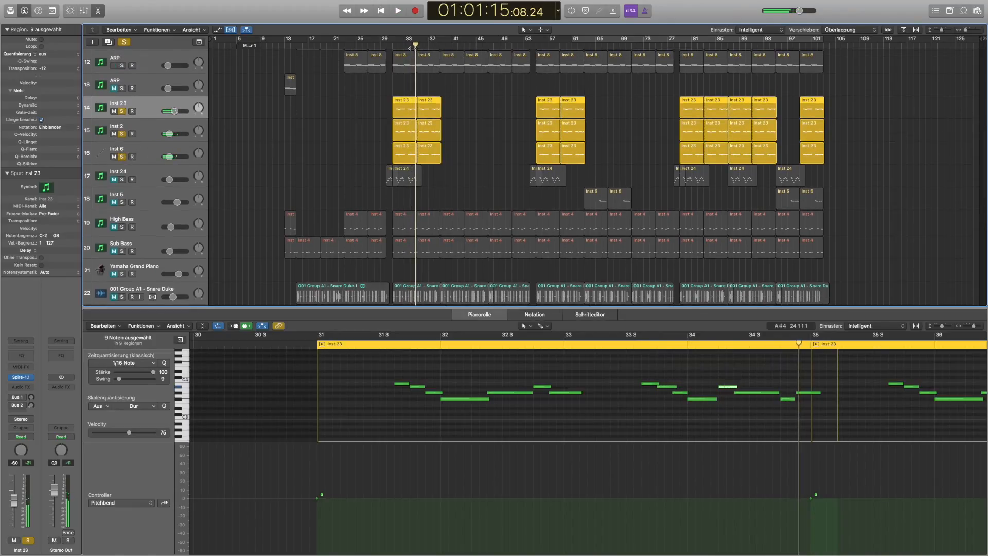
Restart from about bar 30 and audition the lead layers Inst 6, Inst 2 and Inst 23 in solo, one at a time.
left_click(387, 46)
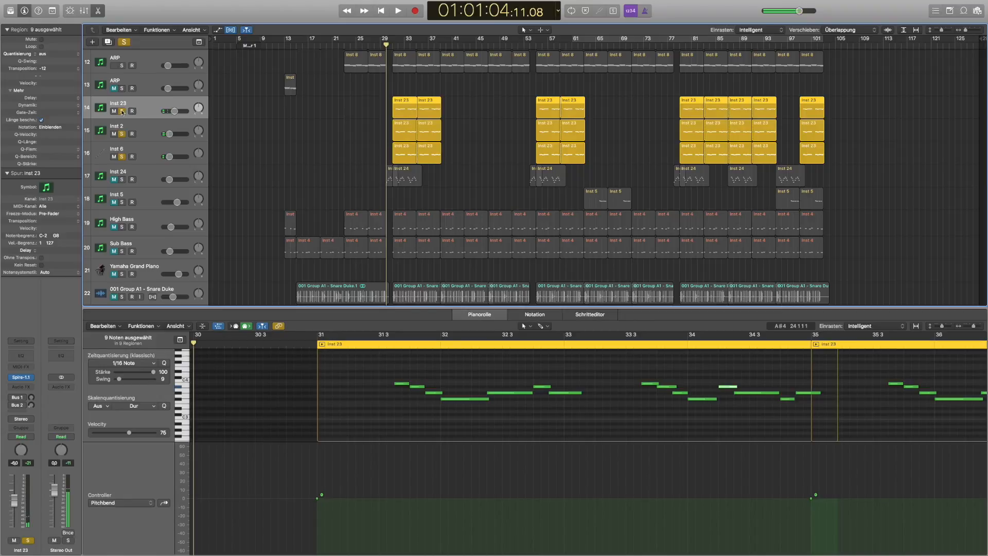
left_click_drag(122, 112, 123, 134)
key("space")
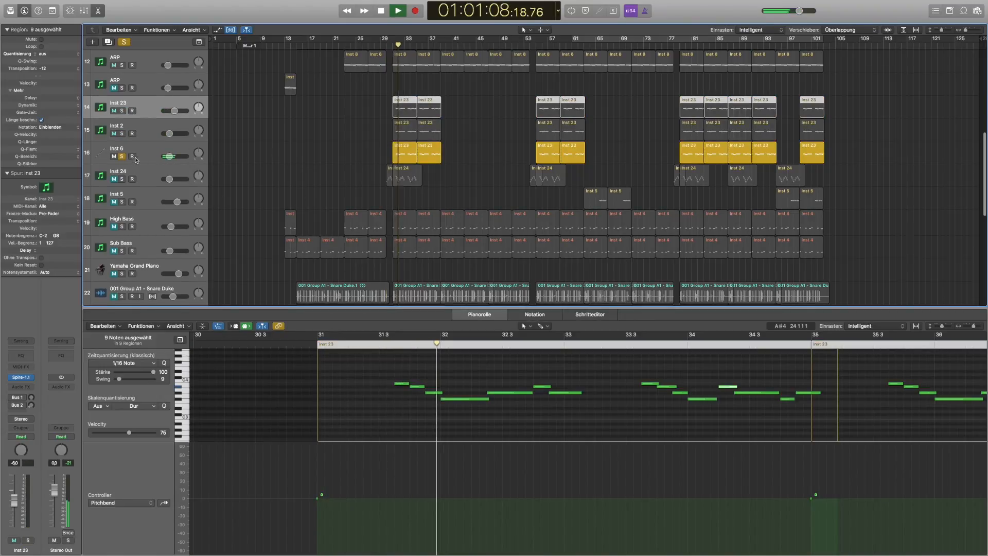
left_click(122, 133)
left_click(121, 157)
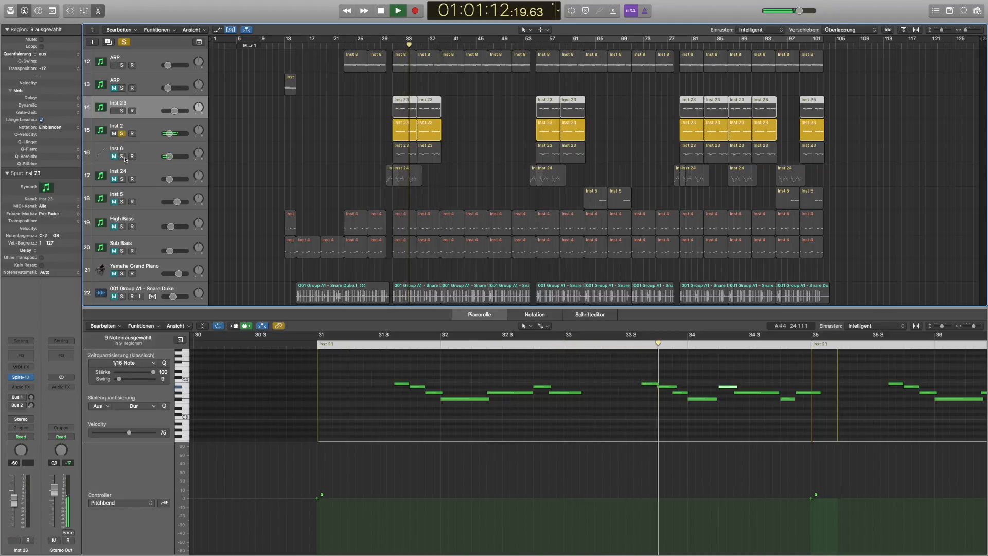
left_click(122, 111, "alt")
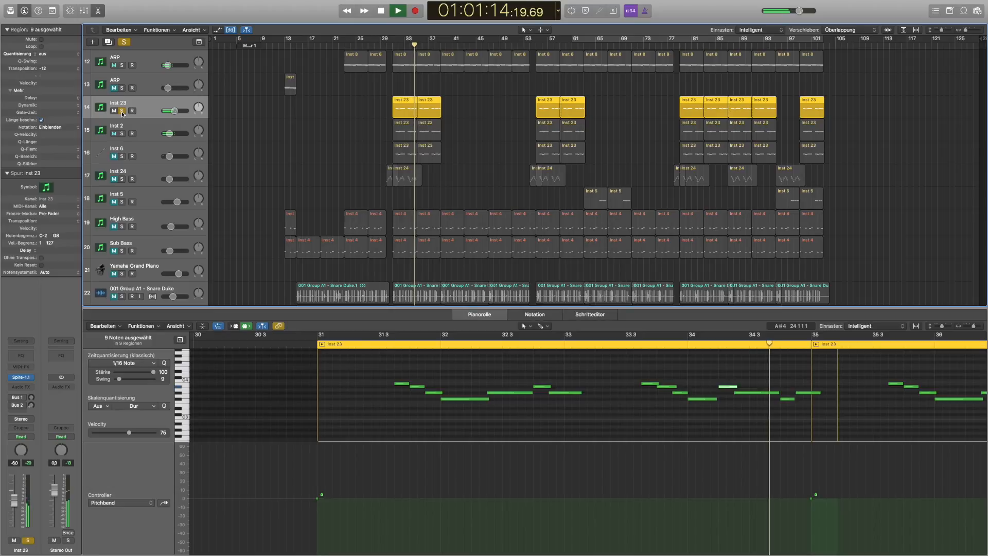
Solo Inst 23, Inst 2 and Inst 6 together for another playback, then stop and clear their solo.
left_click(122, 112)
left_click_drag(122, 111, 132, 159)
key("shift+space")
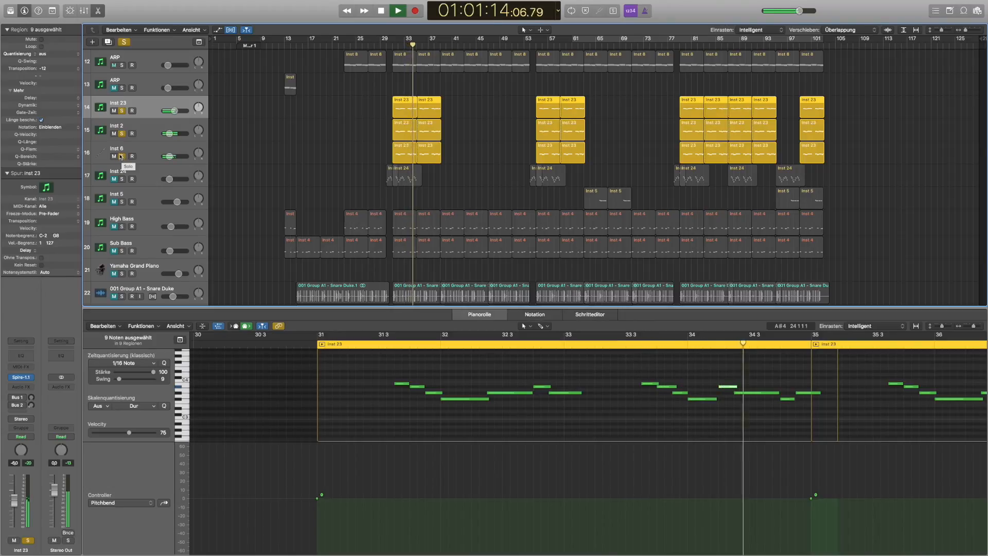
key("space")
left_click_drag(122, 157, 122, 134)
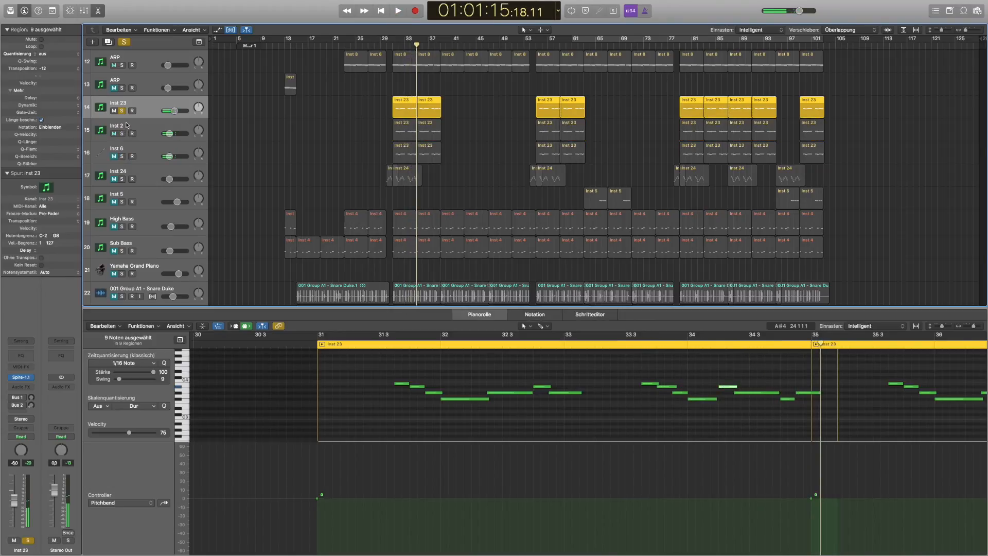
left_click_drag(122, 133, 122, 111)
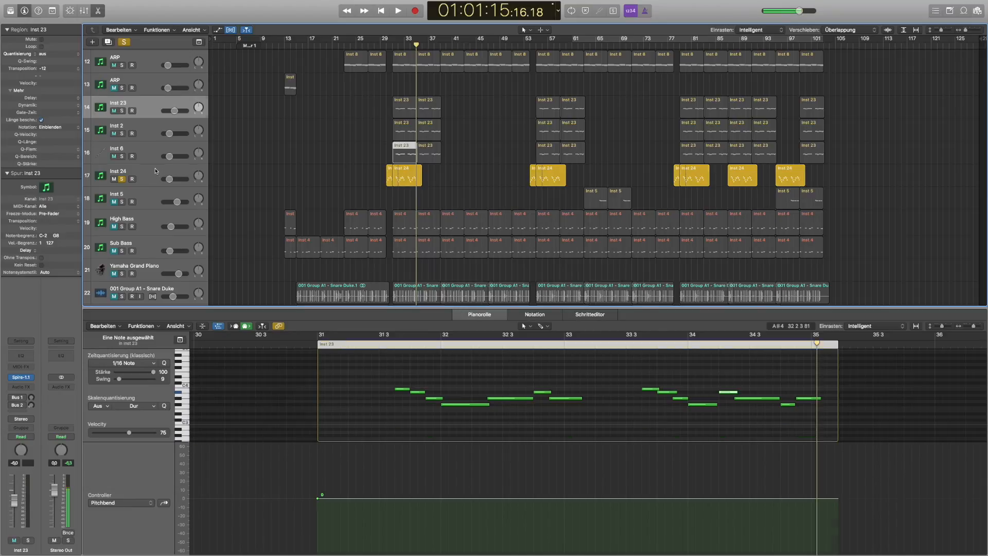
Bring the Inst 24 notes into view in the piano roll and play that track in solo from about bar 30.
left_click(155, 168)
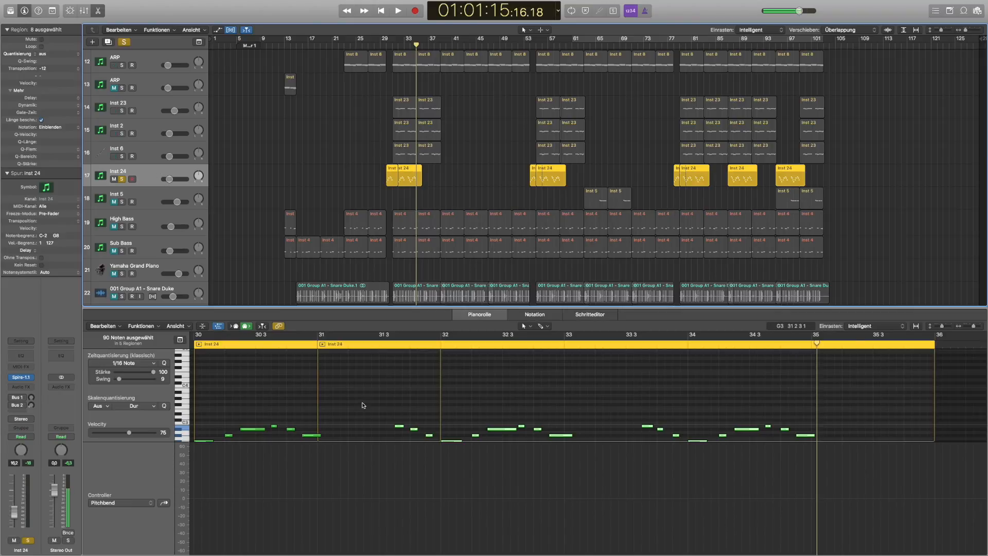
scroll(363, 405, "down", 3)
scroll(363, 405, "left", 3)
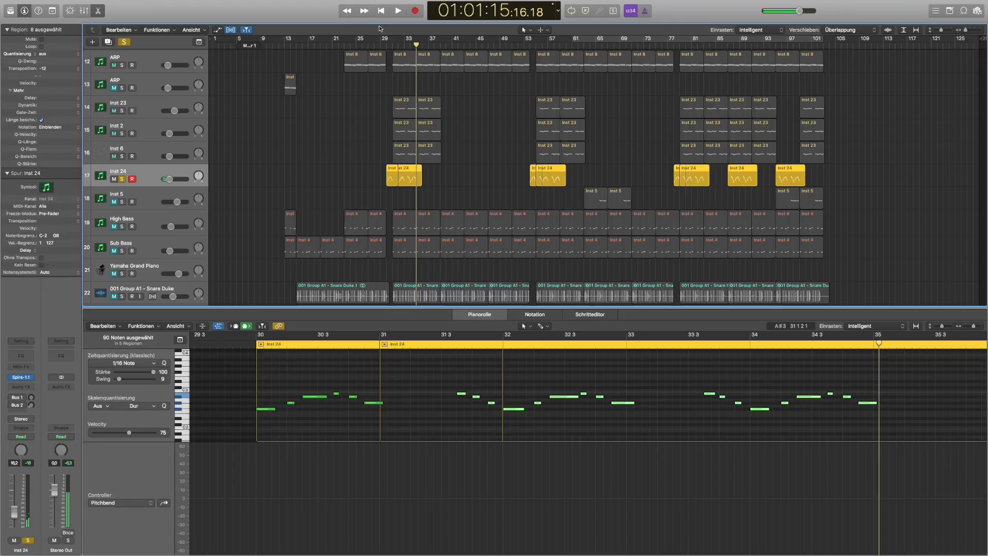
key("shift+space")
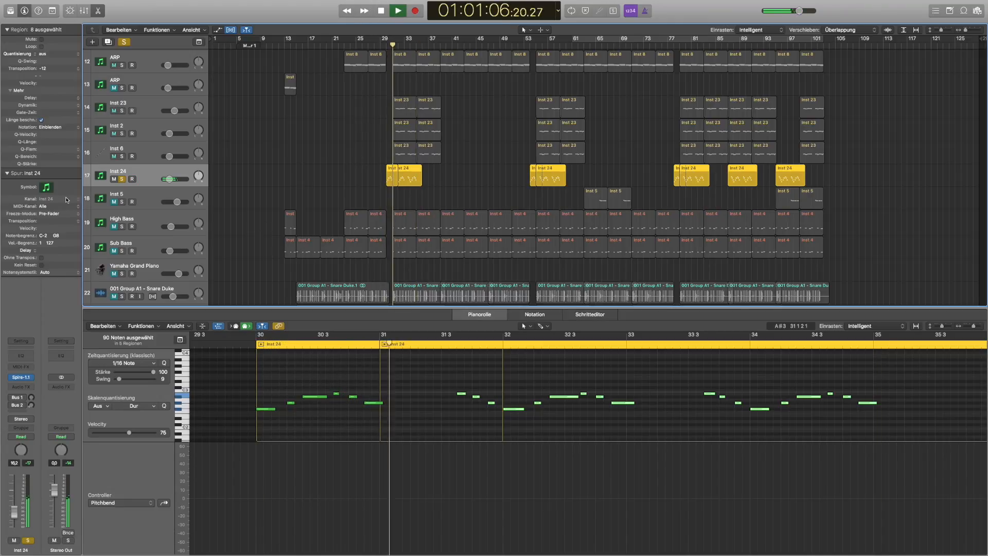
Add Inst 23, Inst 2 and Inst 6 to the soloed Inst 24, listen to all four, then stop and clear the solo.
left_click_drag(122, 111, 126, 156)
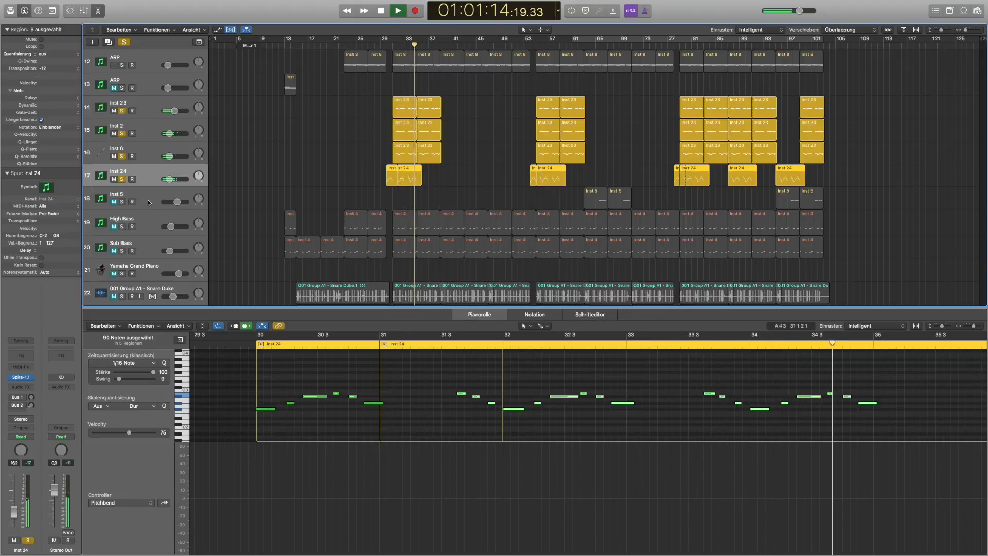
key("space")
left_click_drag(121, 111, 122, 183)
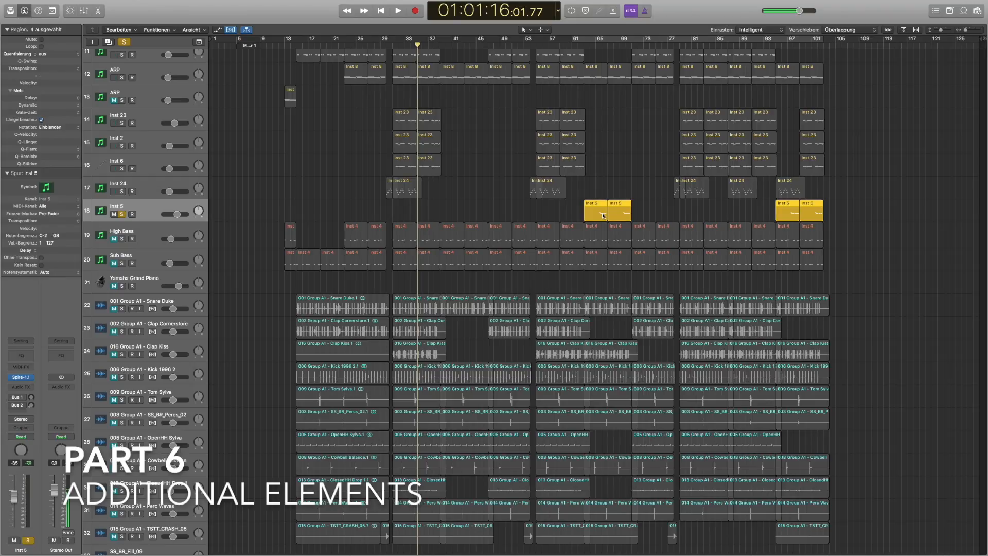
Audition Inst 5 in solo from about bar 65, then clear its solo and stop playback.
left_click(597, 46)
key("space")
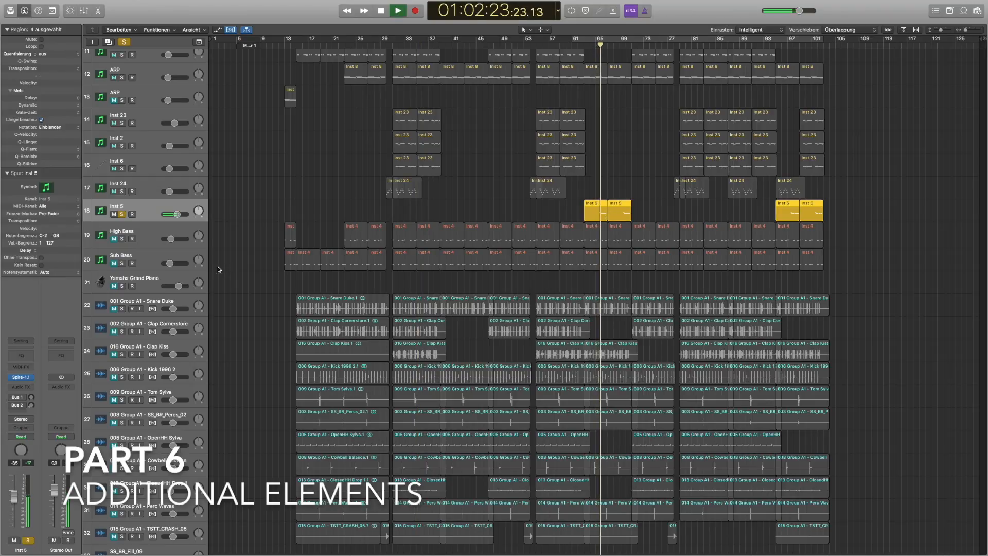
left_click(122, 214)
key("space")
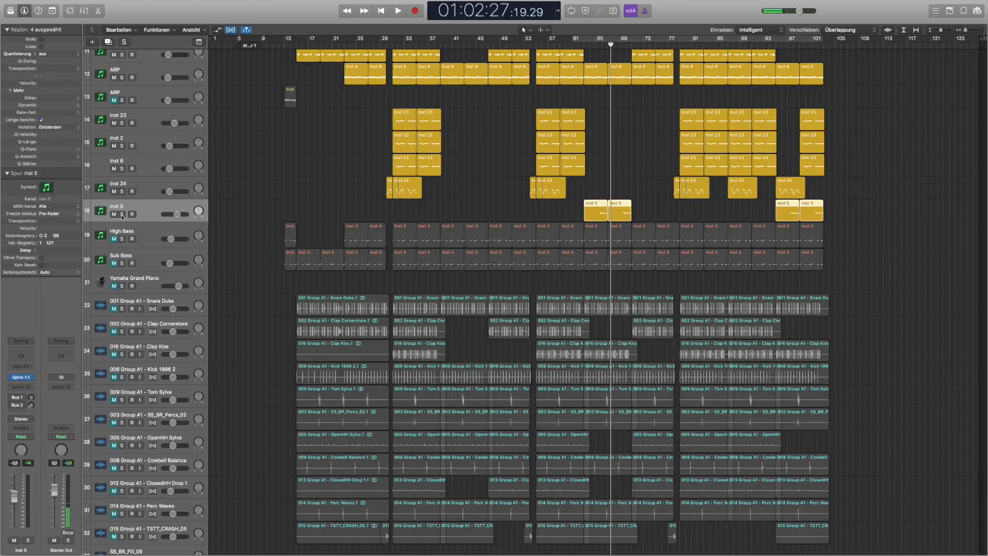
Solo the second ARP track, play its intro region from about bar 13, then stop playback.
scroll(333, 214, "up", 5)
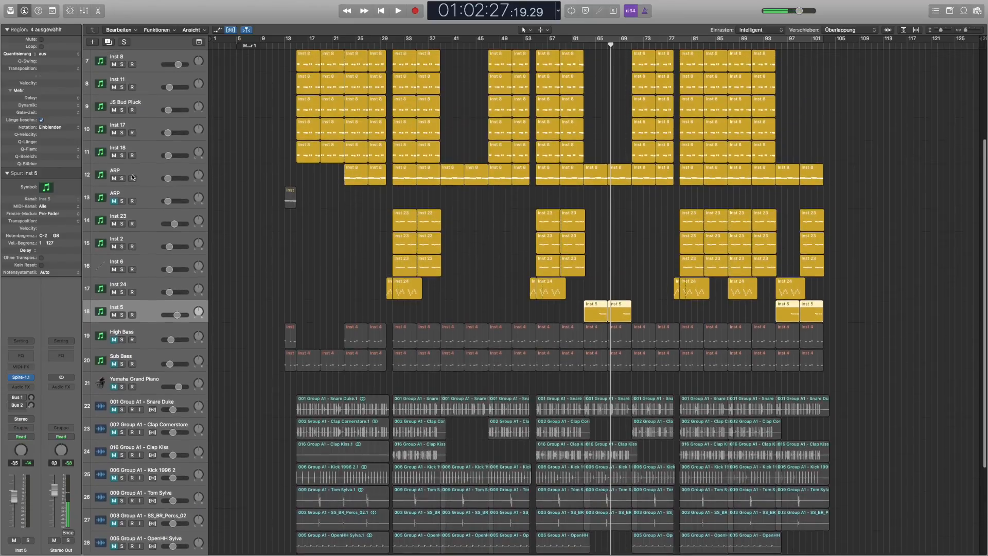
left_click(141, 196)
left_click(122, 208)
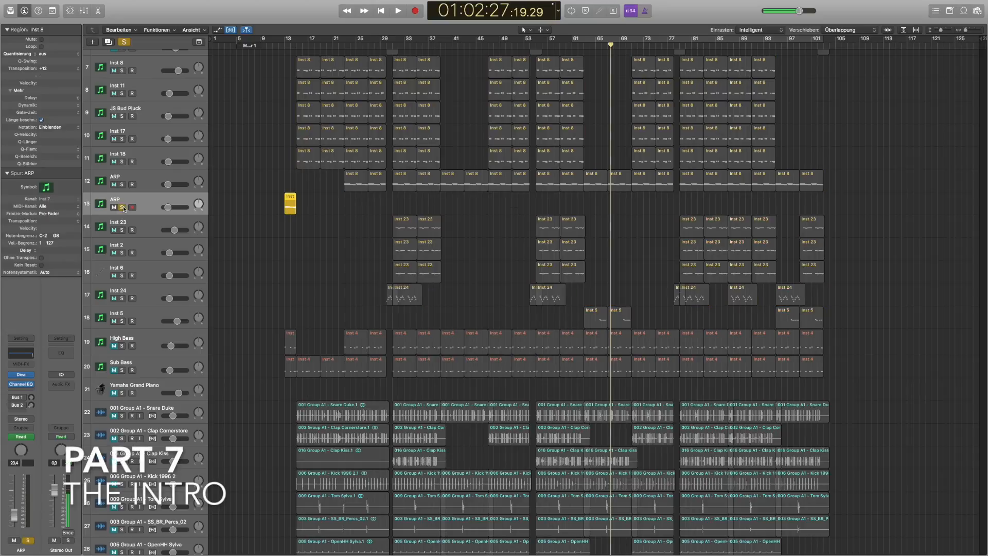
double_click(284, 46)
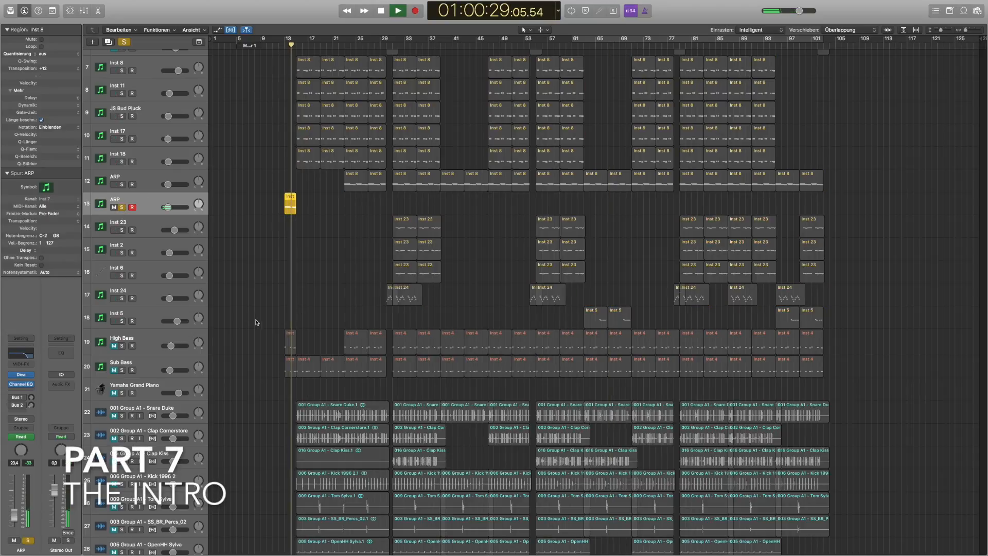
key("space")
Show track automation, enlarge the intro ARP region's filter curve, and open that track's Channel EQ clear of the curve.
key("a")
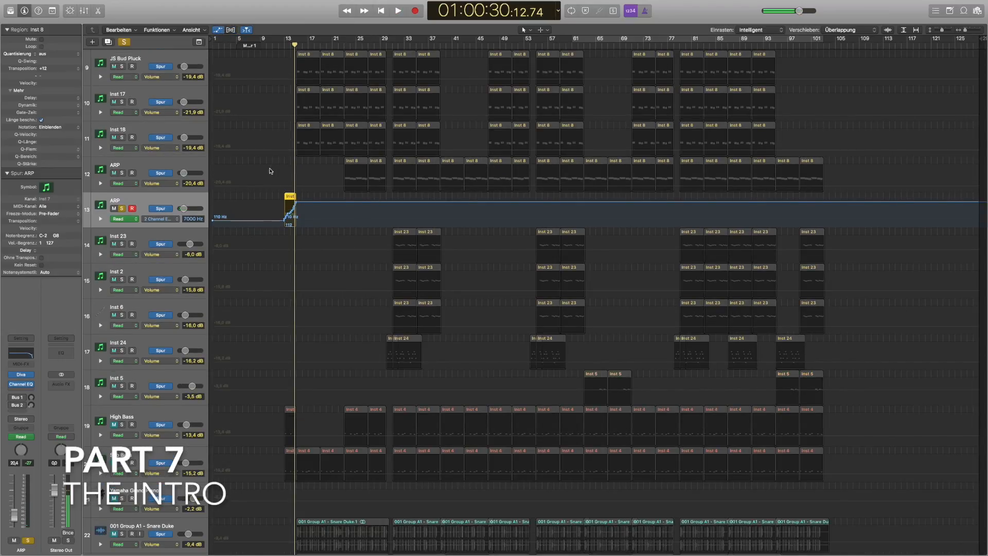
scroll(299, 238, "up", 10)
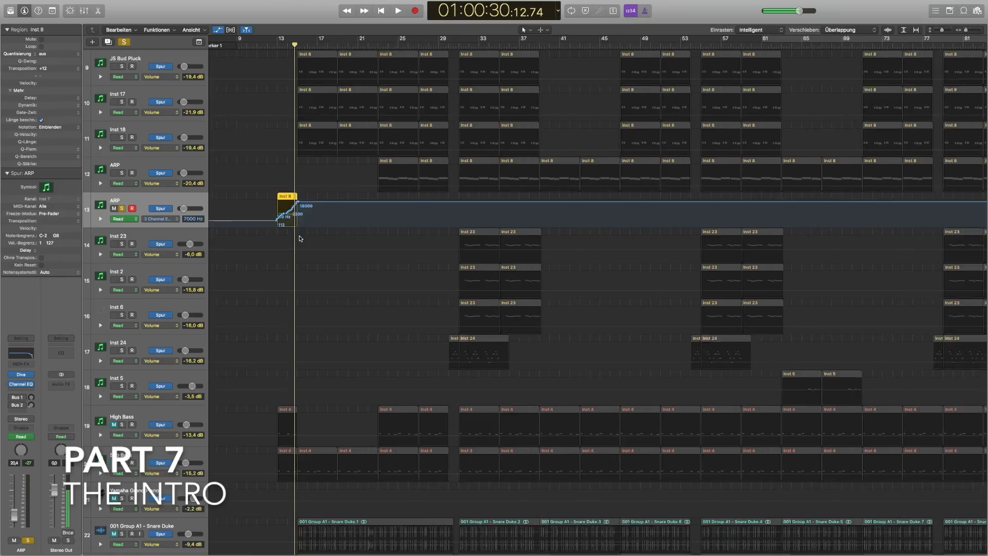
scroll(299, 239, "left", 4)
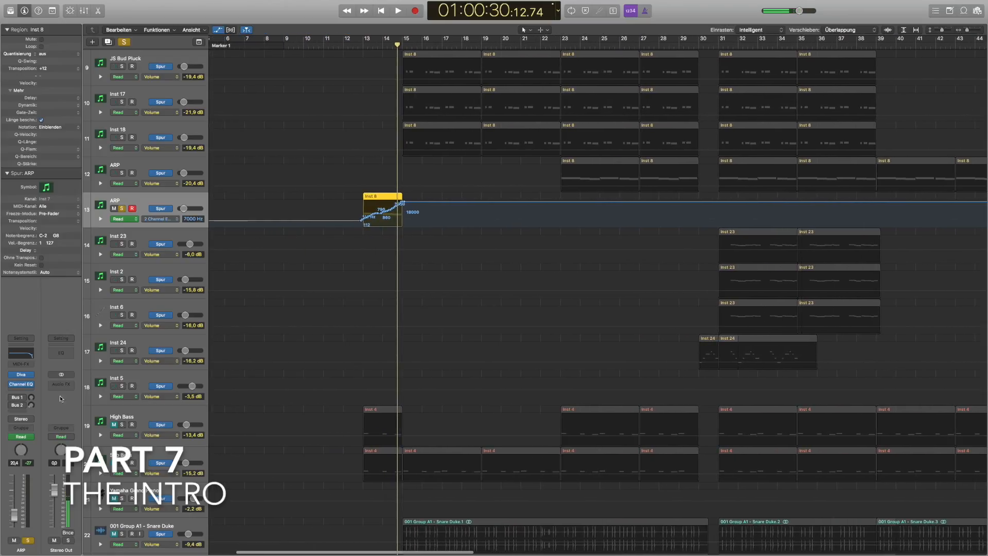
left_click(20, 384)
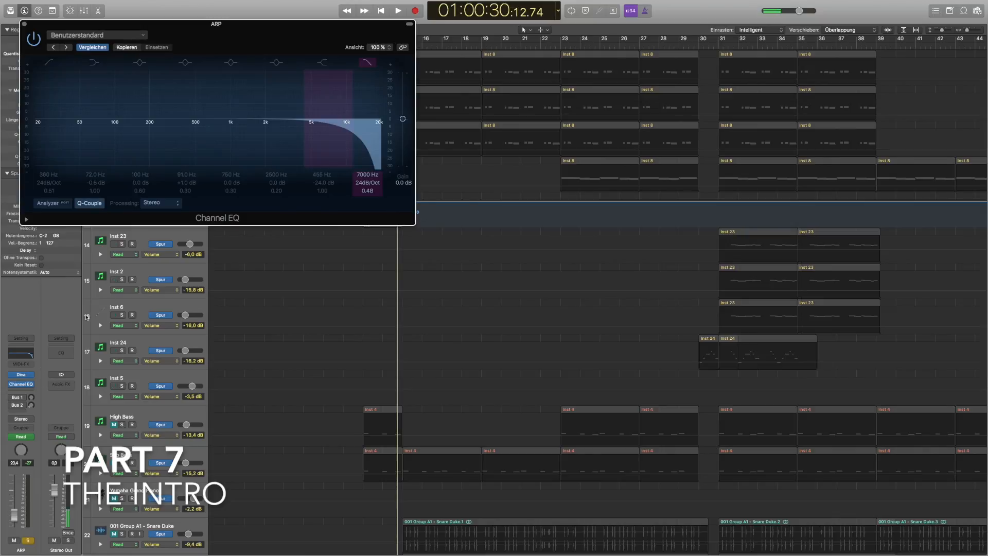
left_click_drag(182, 34, 683, 37)
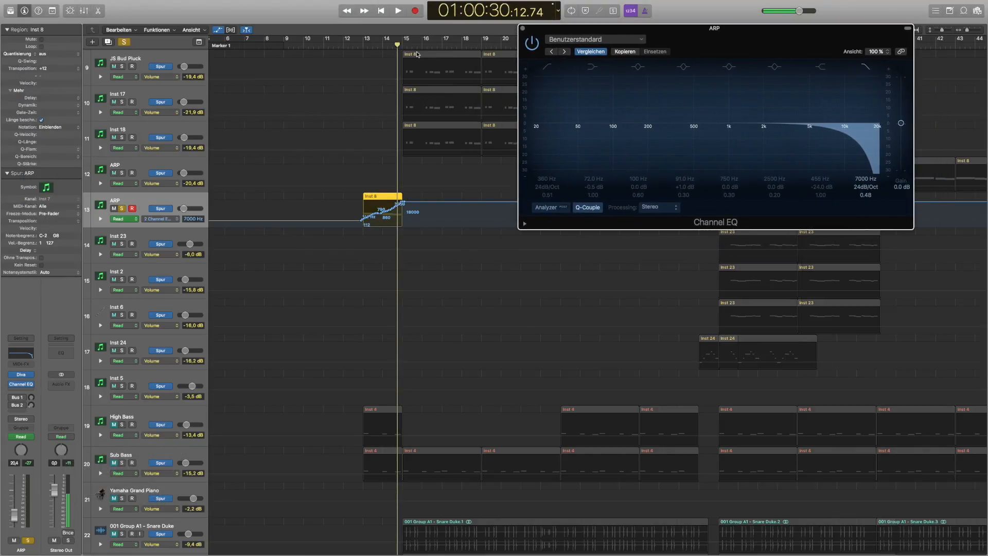
Play the soloed ARP intro from just before bar 13 while watching the Channel EQ's automated filter, then stop.
left_click(355, 49)
key("space")
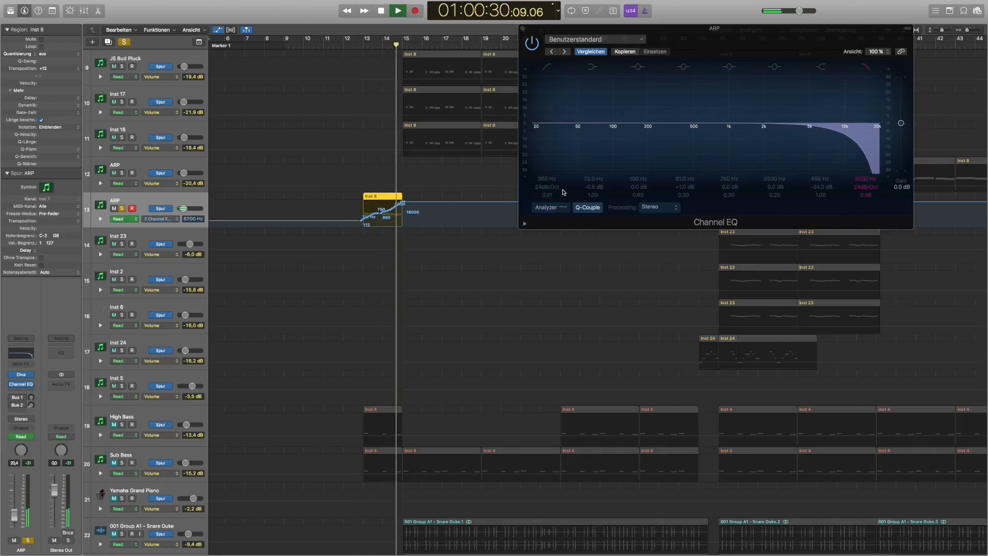
key("space")
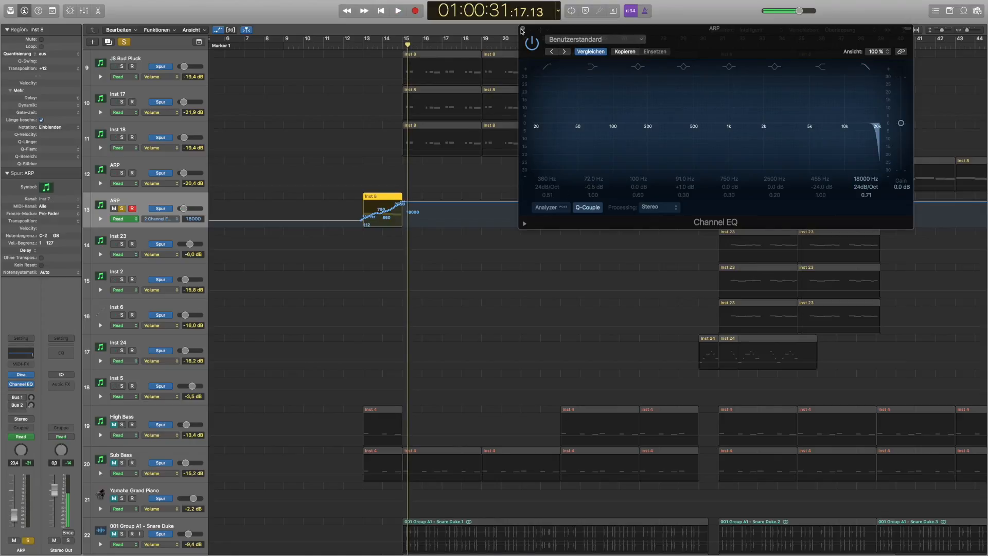
Close the Channel EQ, clear the second ARP track's solo and hide the track automation.
left_click(522, 29)
left_click(122, 209)
key("z")
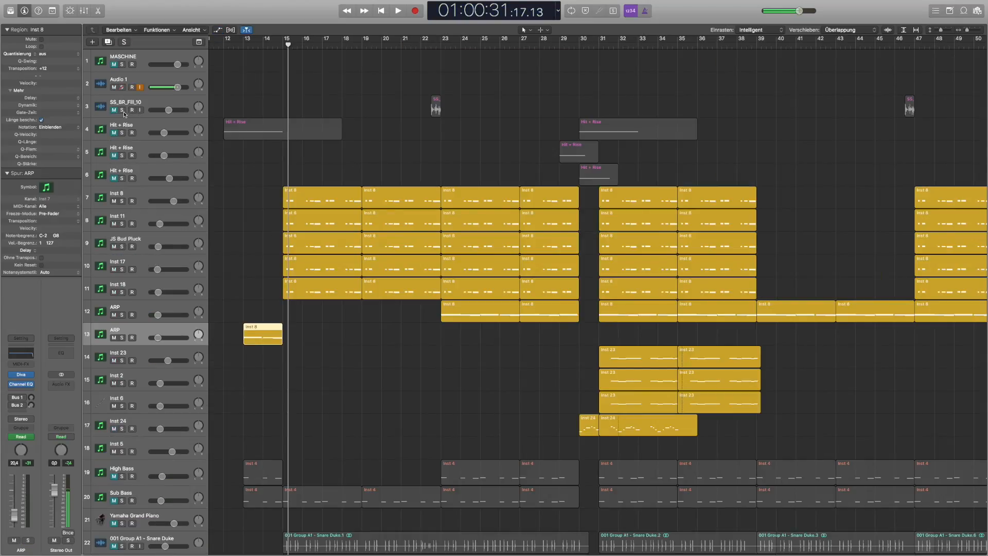
Solo SS_BR_Fill_10 and the three Hit + Rise tracks, audition them from about bars 12, 22 and 29, then stop.
left_click_drag(122, 111, 122, 178)
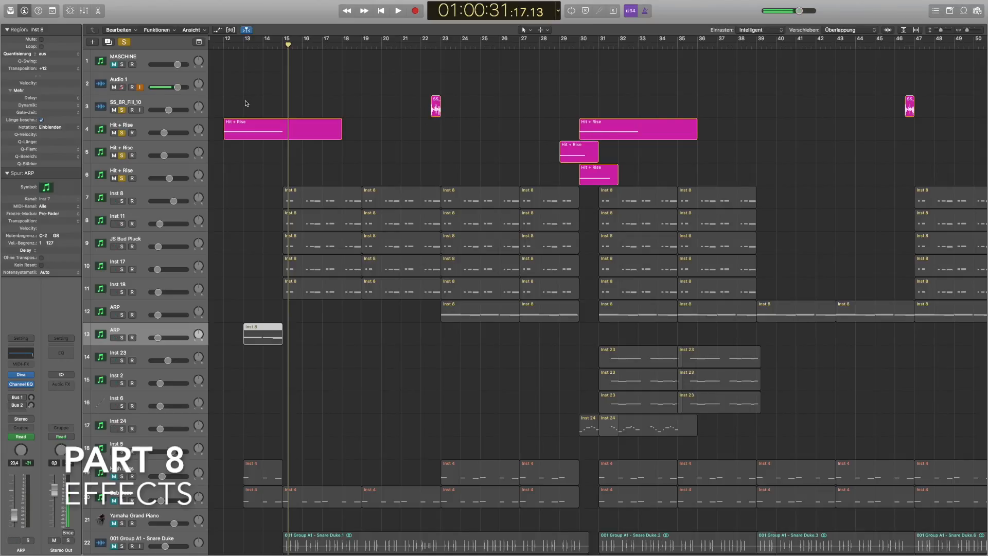
left_click(221, 43)
key("space")
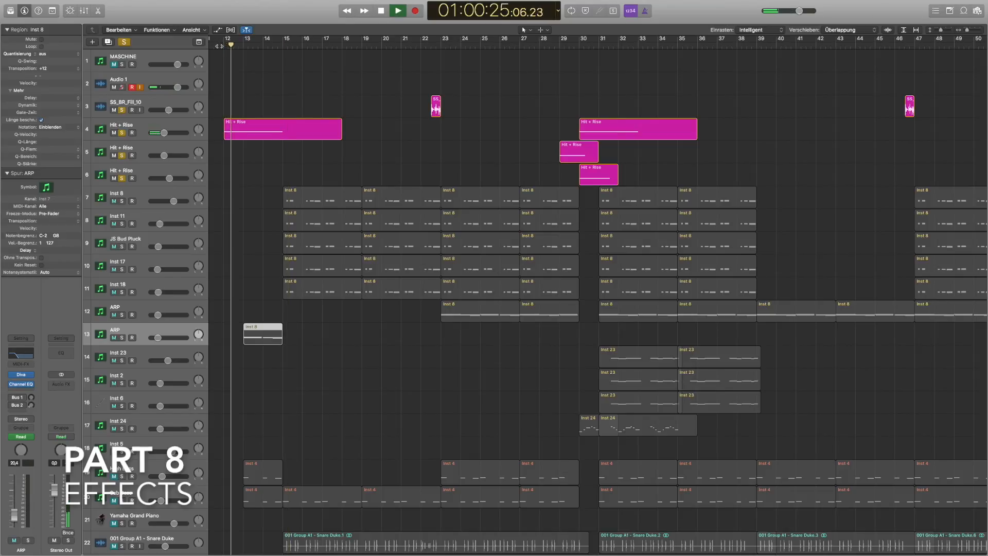
left_click(432, 45)
left_click(565, 44)
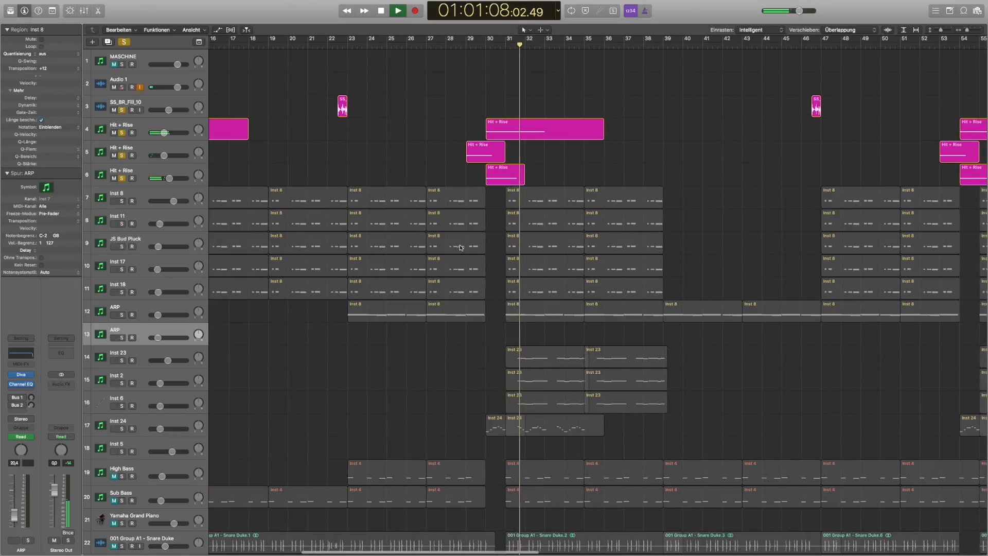
key("space")
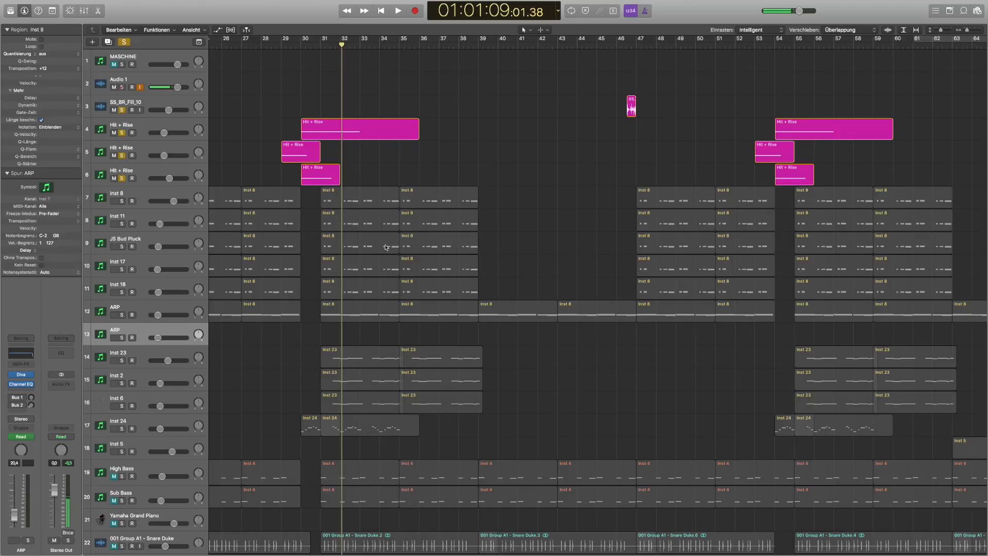
Look over the whole track list and arrangement, from the effects tracks down to the drum tracks and back.
scroll(379, 246, "left", 10)
scroll(379, 246, "down", 5)
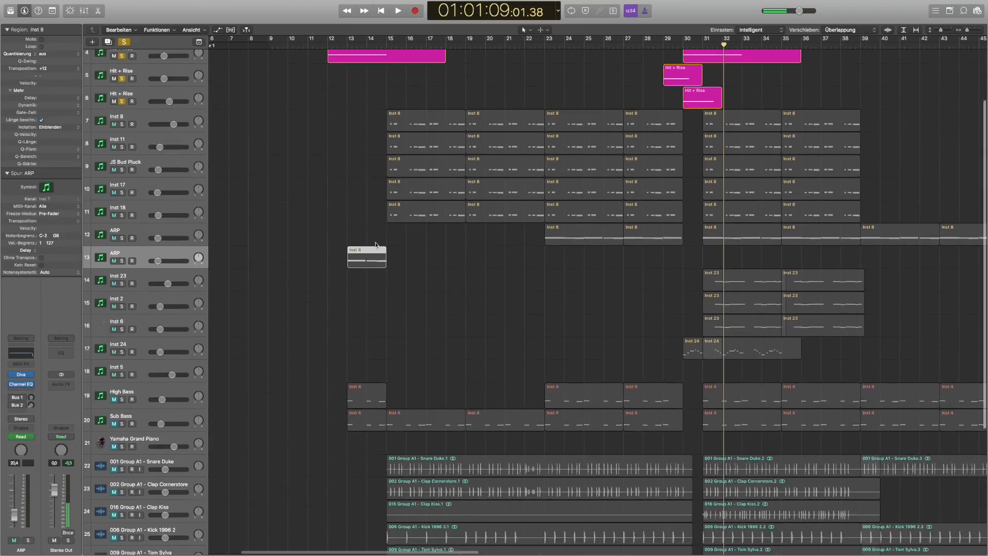
scroll(375, 245, "down", 3)
scroll(376, 245, "right", 5)
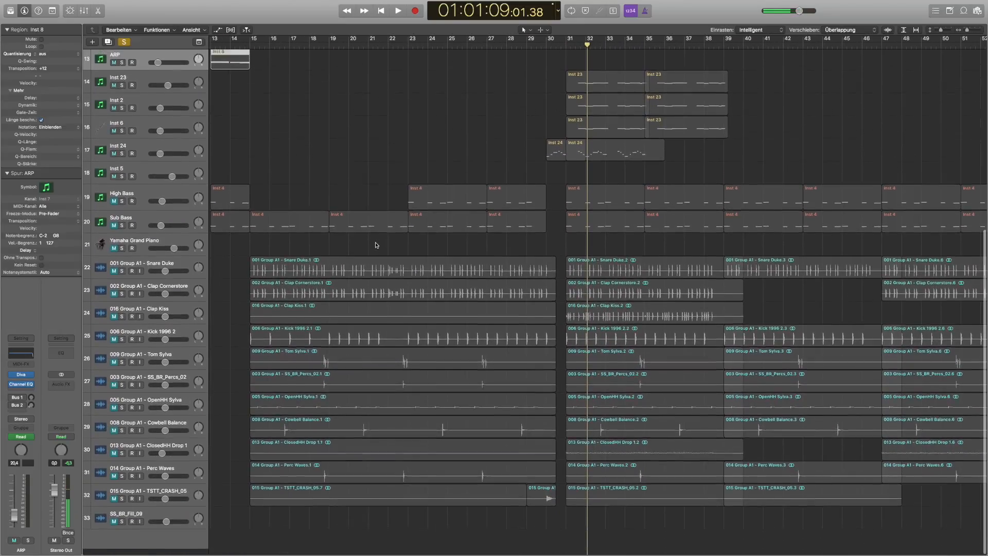
scroll(376, 246, "up", 8)
scroll(376, 245, "up", 4)
scroll(376, 246, "left", 1)
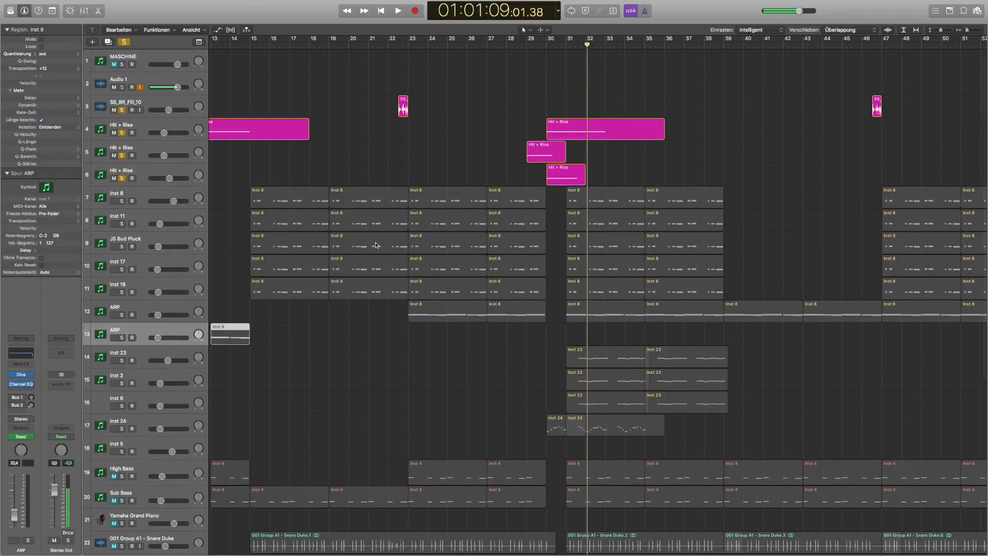
scroll(376, 246, "down", 6)
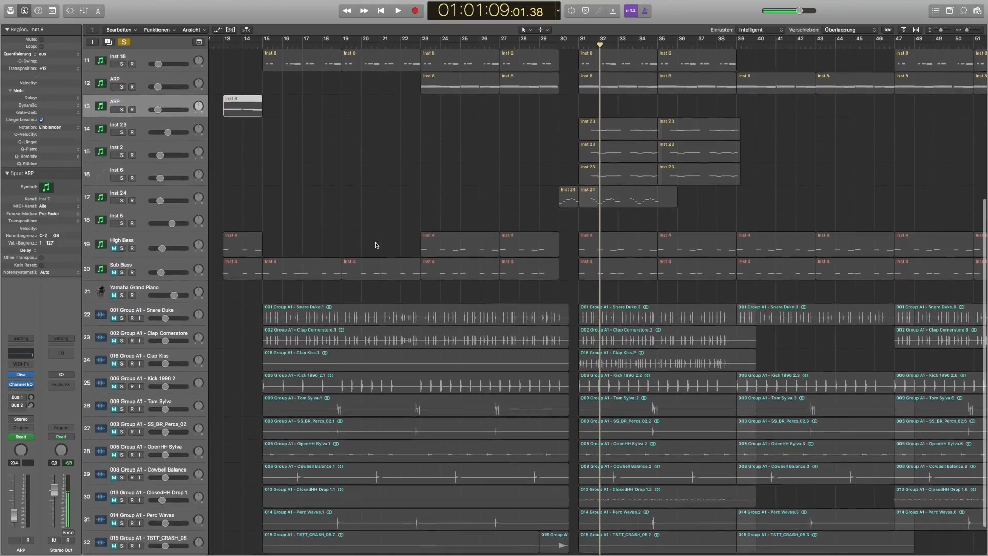
scroll(376, 245, "up", 7)
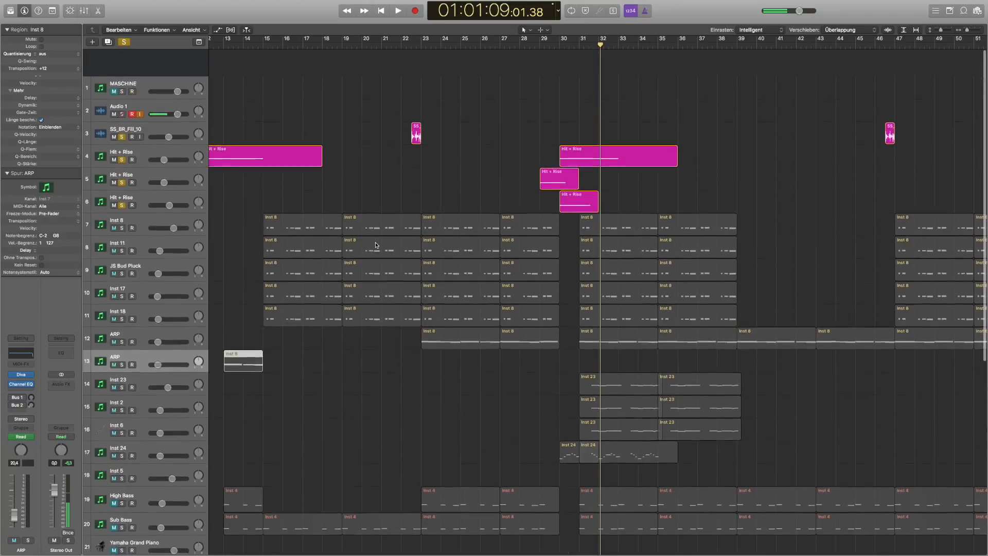
Clear the solo on the four effects tracks and unmute them together with the bass and drum tracks.
left_click_drag(121, 111, 124, 187)
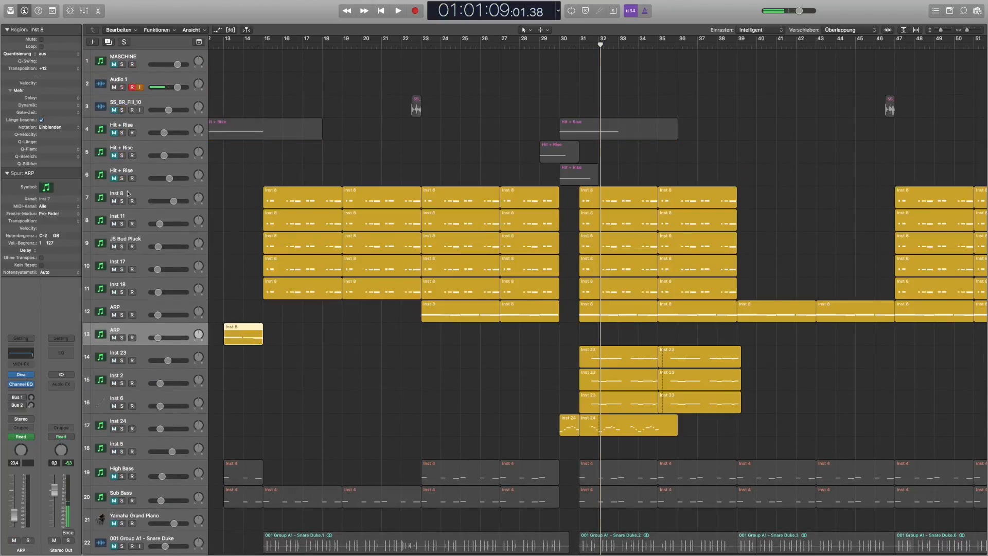
scroll(351, 188, "down", 3)
scroll(322, 165, "up", 4)
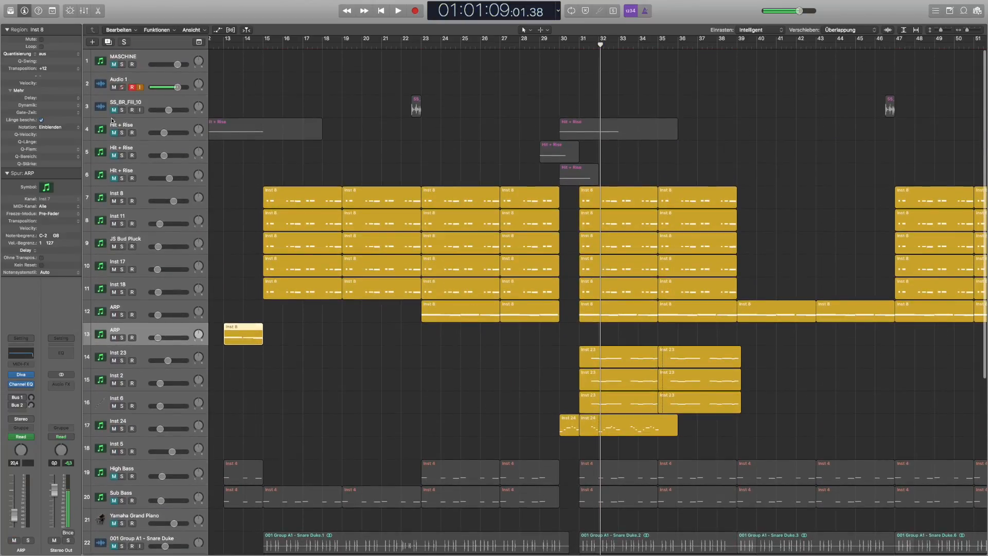
left_click_drag(114, 111, 118, 180)
scroll(374, 129, "down", 3)
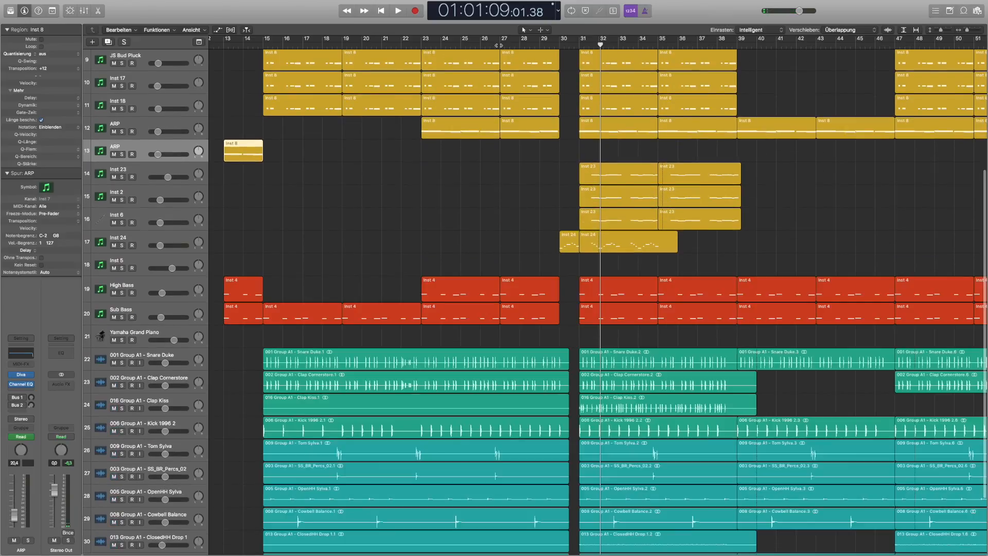
Play the full mix from about bar 27 to bar 39 while looking over all tracks, then stop playback.
left_click(500, 45)
key("space")
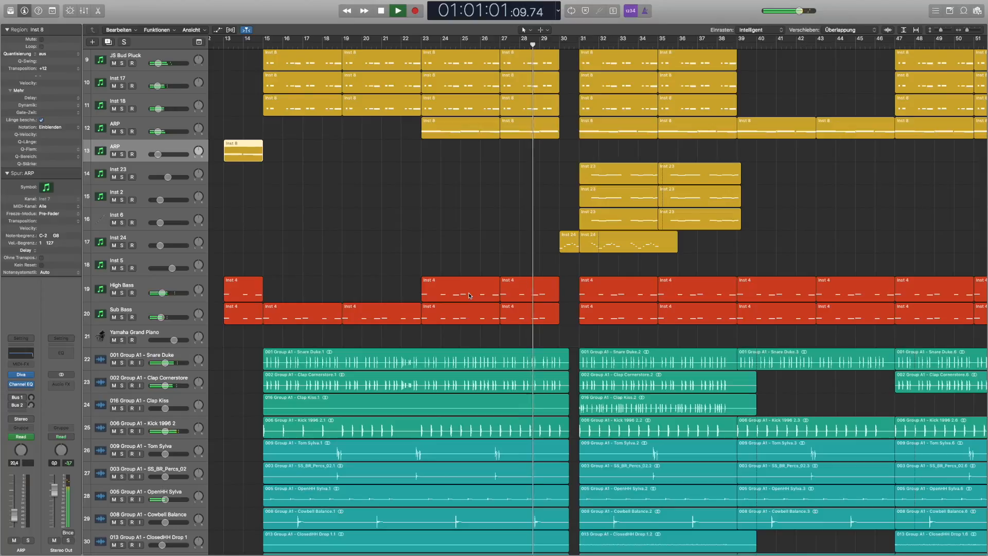
scroll(514, 301, "down", 2)
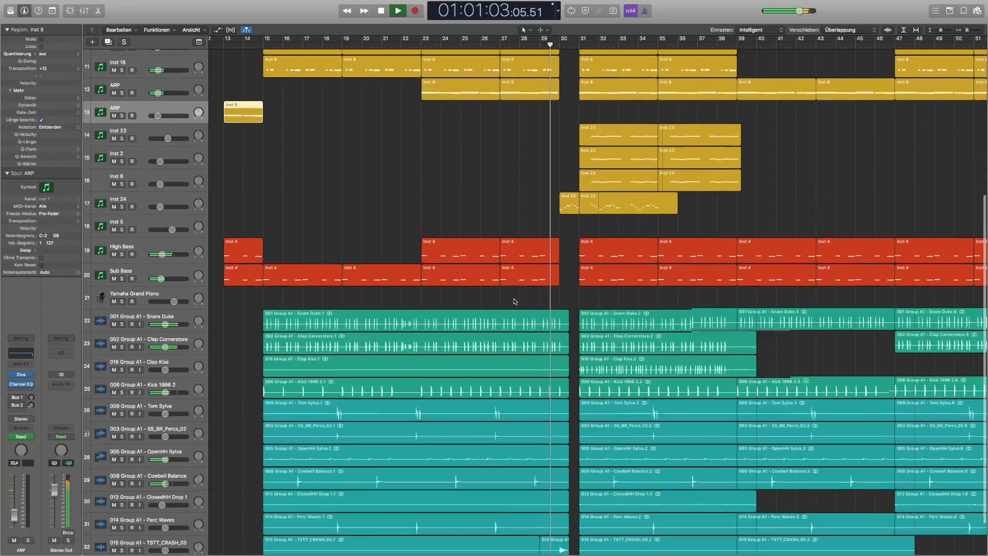
scroll(514, 301, "up", 3)
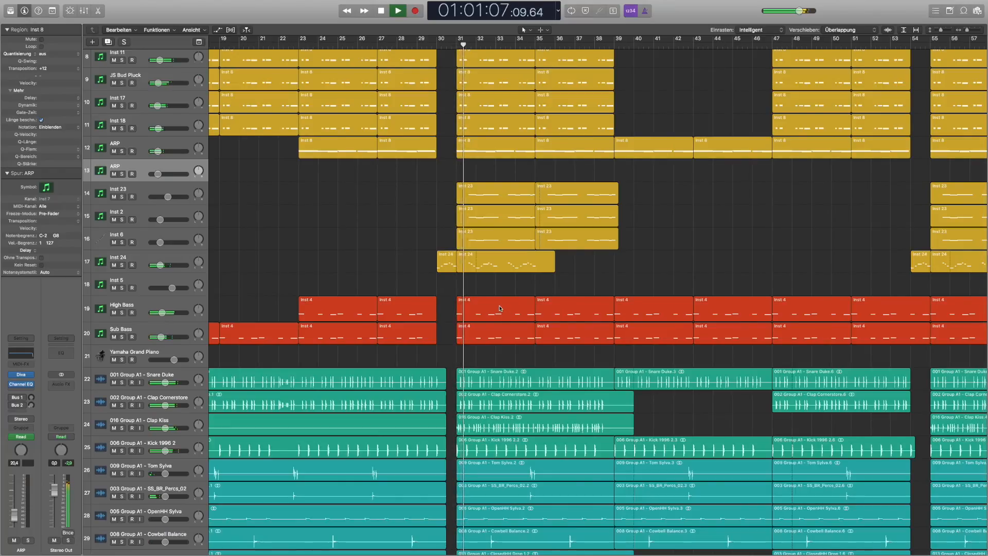
scroll(502, 310, "up", 2)
scroll(500, 308, "up", 6)
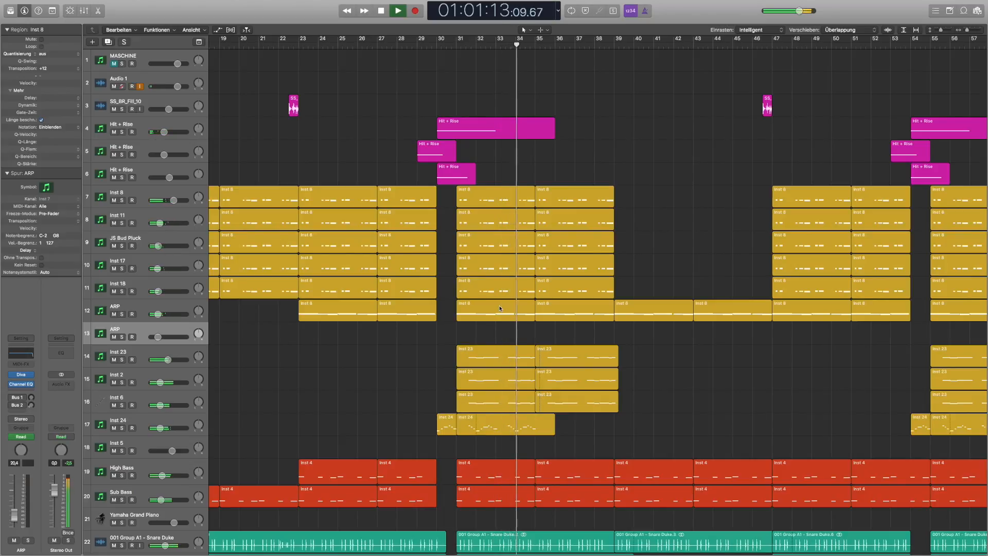
scroll(500, 308, "down", 10)
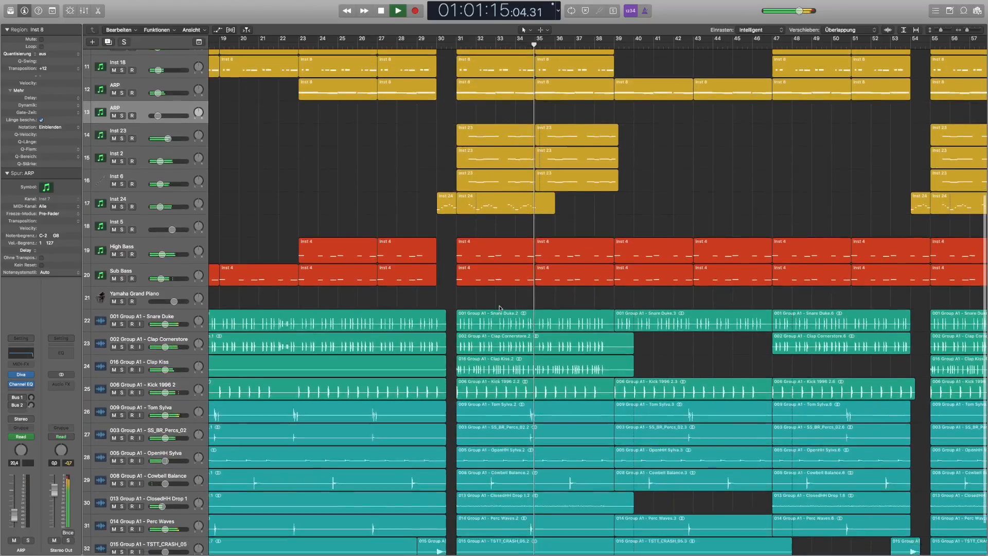
scroll(500, 307, "down", 1)
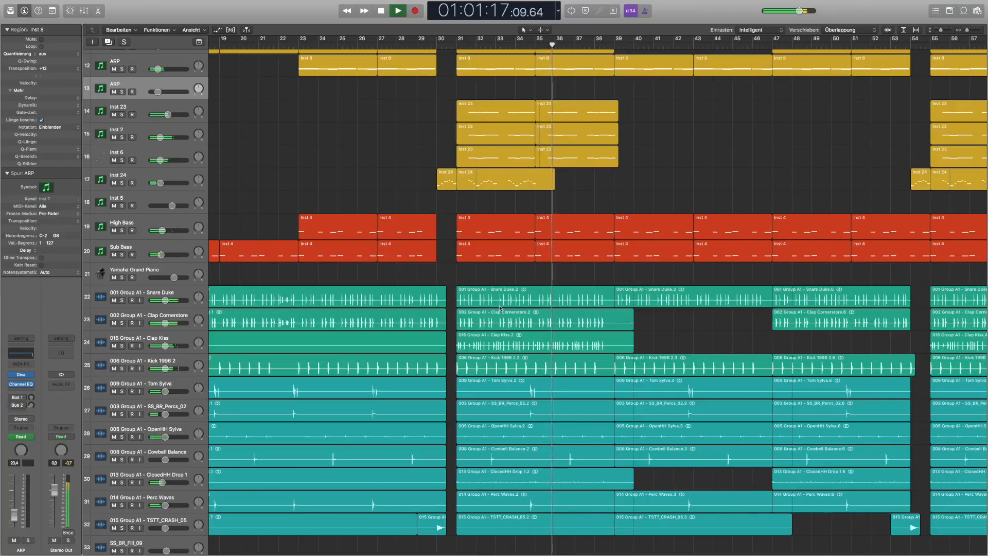
scroll(500, 308, "down", 1)
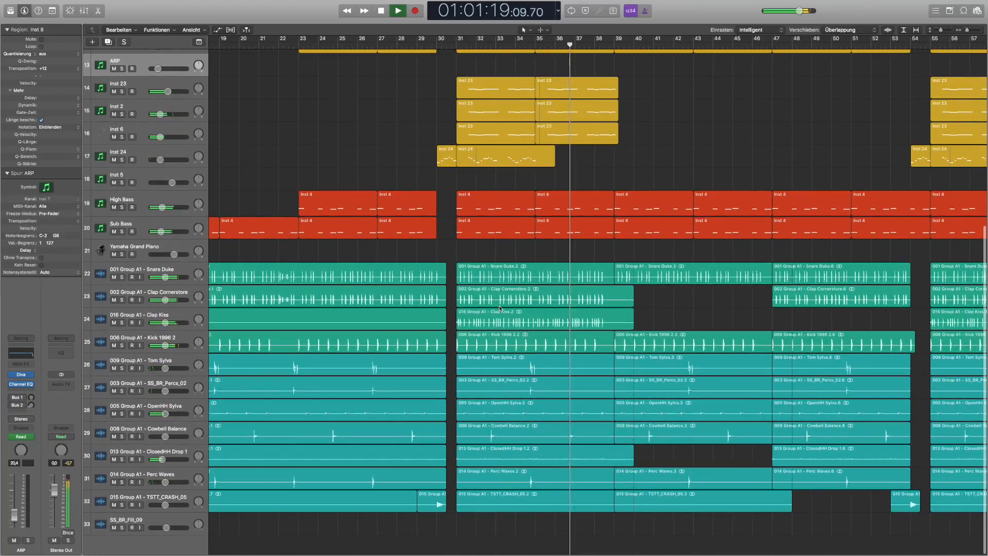
scroll(500, 308, "up", 6)
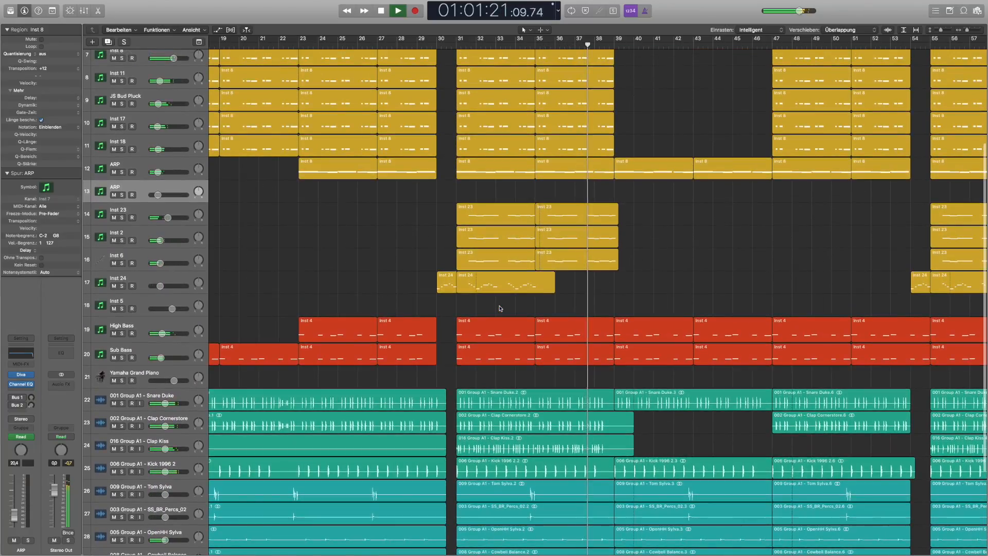
scroll(500, 307, "up", 6)
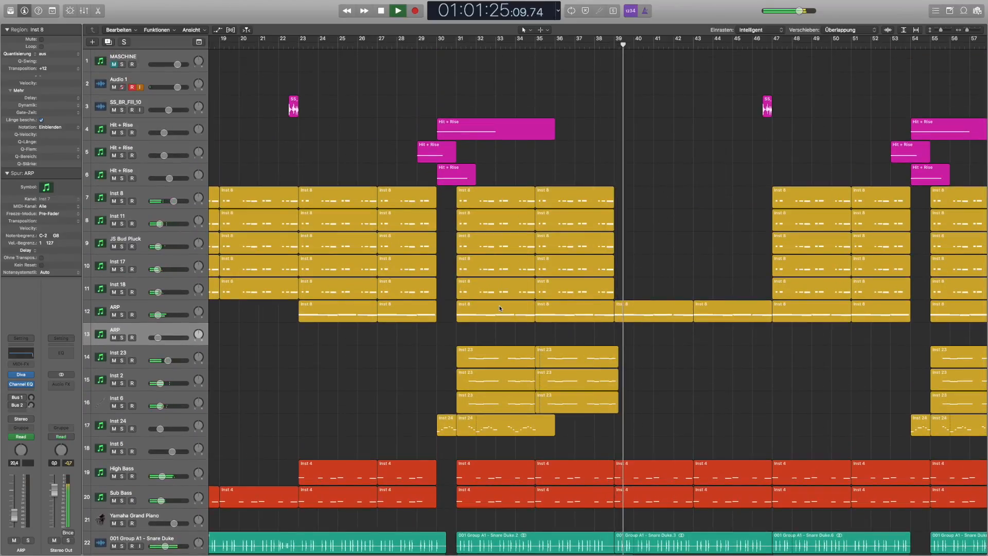
key("space")
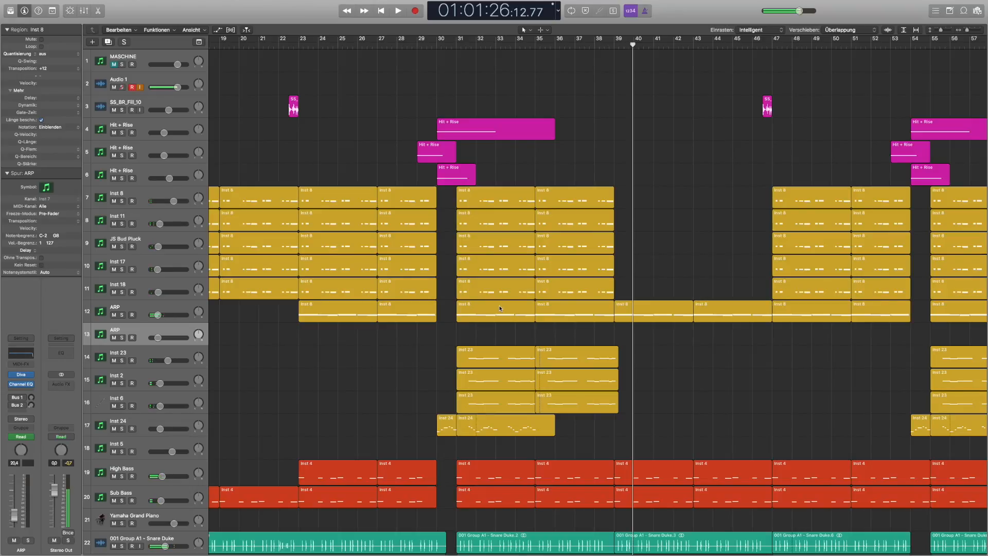